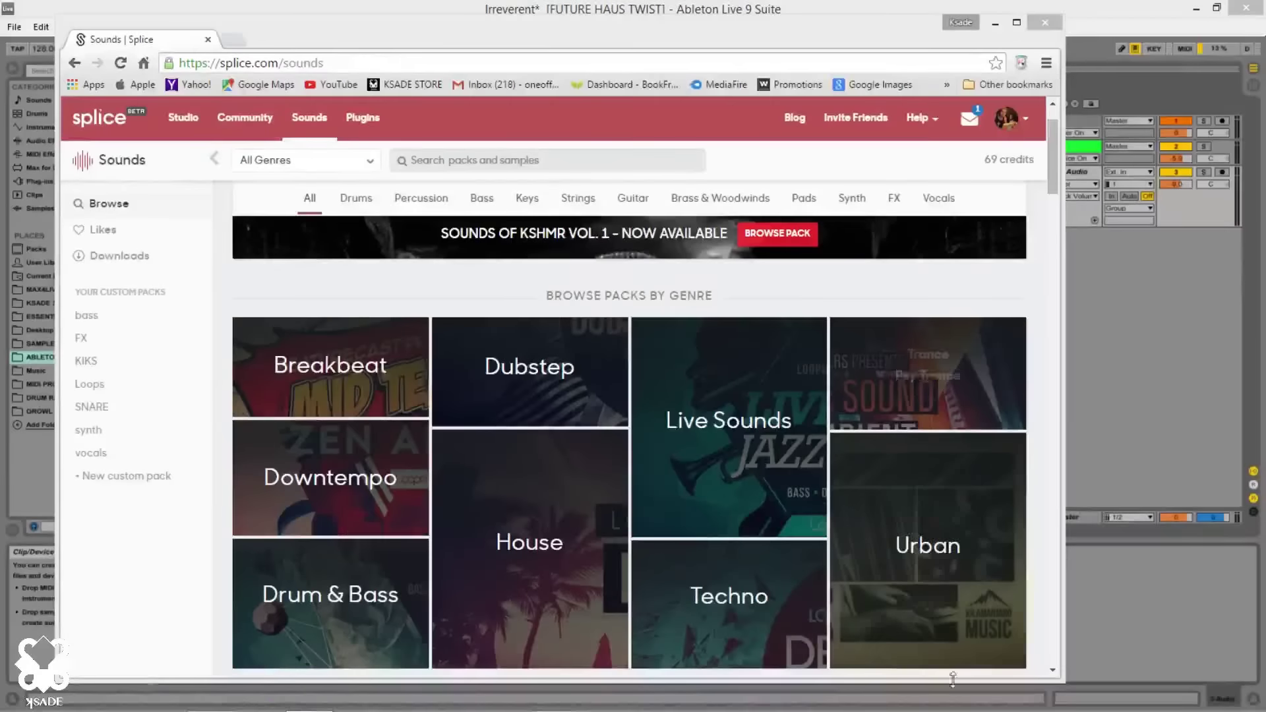
Bring the Splice Sounds browser window back up and search the samples for kicks
mouse_move(694, 358)
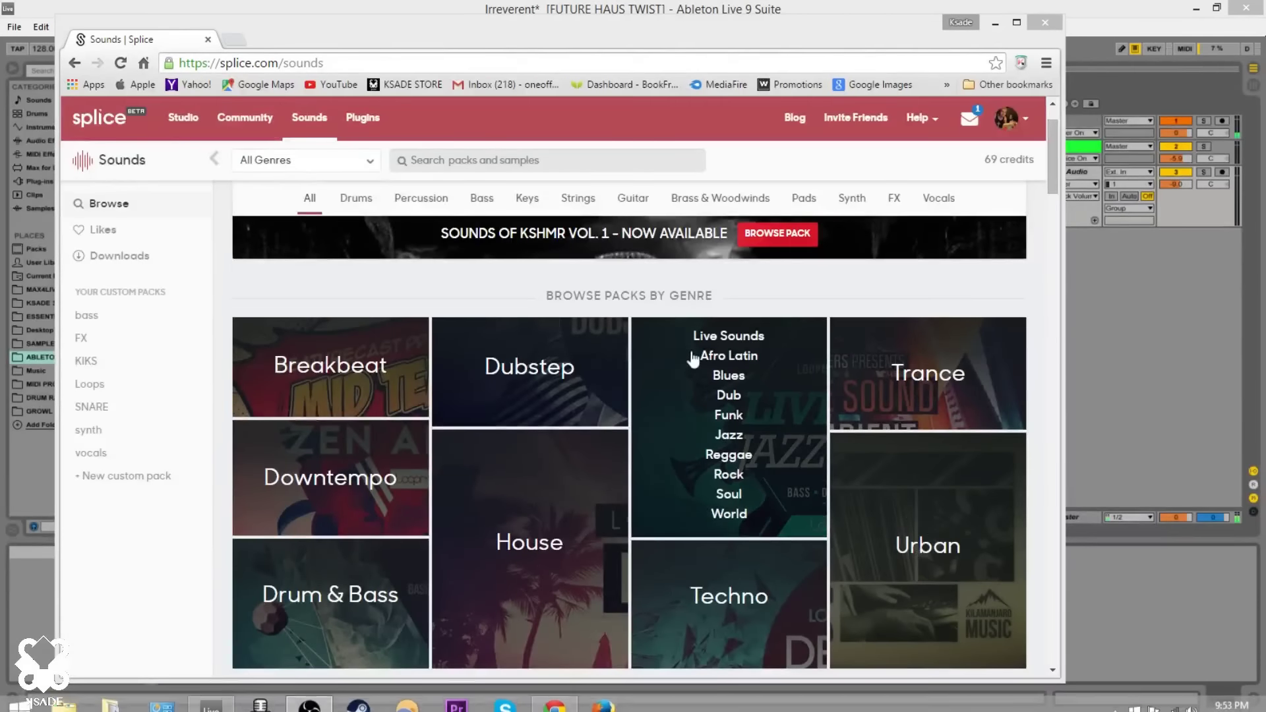
left_click(1113, 20)
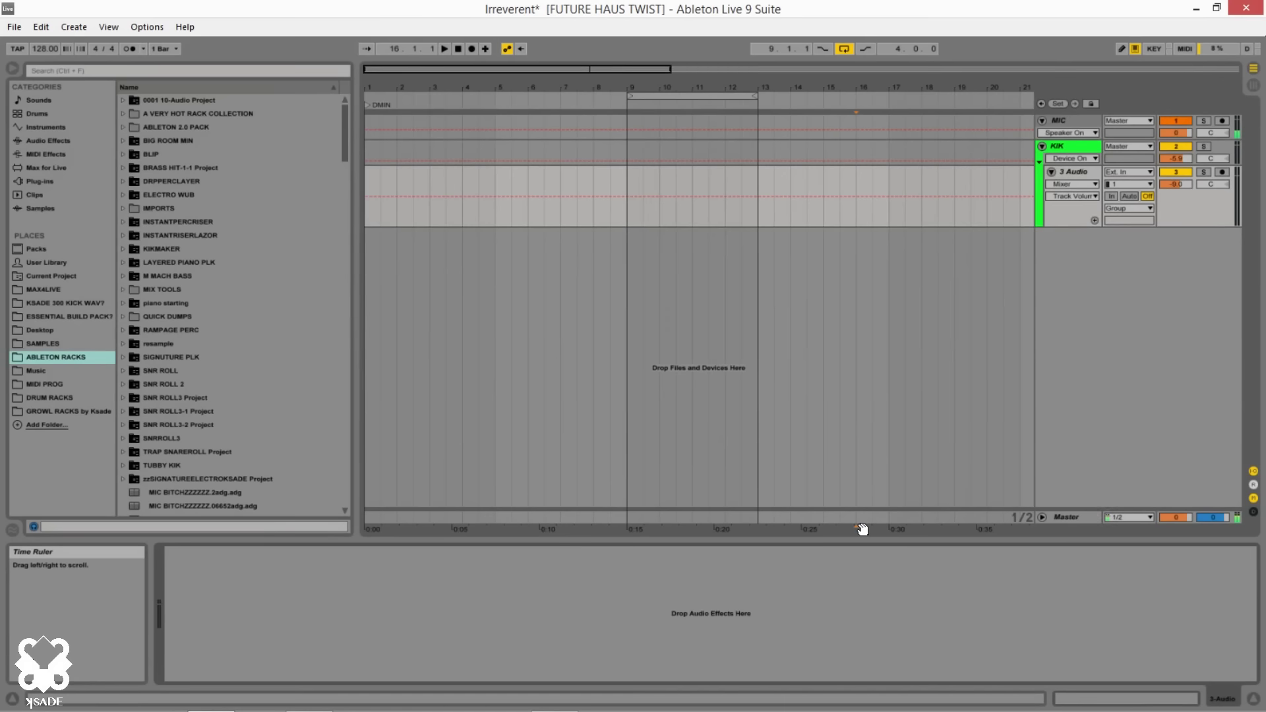
mouse_move(660, 711)
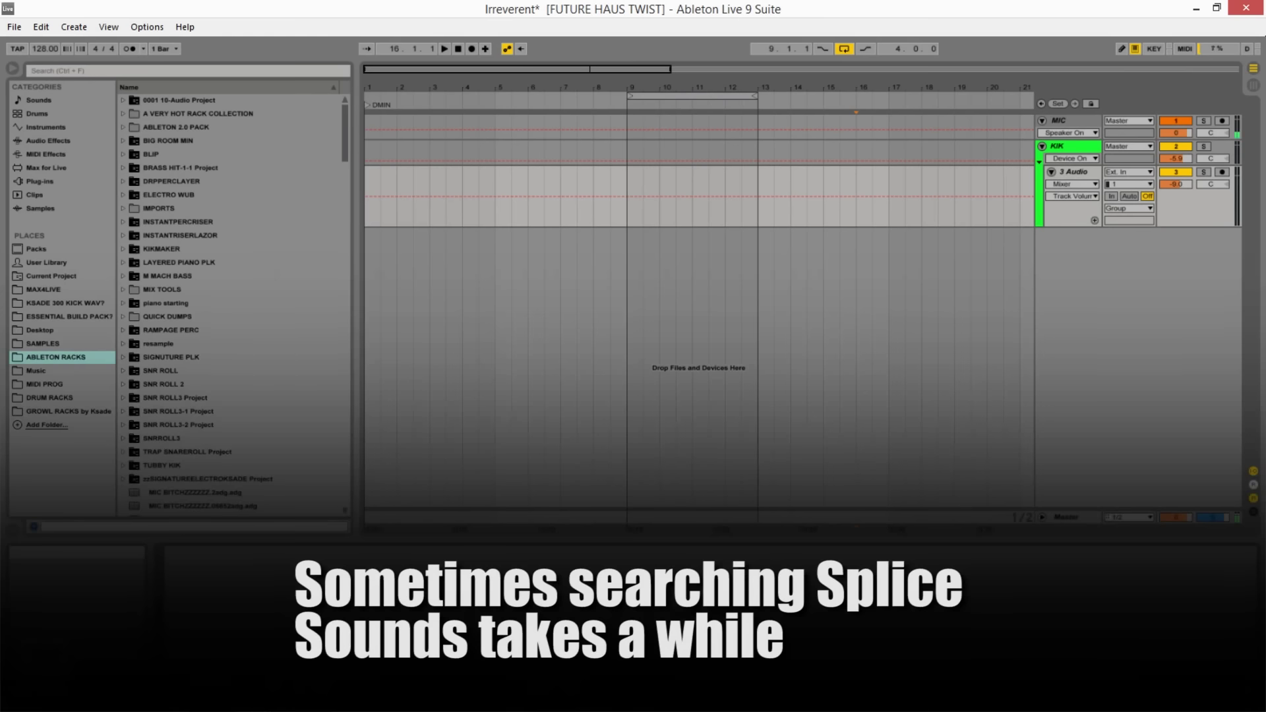
mouse_move(309, 699)
left_click(235, 699)
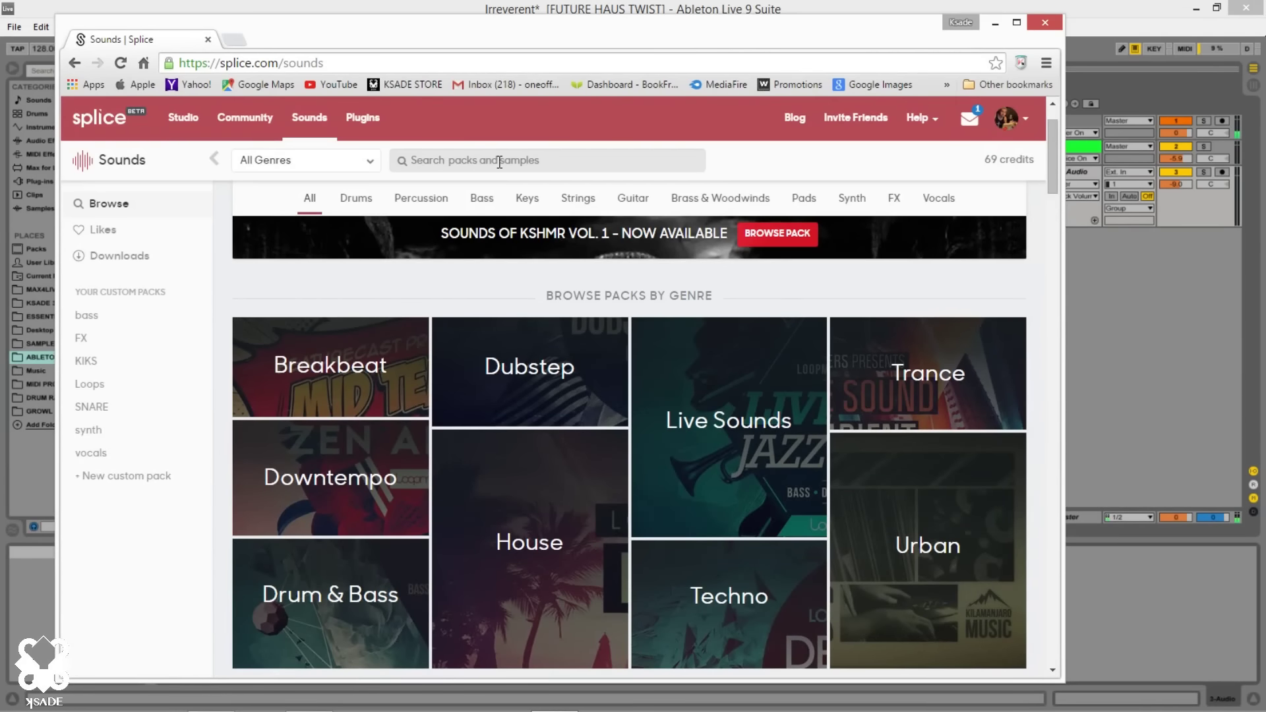
left_click(451, 154)
type("kicks")
key("Return")
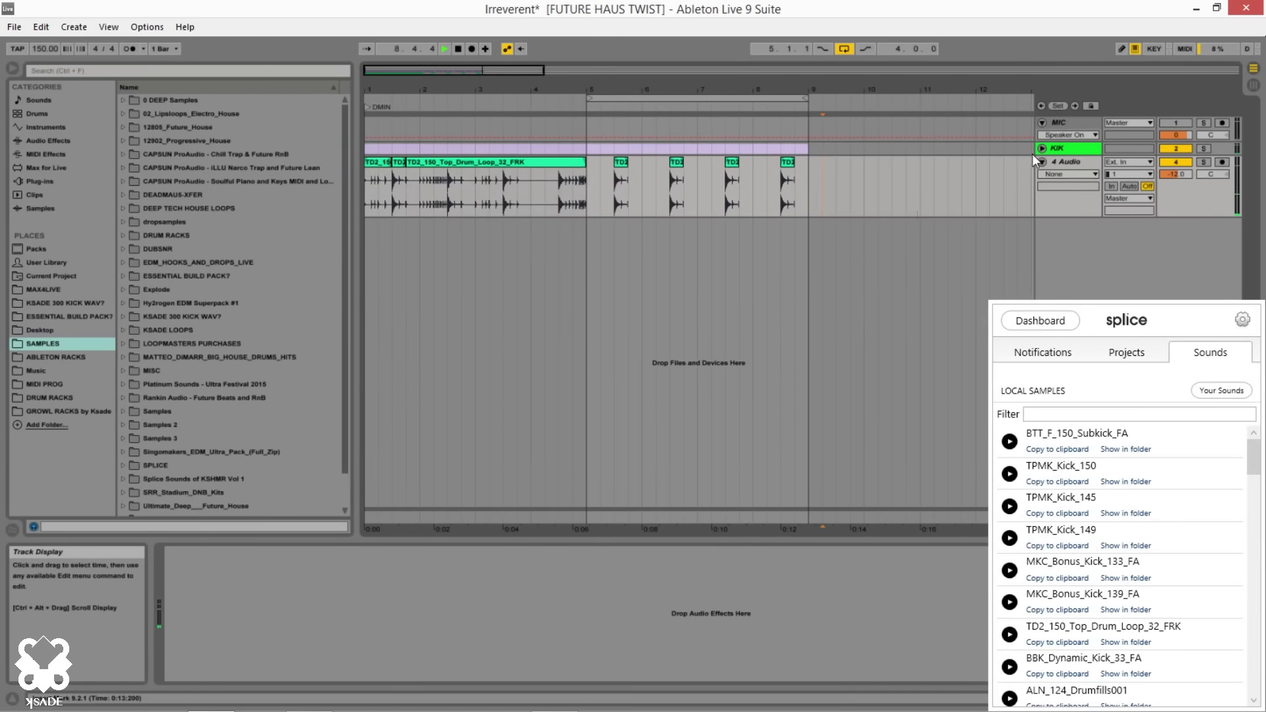
Fold the 4 Audio track in the arrangement and stop playback
left_click(1042, 162)
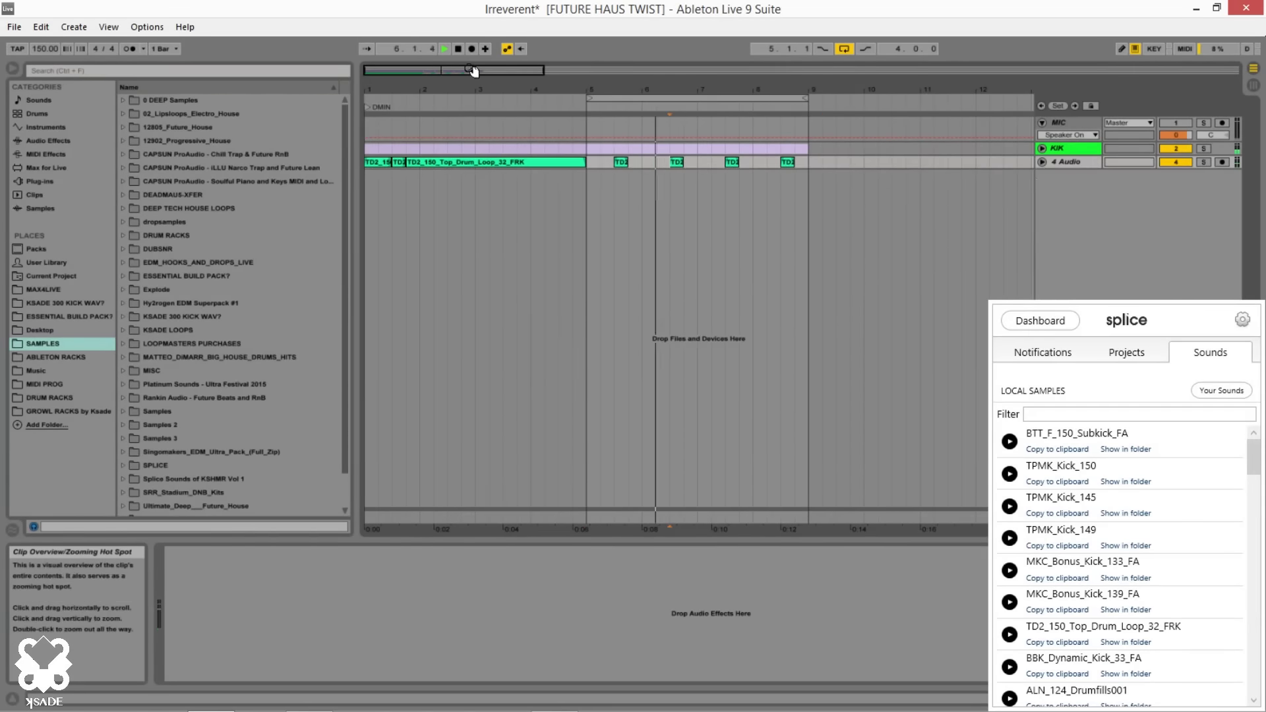
left_click_drag(473, 71, 473, 65)
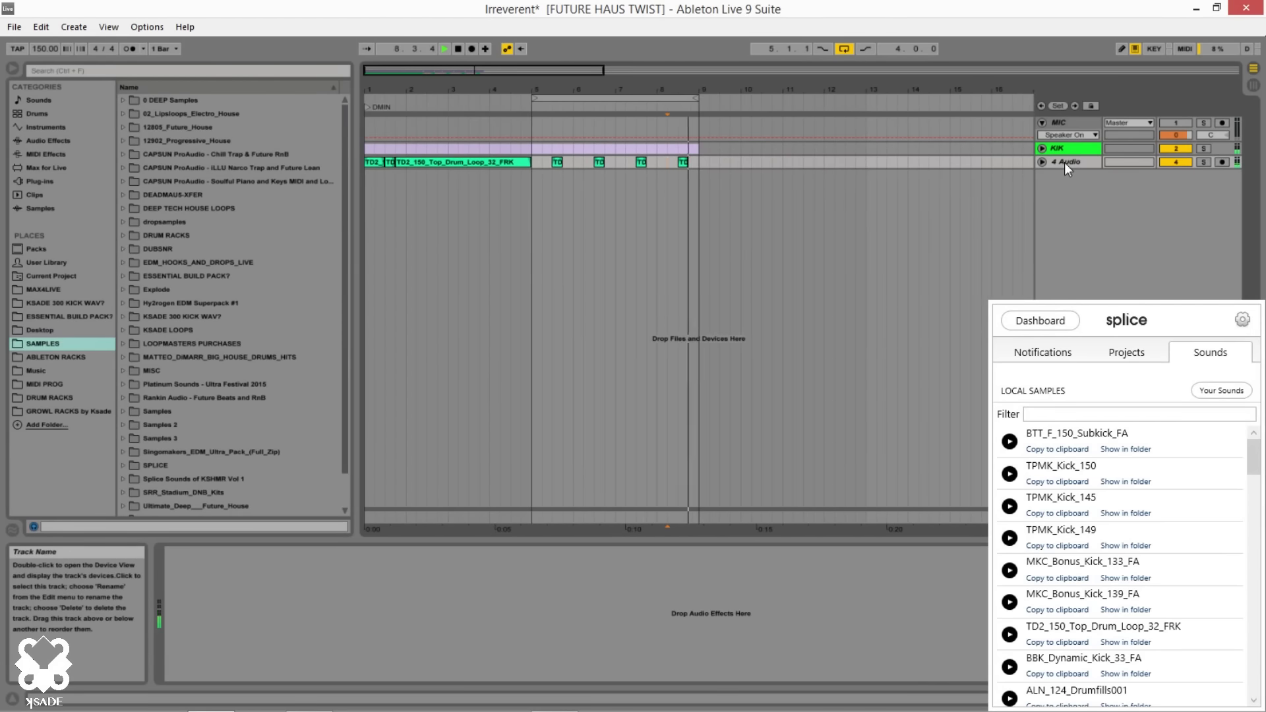
key("space")
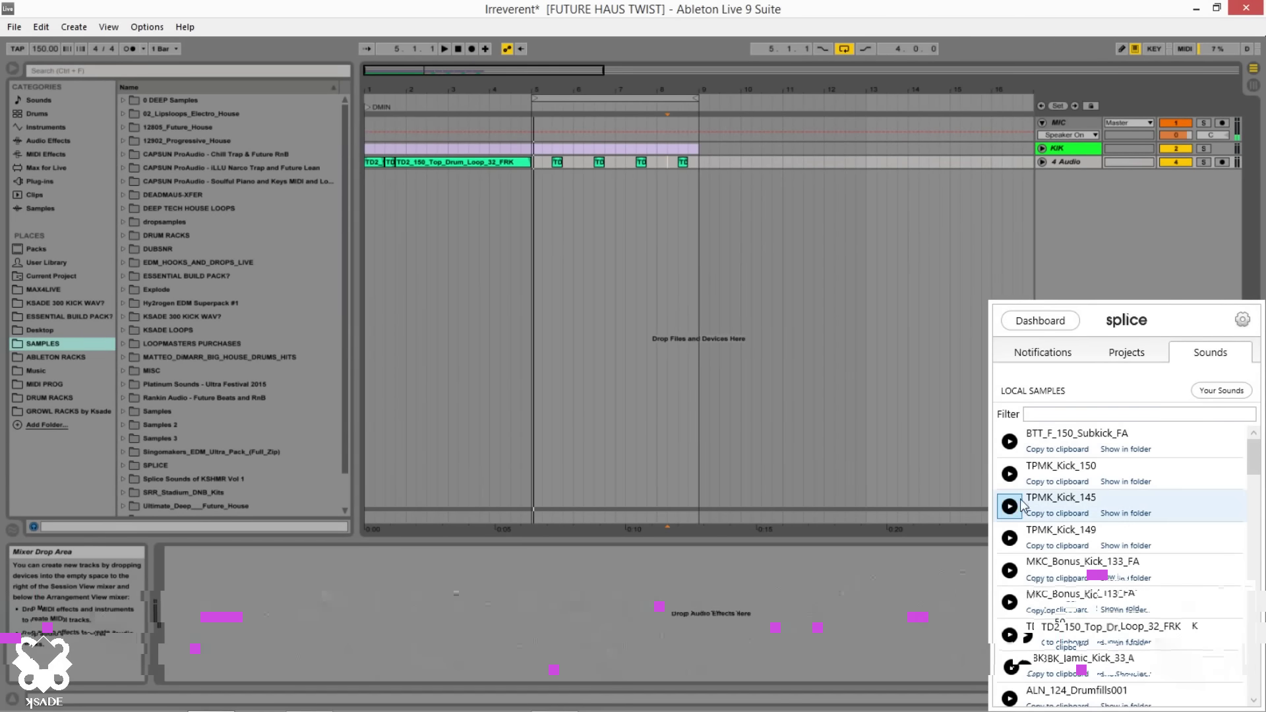
Look through the local Splice samples and preview EHD_128_Buildup_10_4bar_Sub_Drop
left_click_drag(1260, 462, 1253, 488)
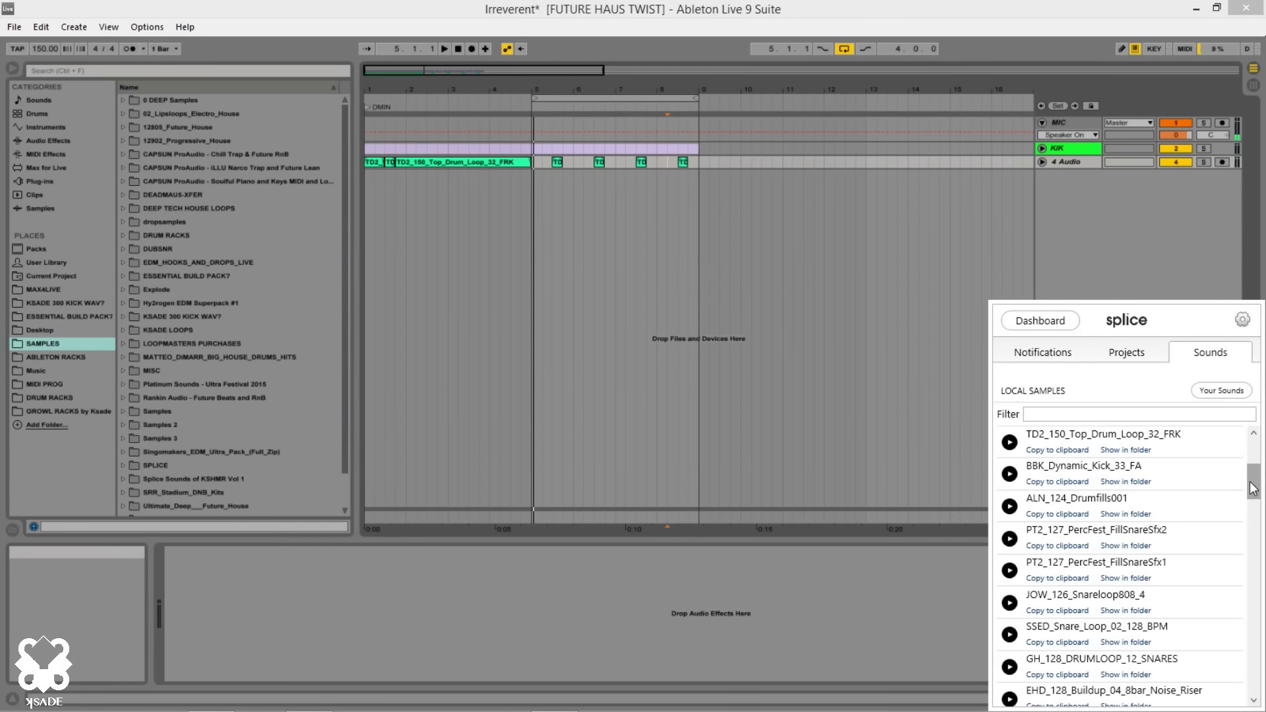
left_click_drag(1253, 488, 1242, 524)
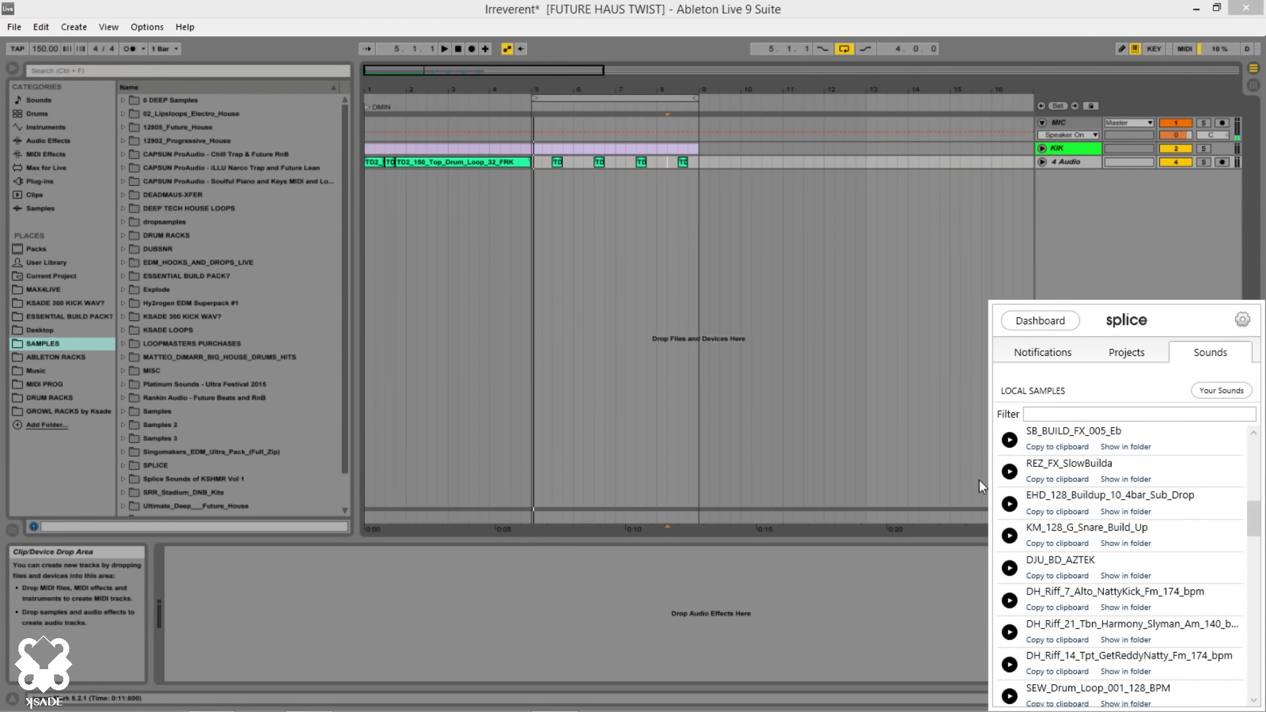
left_click(1009, 505)
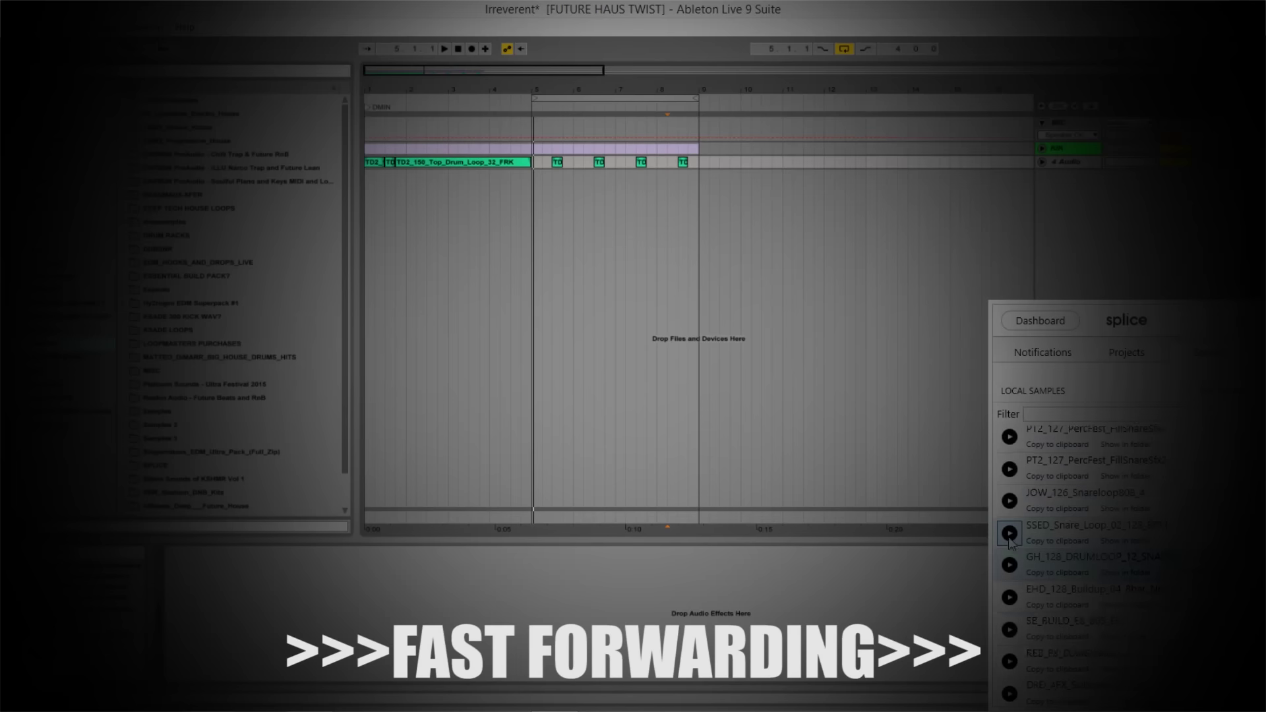
Preview local Splice samples and try two of them in the arrangement, deleting each tried clip
left_click_drag(1068, 583, 535, 247)
key("Delete")
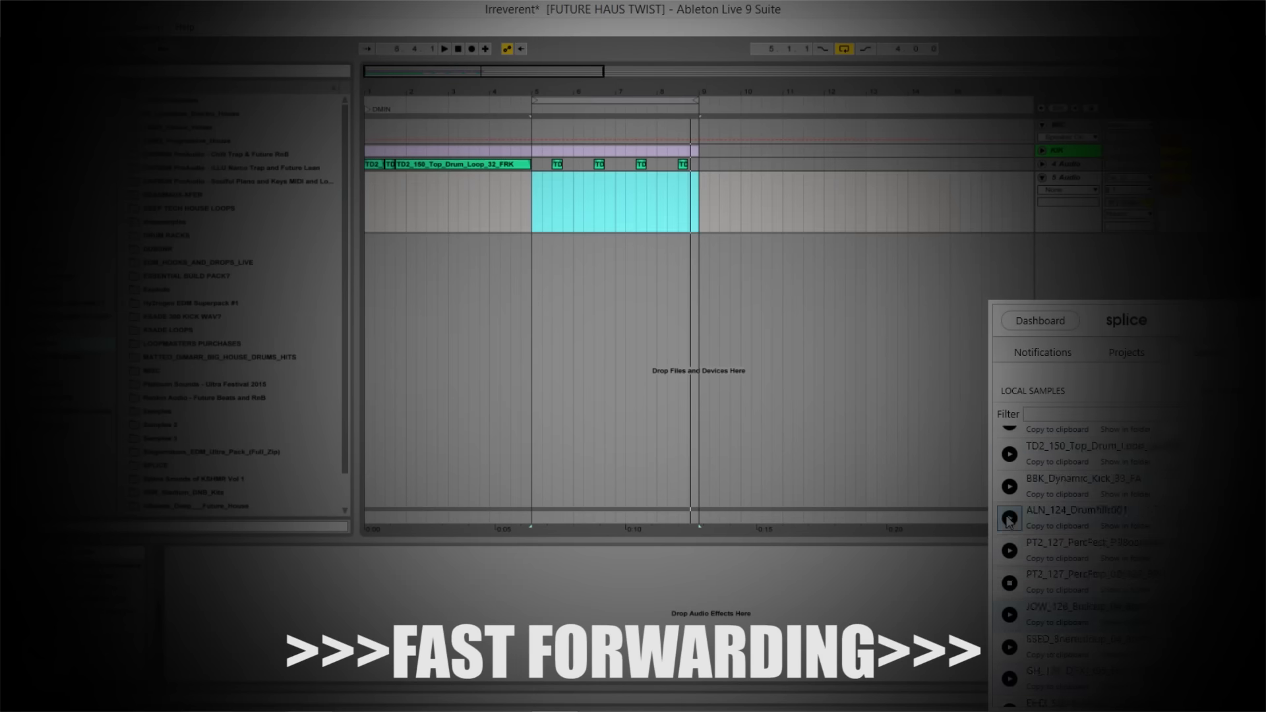
scroll(1009, 521, "down", 5)
scroll(1012, 527, "down", 5)
left_click(1011, 481)
scroll(1011, 481, "down", 5)
mouse_move(1055, 461)
left_mouse_down()
mouse_move(529, 223)
mouse_move(575, 264)
mouse_move(713, 264)
left_mouse_up()
key("Delete")
Preview another local Splice sample and duplicate a placed clip along the arrangement
left_click(1012, 453)
left_click(1042, 152)
key("ctrl+d")
left_click_drag(814, 312, 835, 313)
key("ctrl+d")
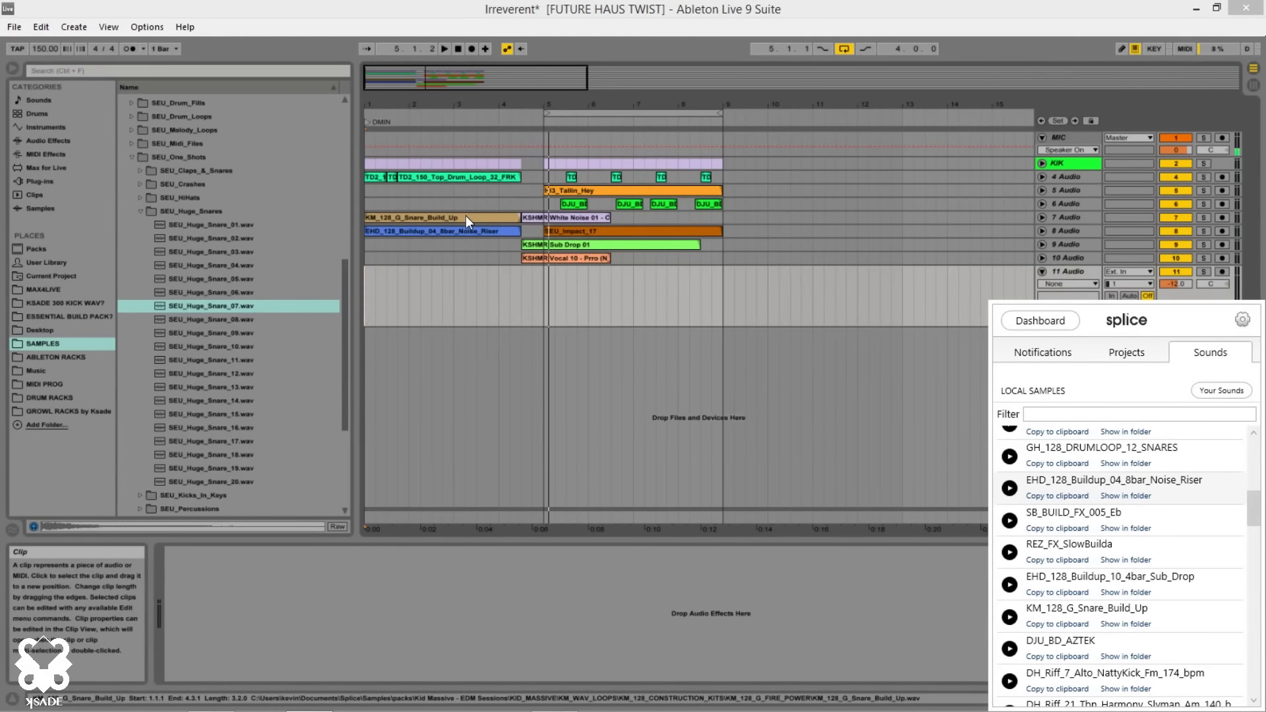
Play the arrangement from the start of bar 1 to listen through the buildup and drop
left_click(366, 285)
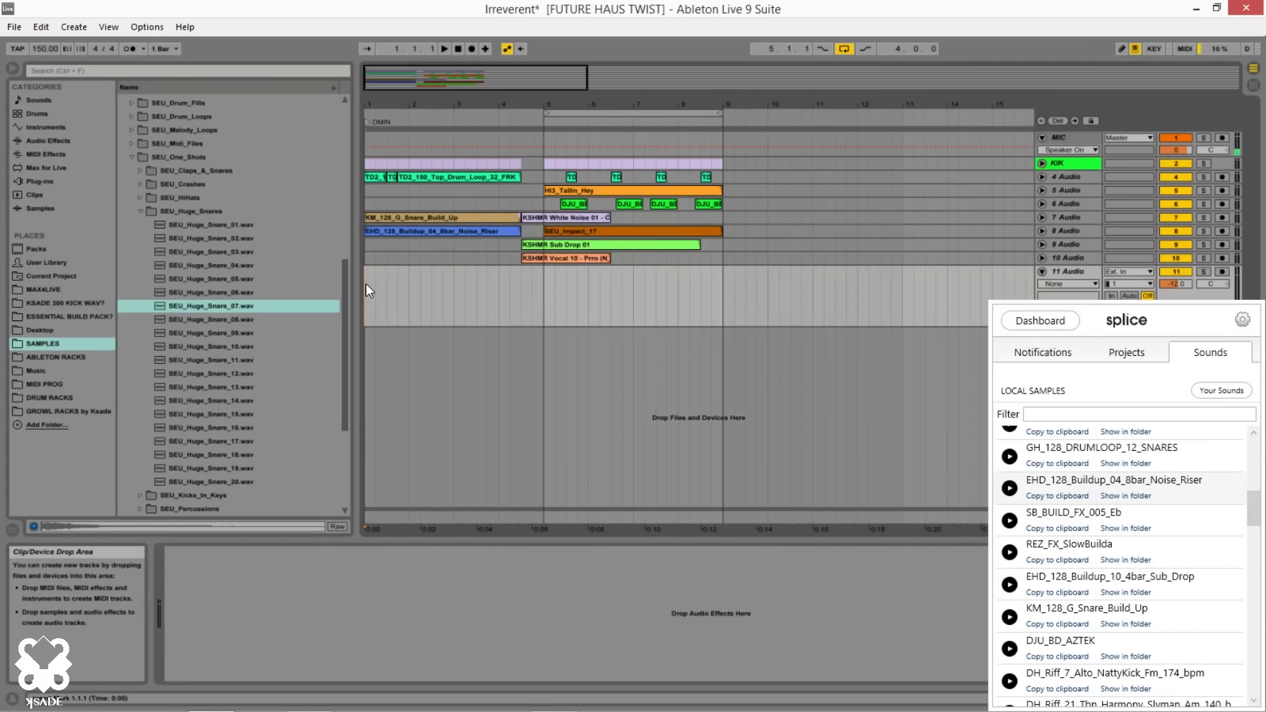
key("space")
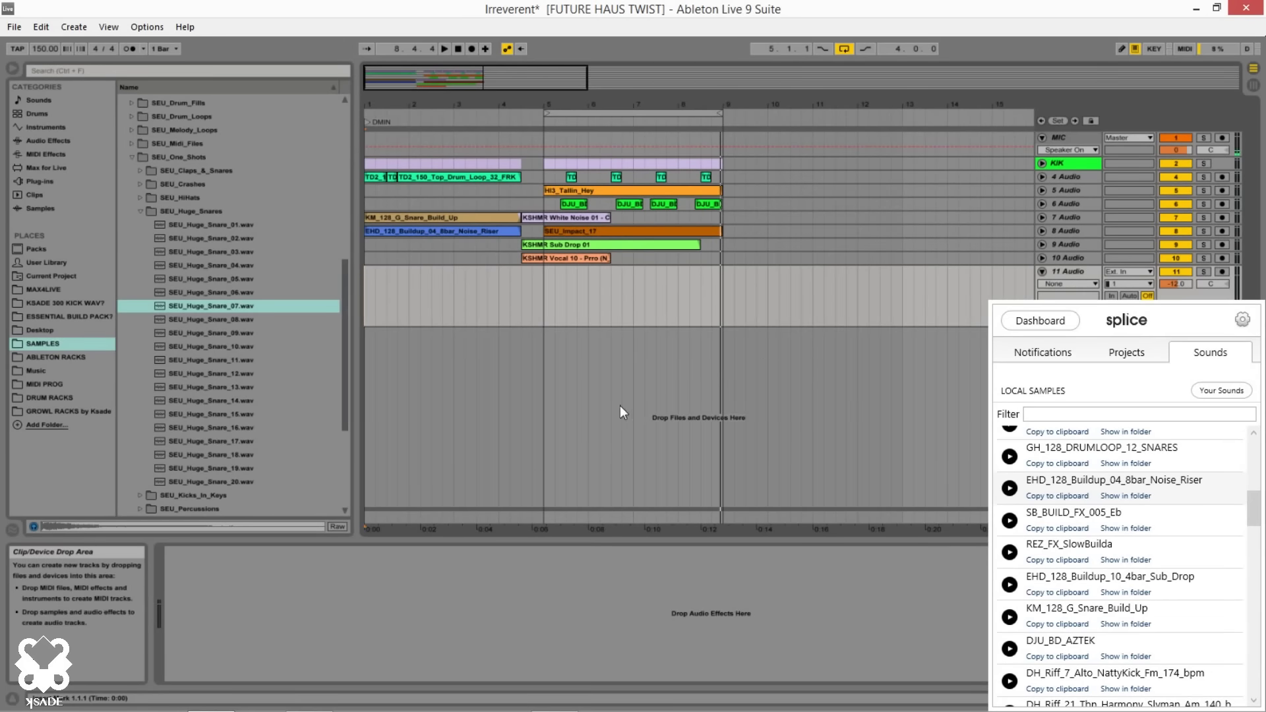
left_click_drag(451, 76, 451, 83)
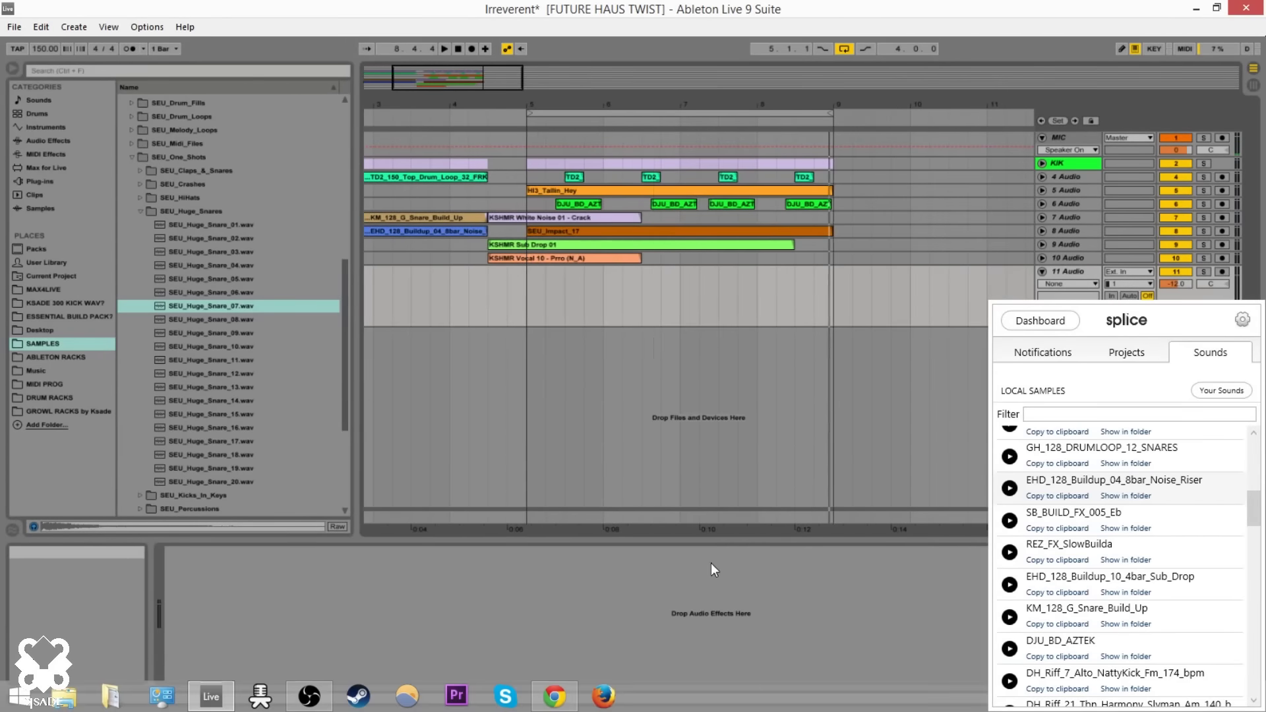
Switch to the browser and replace the Splice sample search term with vocal
left_click(555, 697)
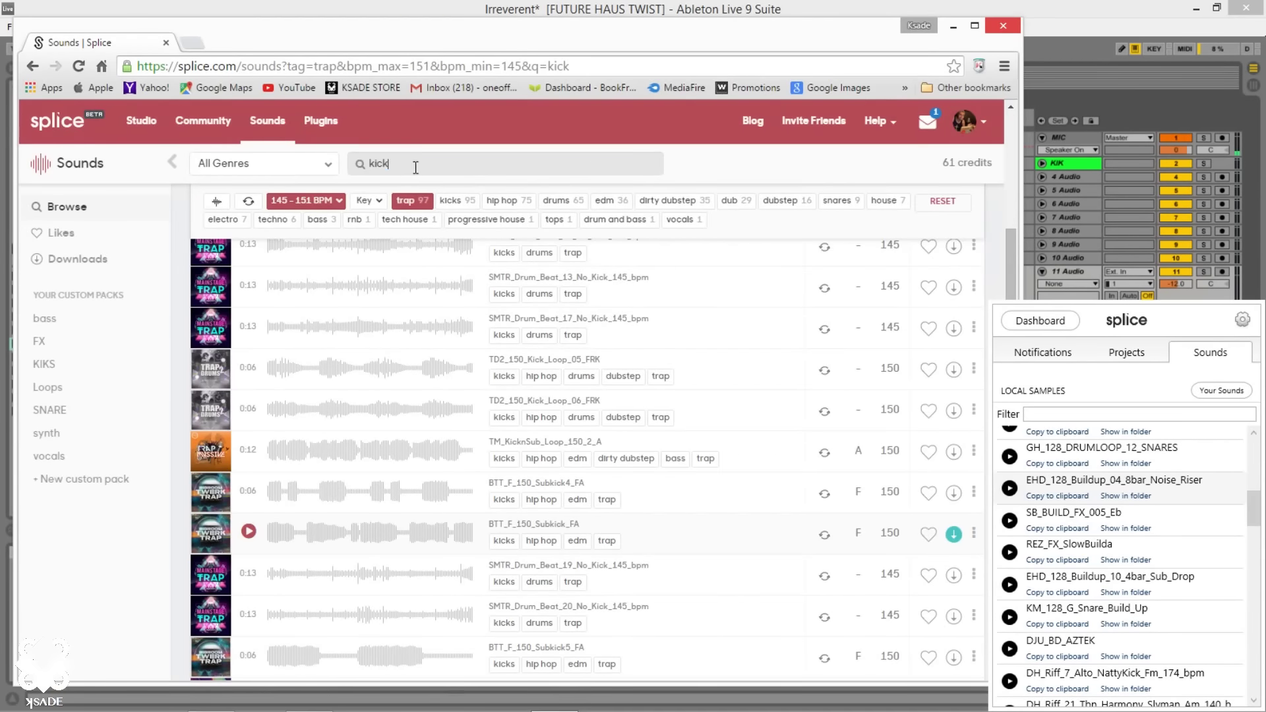
double_click(416, 168)
key("BackSpace")
type("vocal")
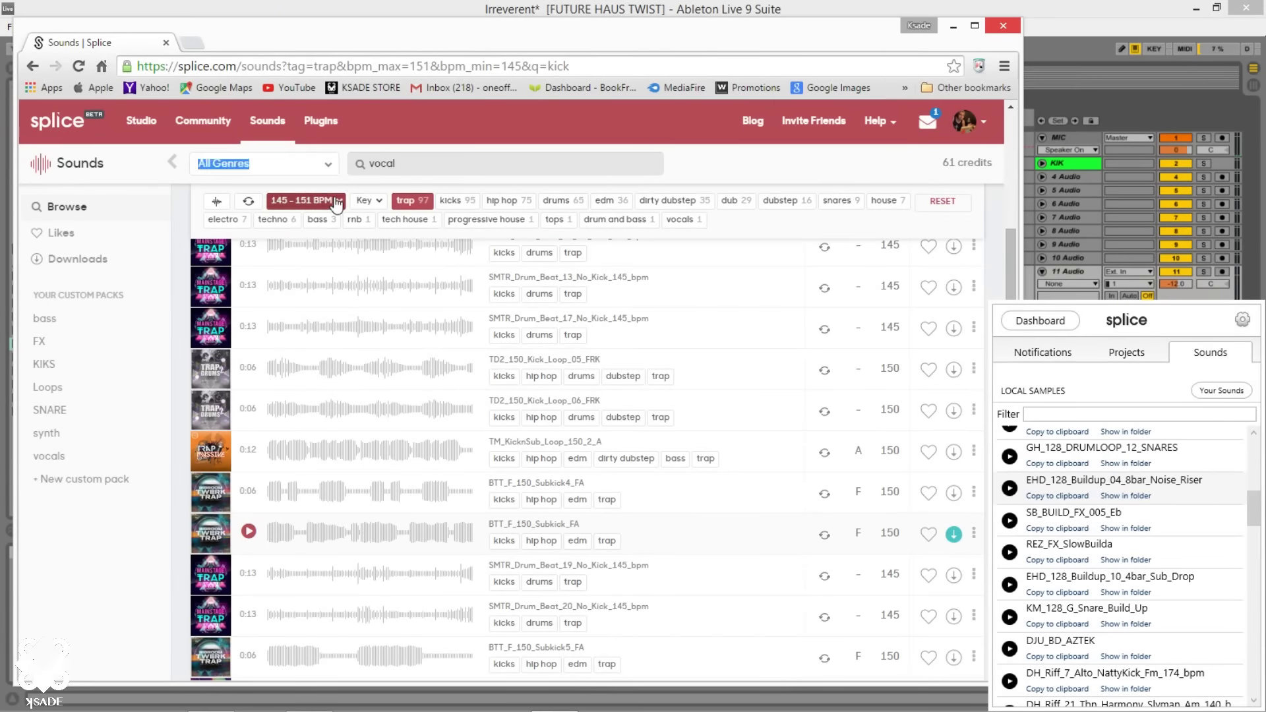
key("Return")
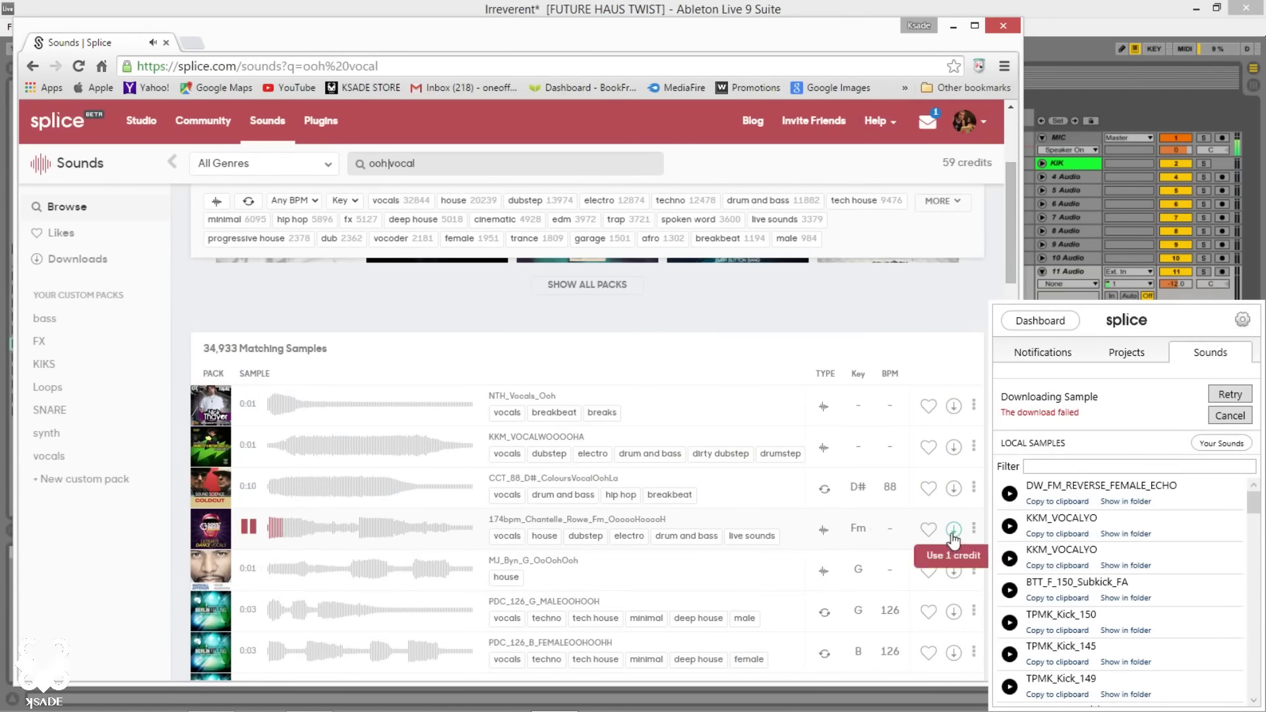
Download the OooooHooooH vocal sample in key Fm and preview MJ_Byn_G_OoOohOoh
left_click(953, 531)
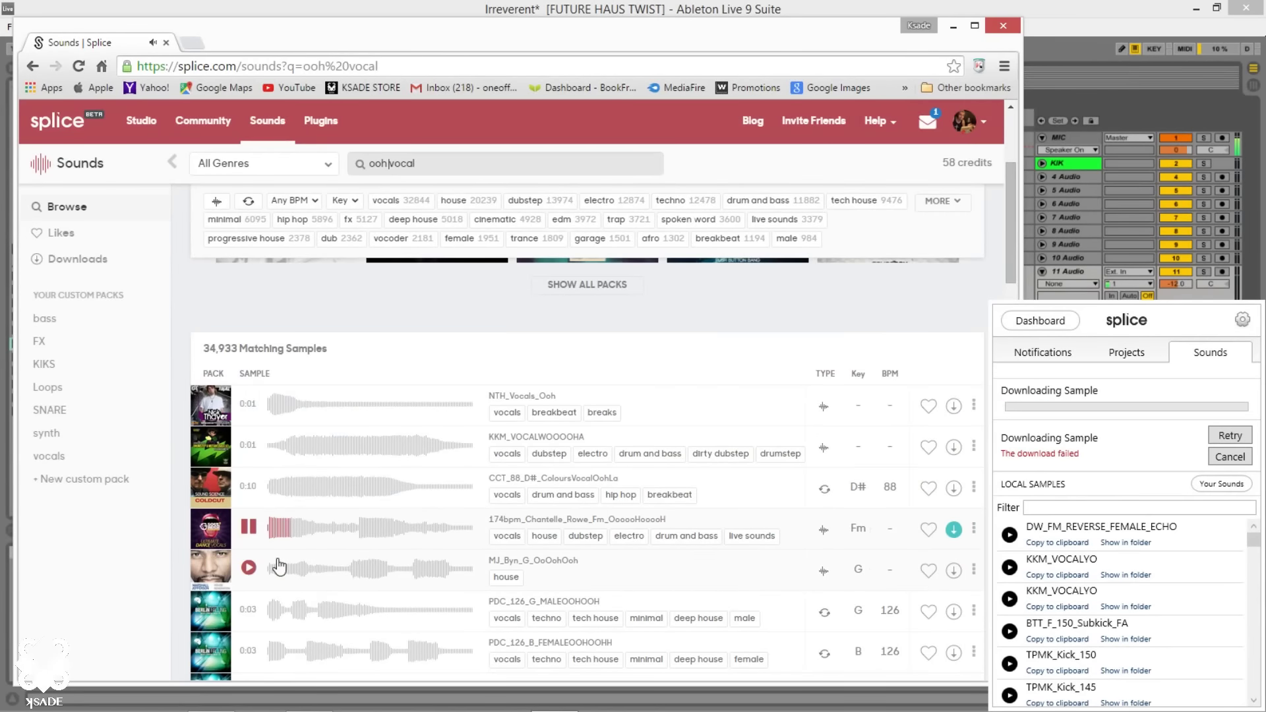
left_click(249, 568)
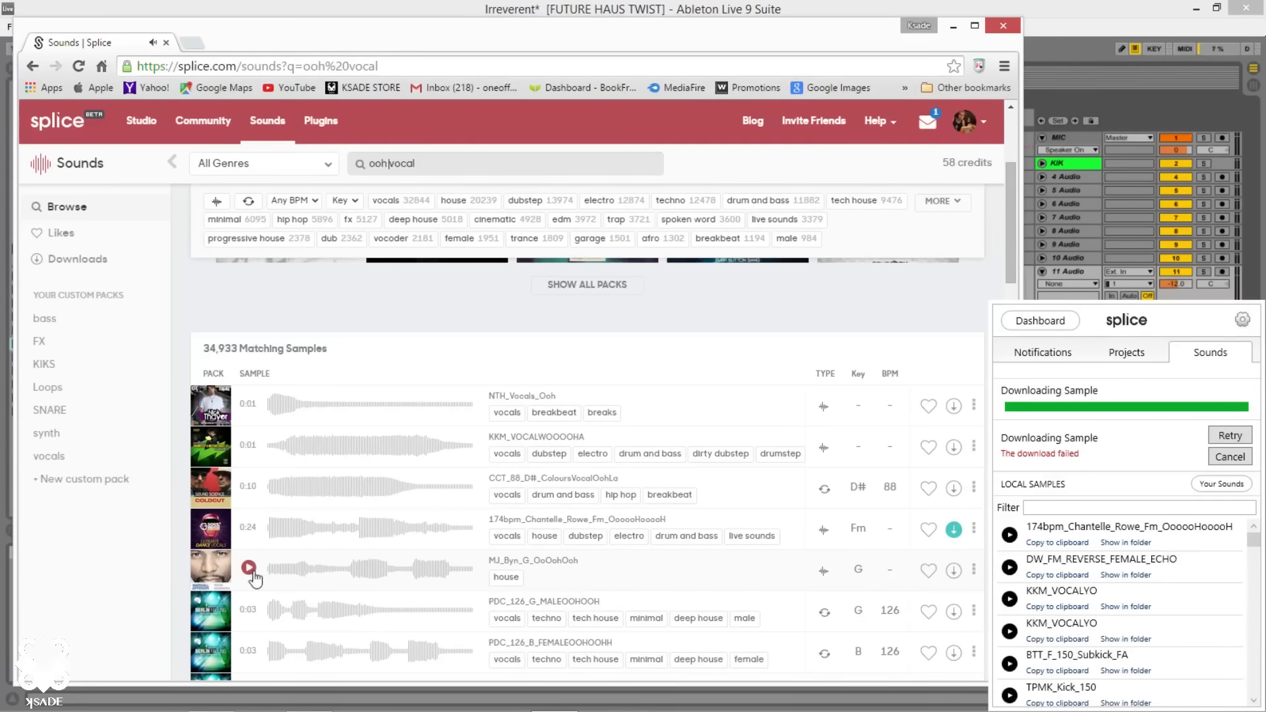
left_click(249, 570)
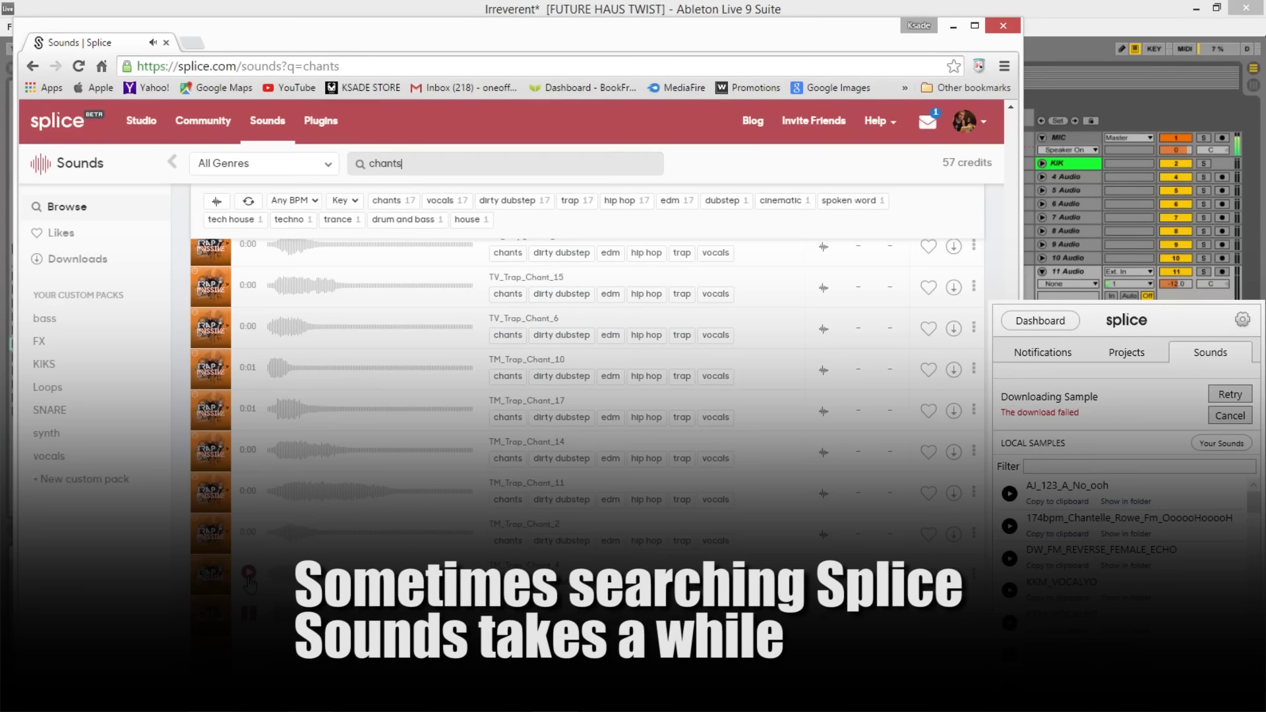
Preview trap chant samples and download RMC_y_woyy_shot from the Rasta MC Vocals pack, returning to Ableton Live
scroll(249, 583, "down", 3)
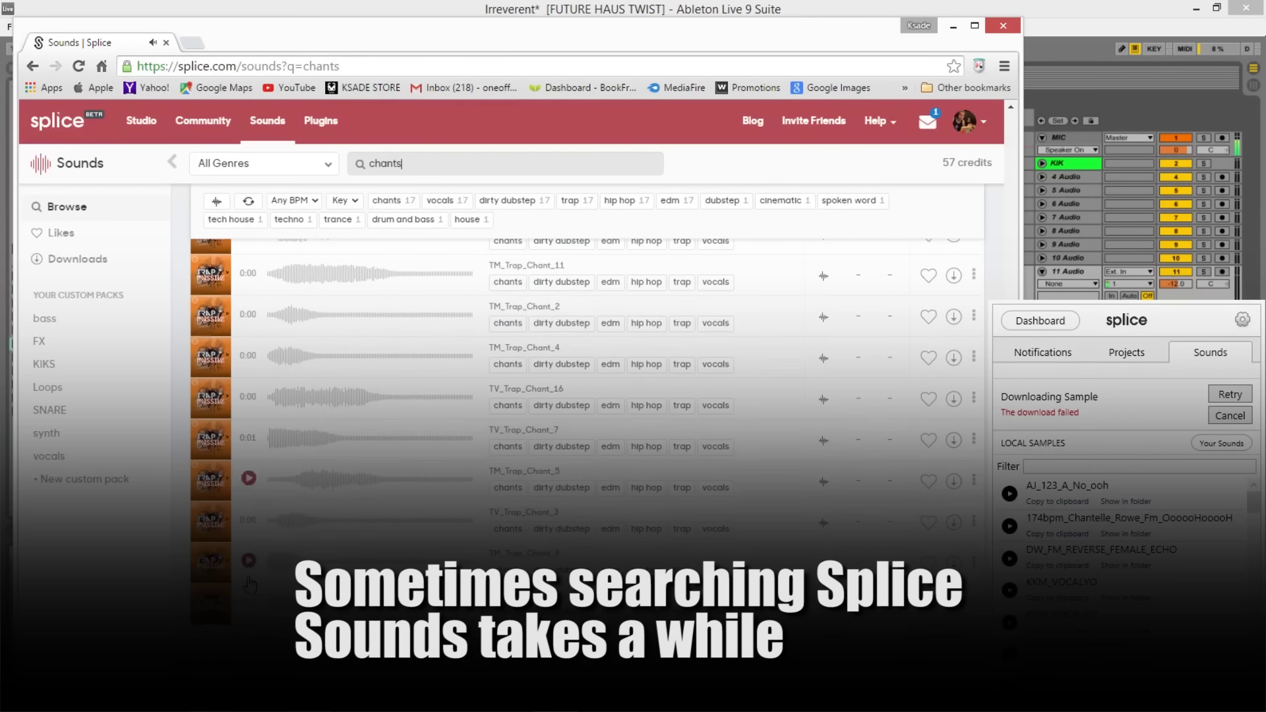
left_click(249, 585)
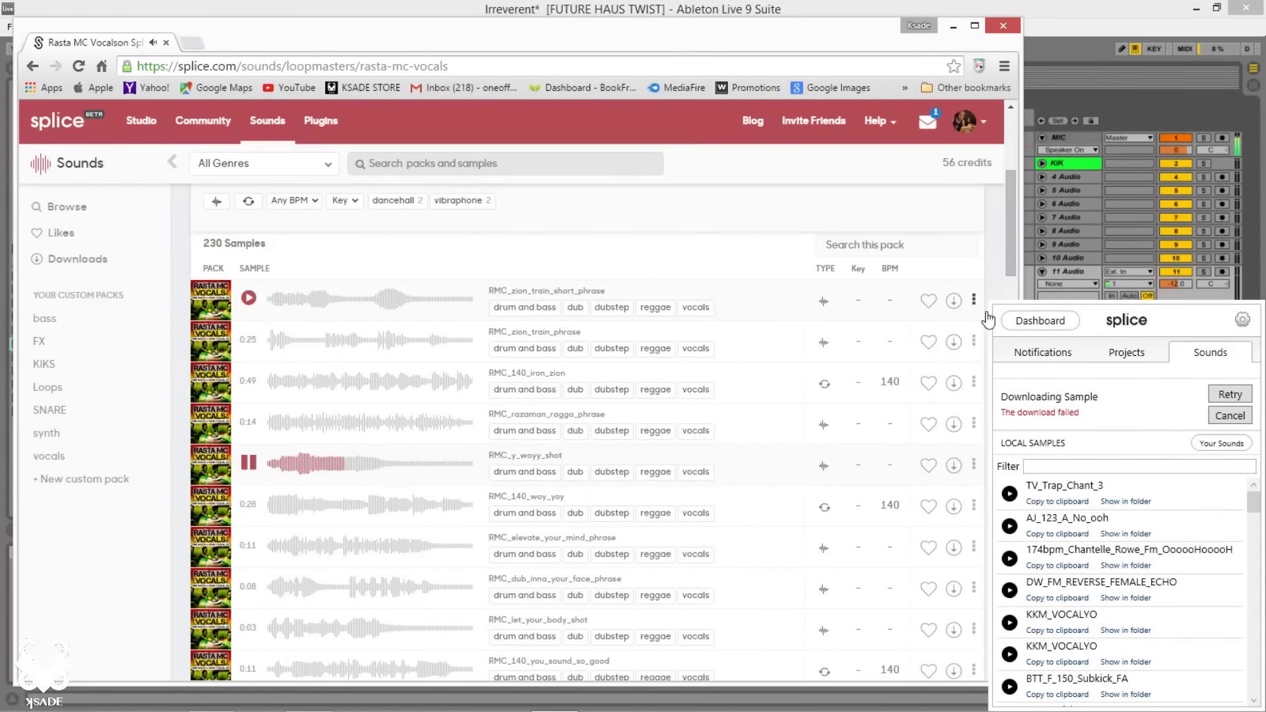
left_click(954, 465)
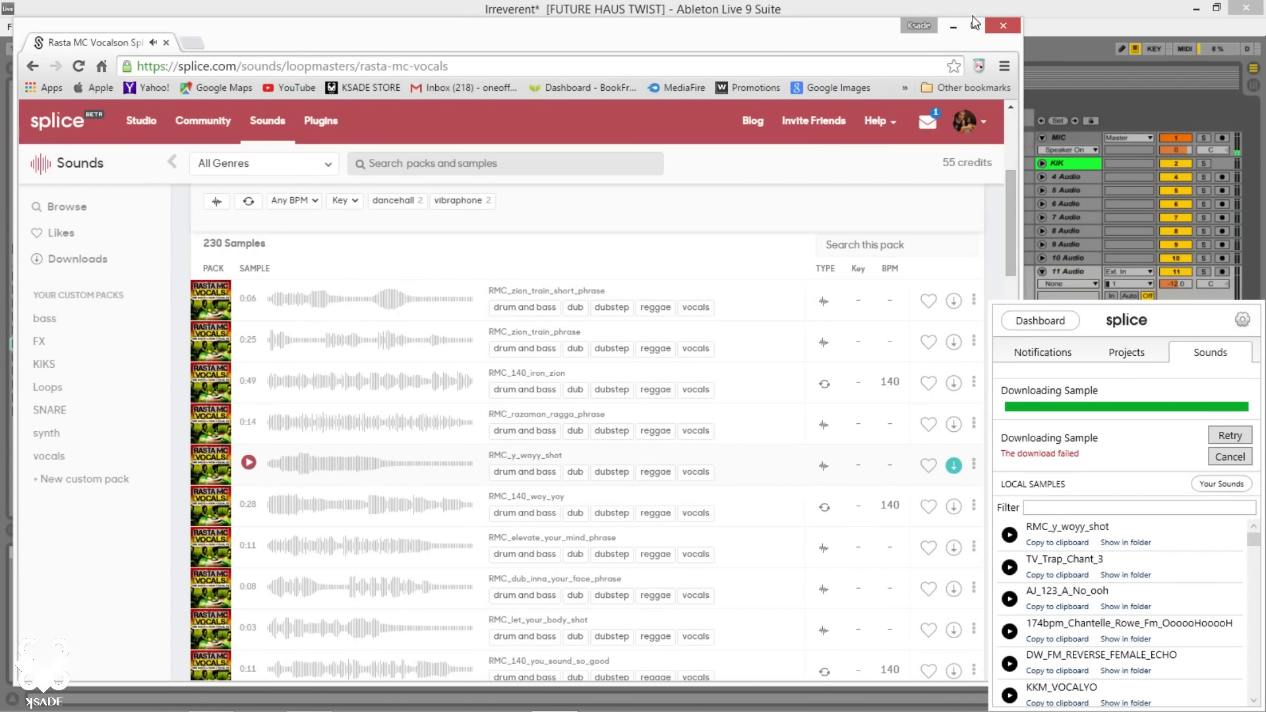
left_click(953, 26)
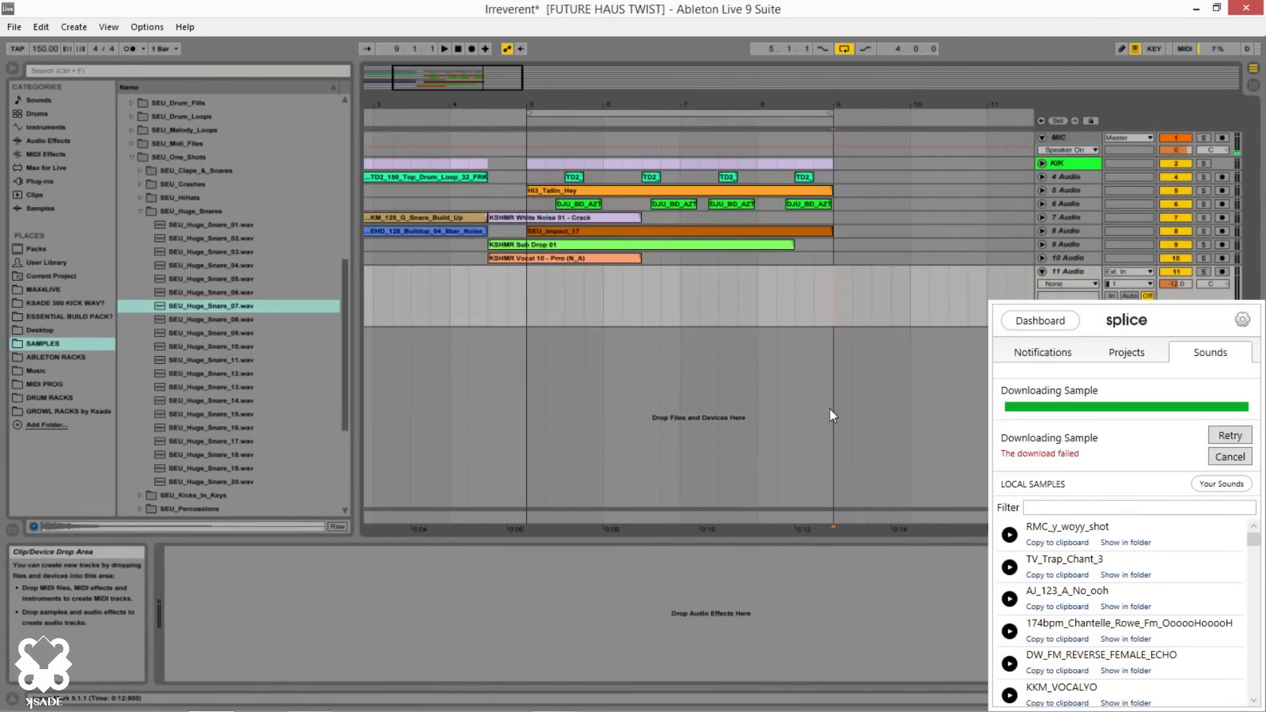
Fold the 11 Audio track and add a new track below it with an empty Simpler
left_click(1050, 274)
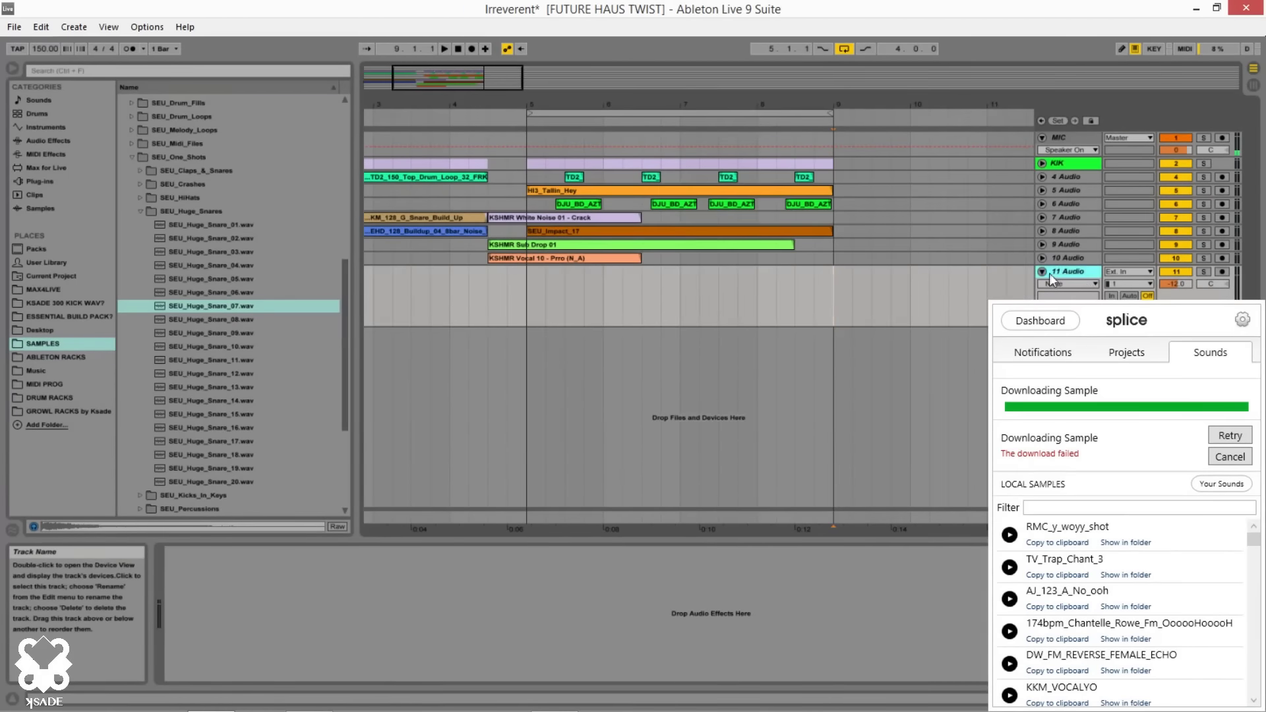
left_click(1043, 272)
right_click(908, 346)
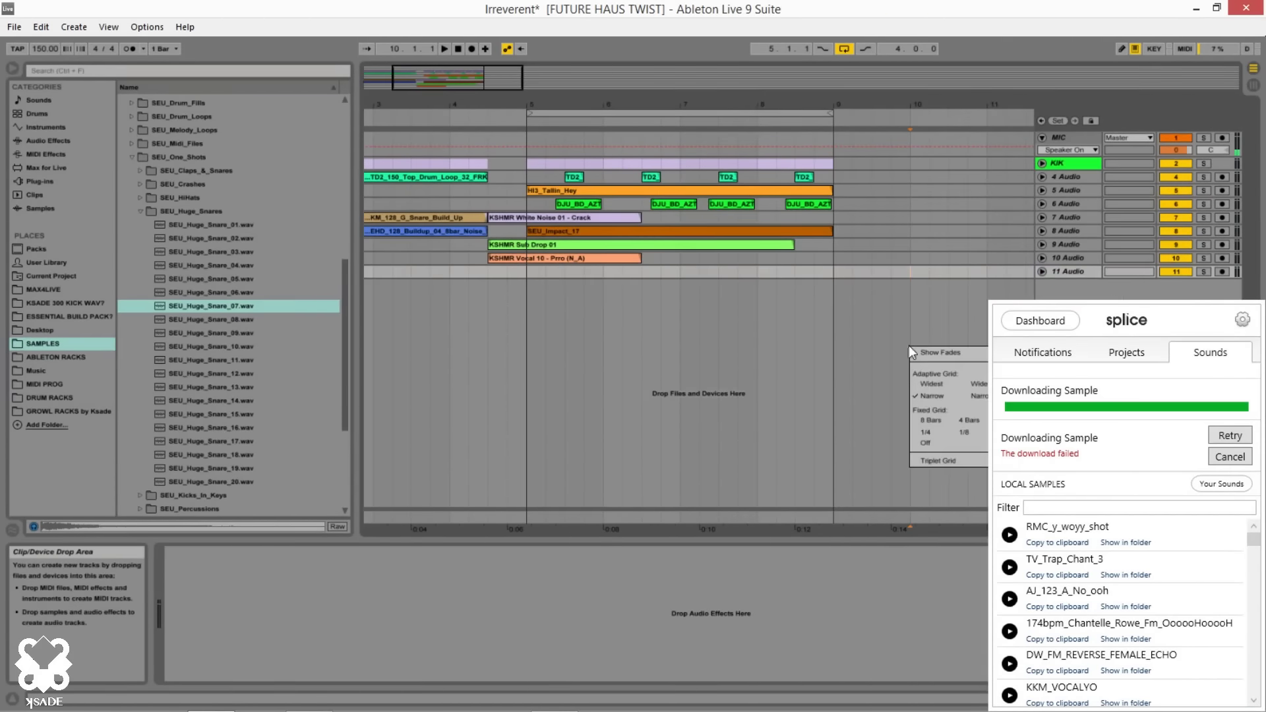
right_click(1079, 288)
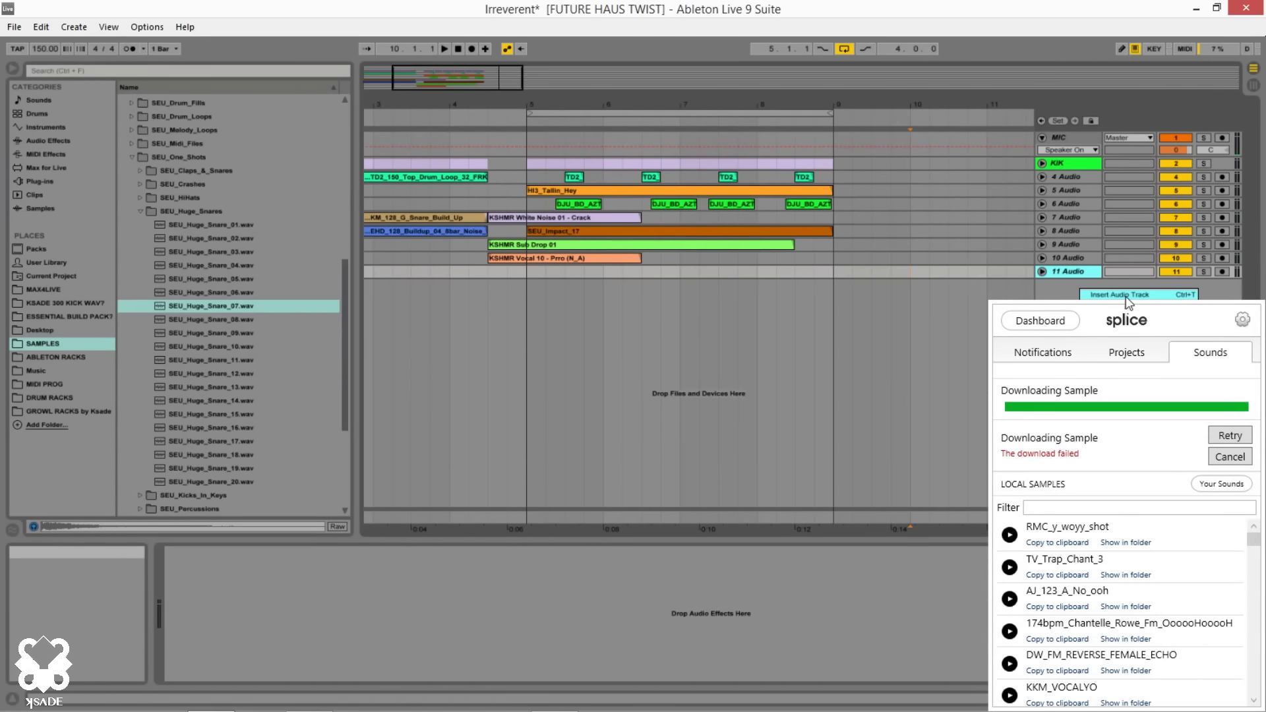
left_click(769, 338)
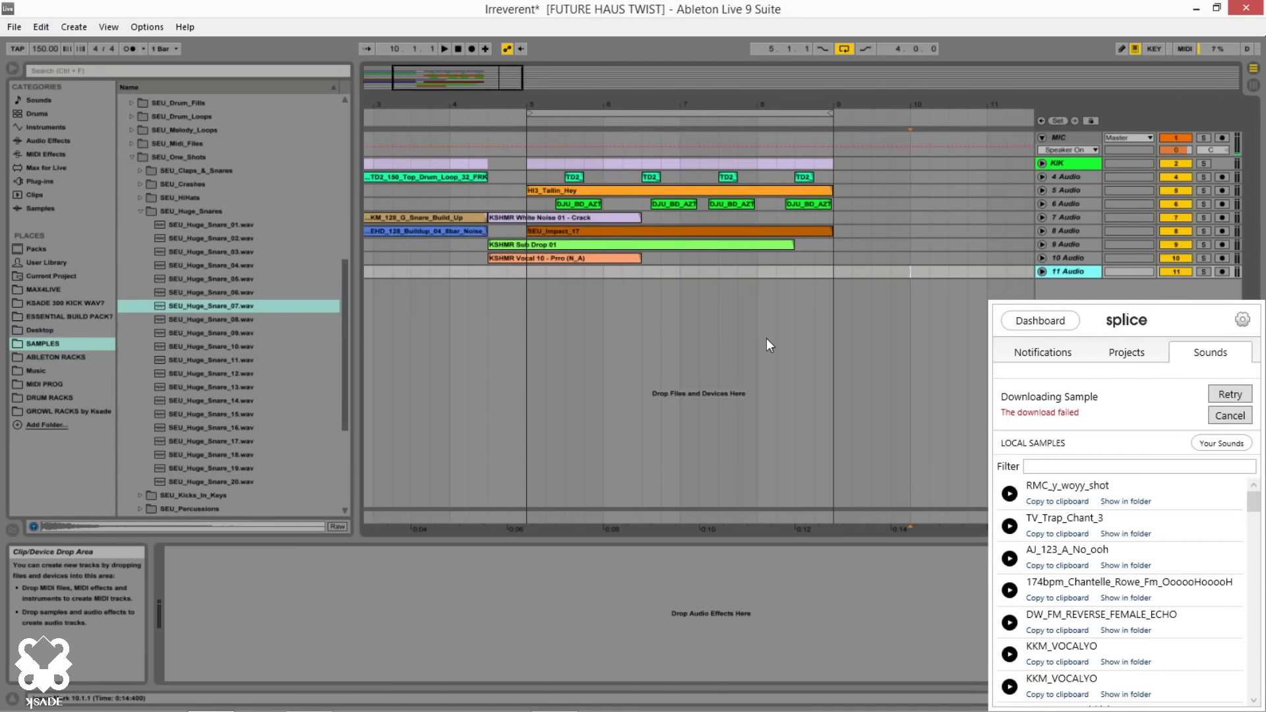
left_click(758, 395)
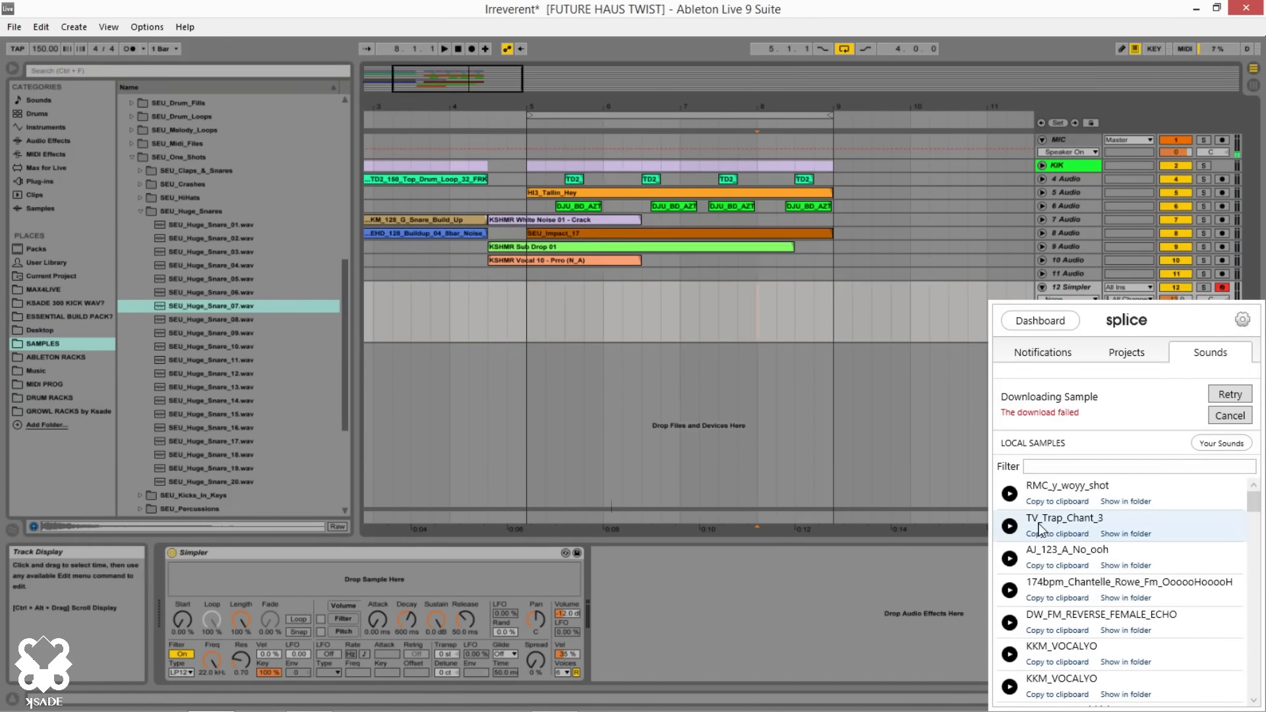
right_click(1044, 289)
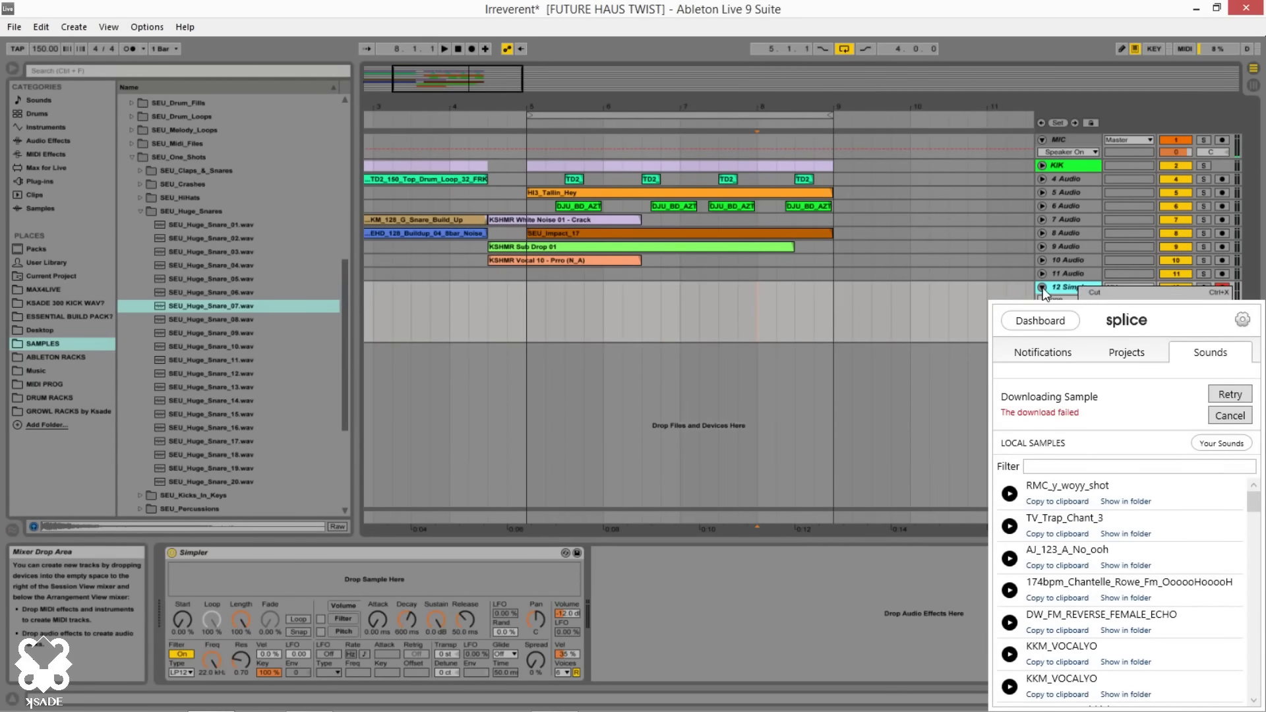
left_click(890, 333)
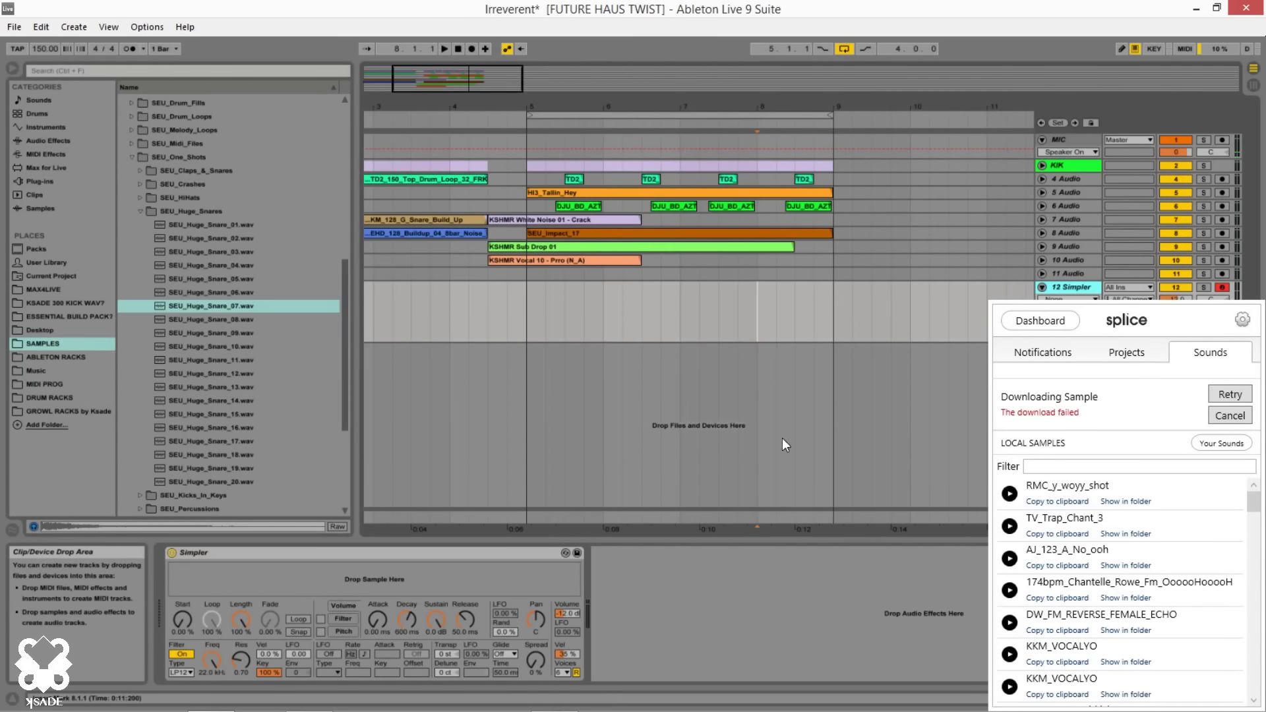
right_click(1085, 289)
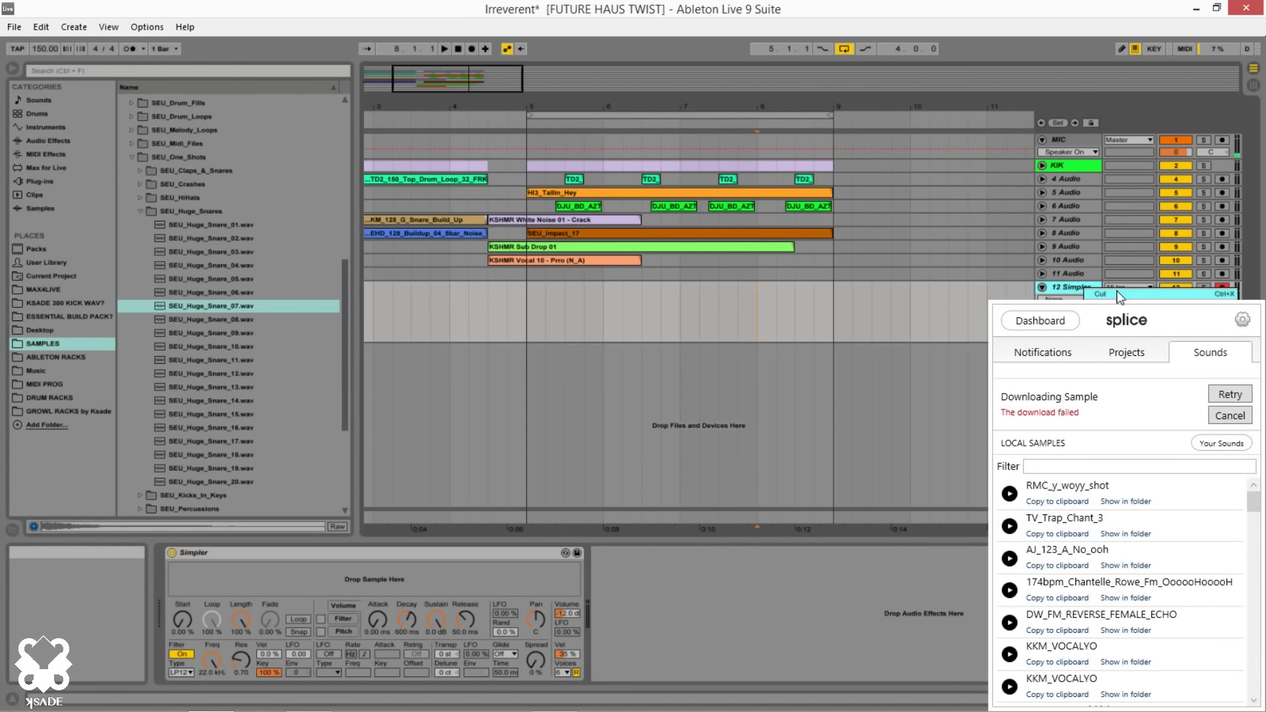
left_click(710, 452)
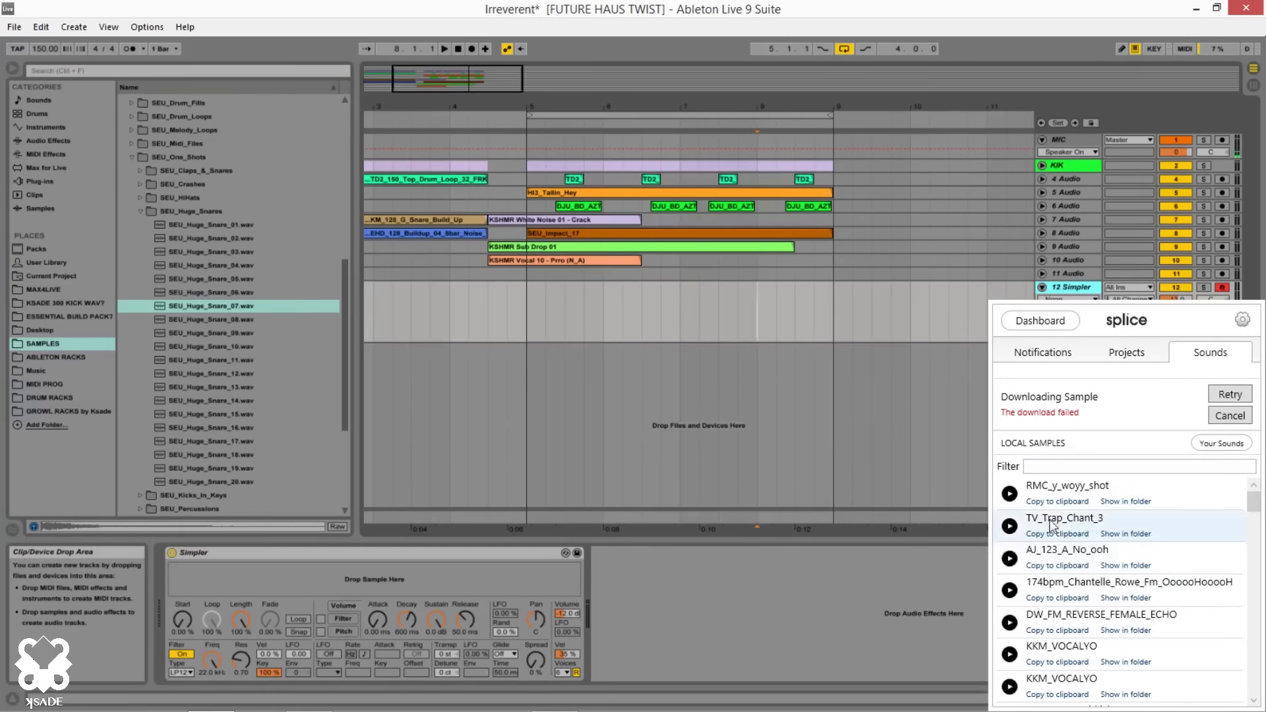
Load RMC_y_woyy_shot into the Simpler and create an empty MIDI clip from bar 5 to bar 7 on its track
left_click(1058, 496)
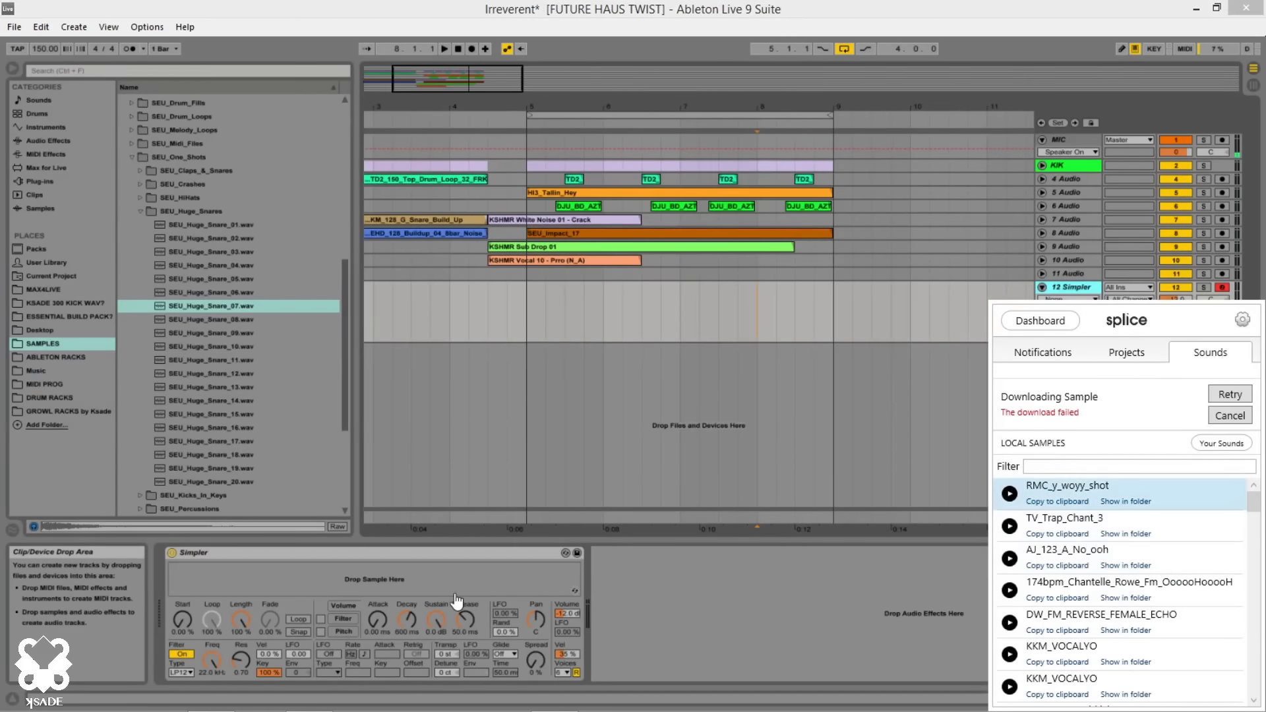
left_click_drag(455, 596, 455, 593)
left_click_drag(528, 300, 785, 316)
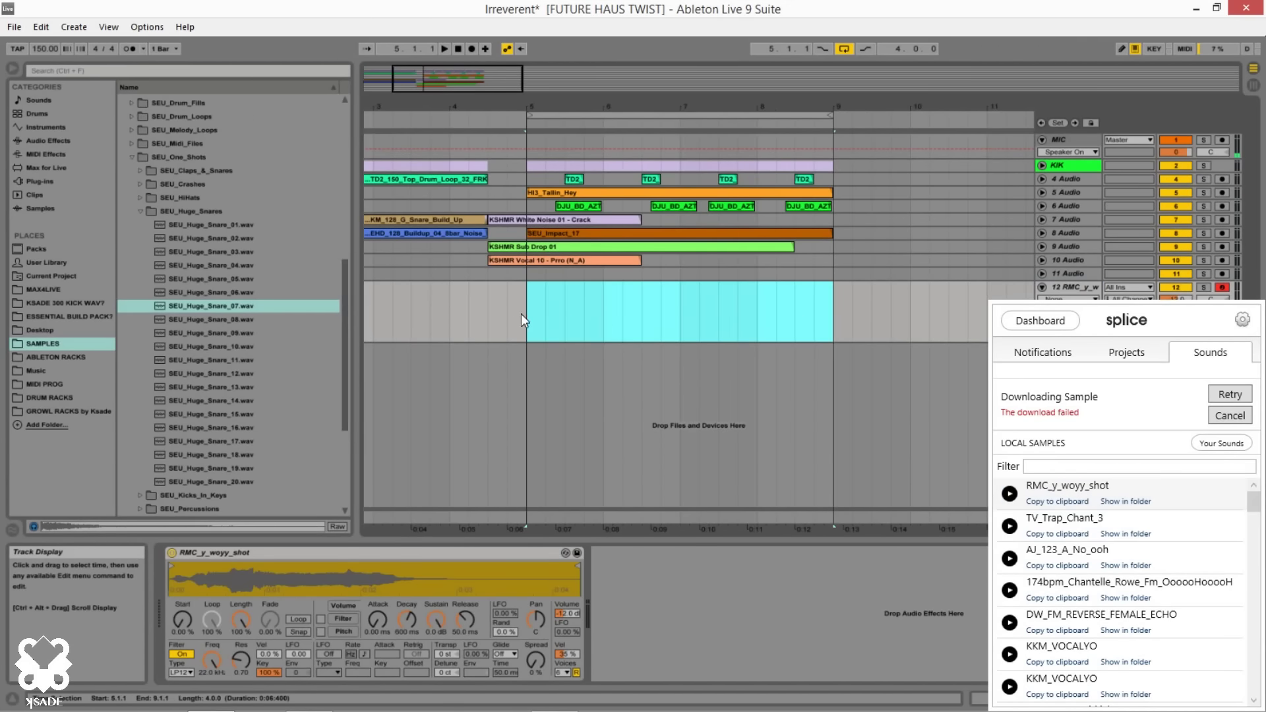
left_click_drag(524, 315, 831, 313)
left_click_drag(545, 319, 696, 327)
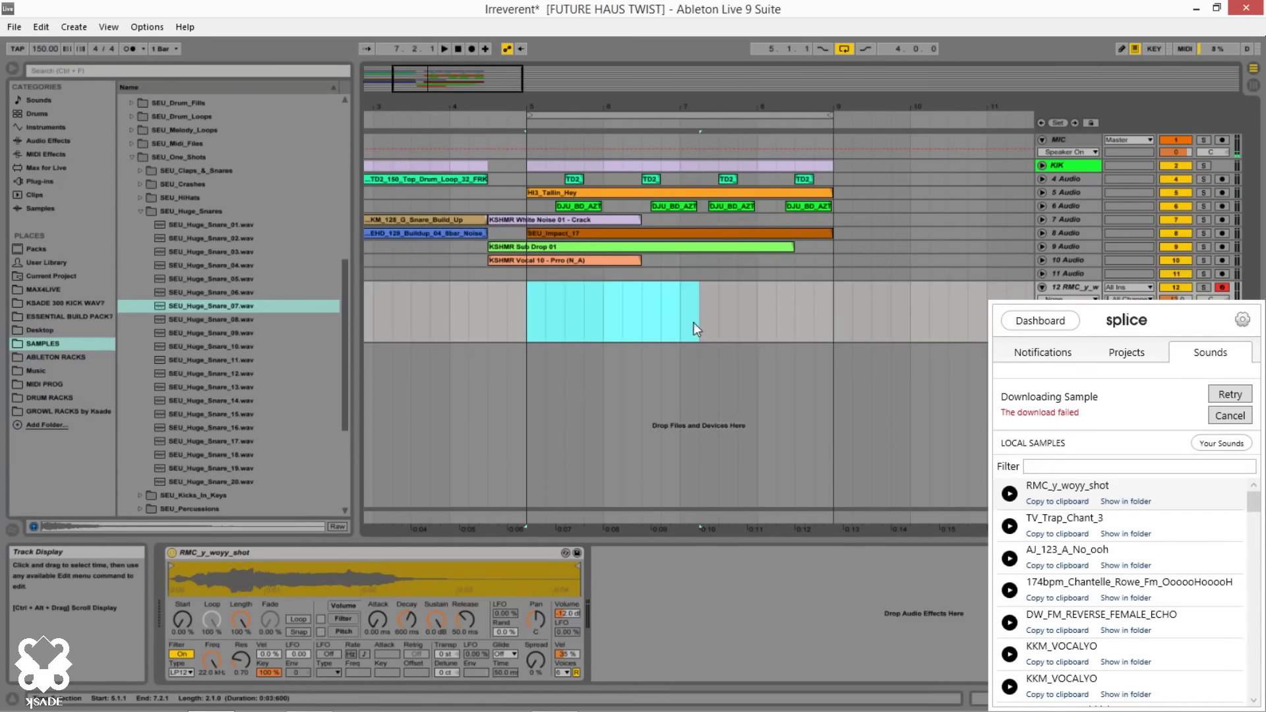
key("ctrl+j")
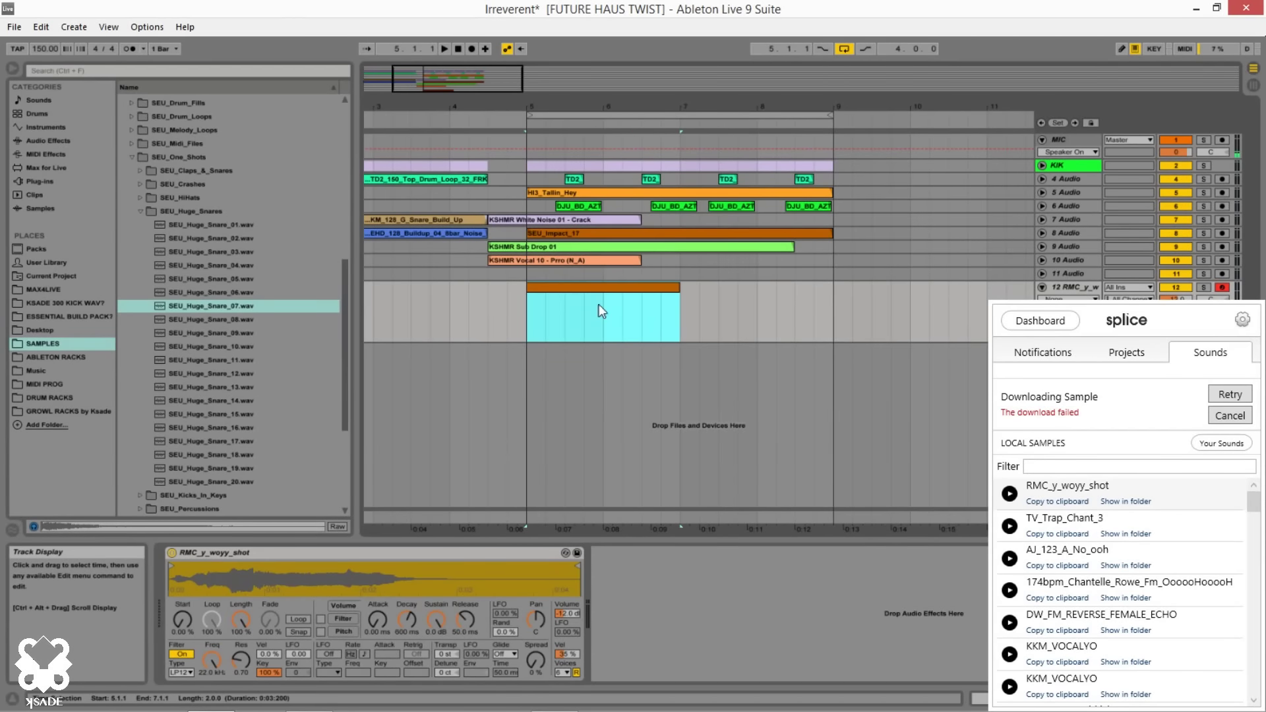
Add a C3 note at the start of the new clip, fold the note view and lengthen the note to one sixteenth
double_click(620, 286)
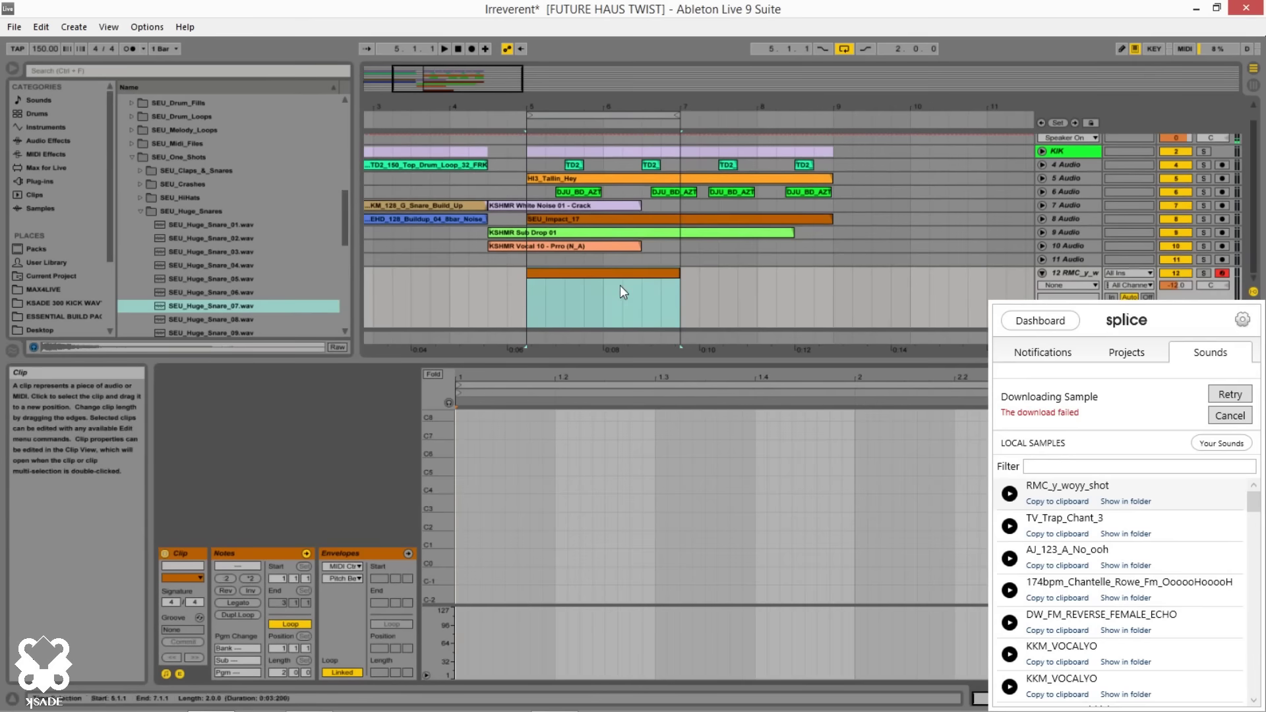
left_click_drag(432, 484, 459, 567)
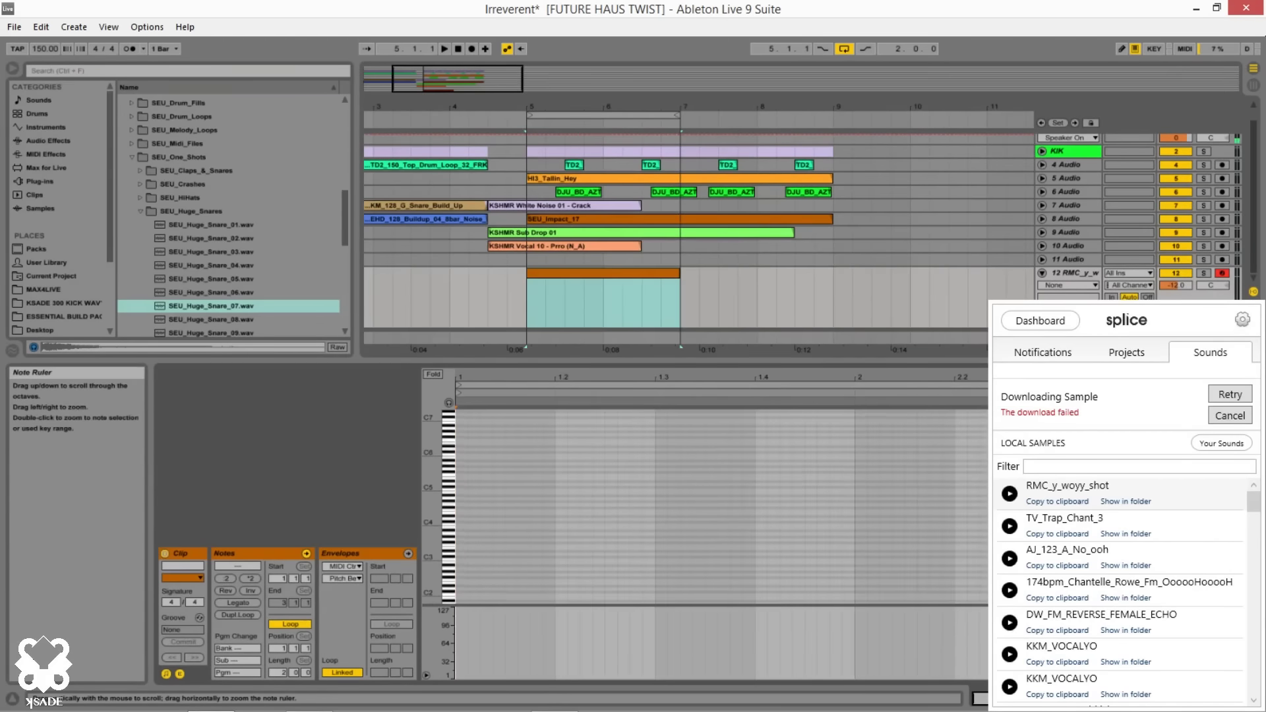
double_click(461, 560)
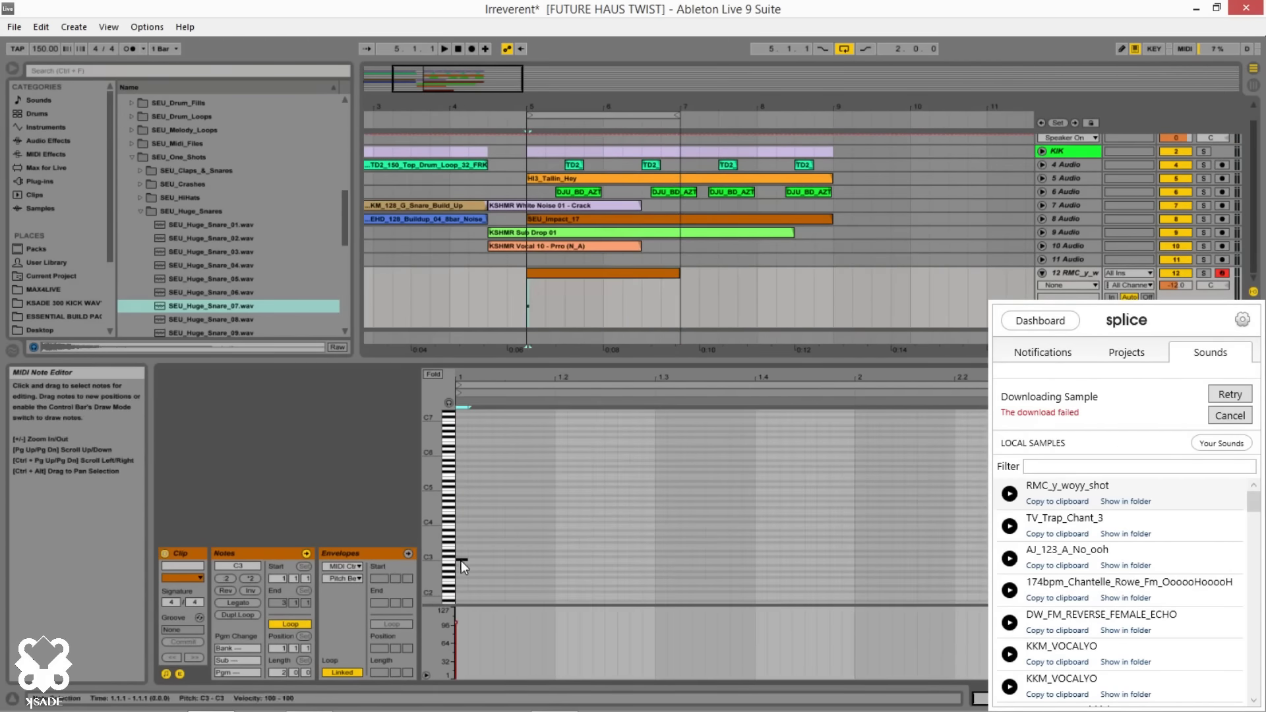
left_click(430, 374)
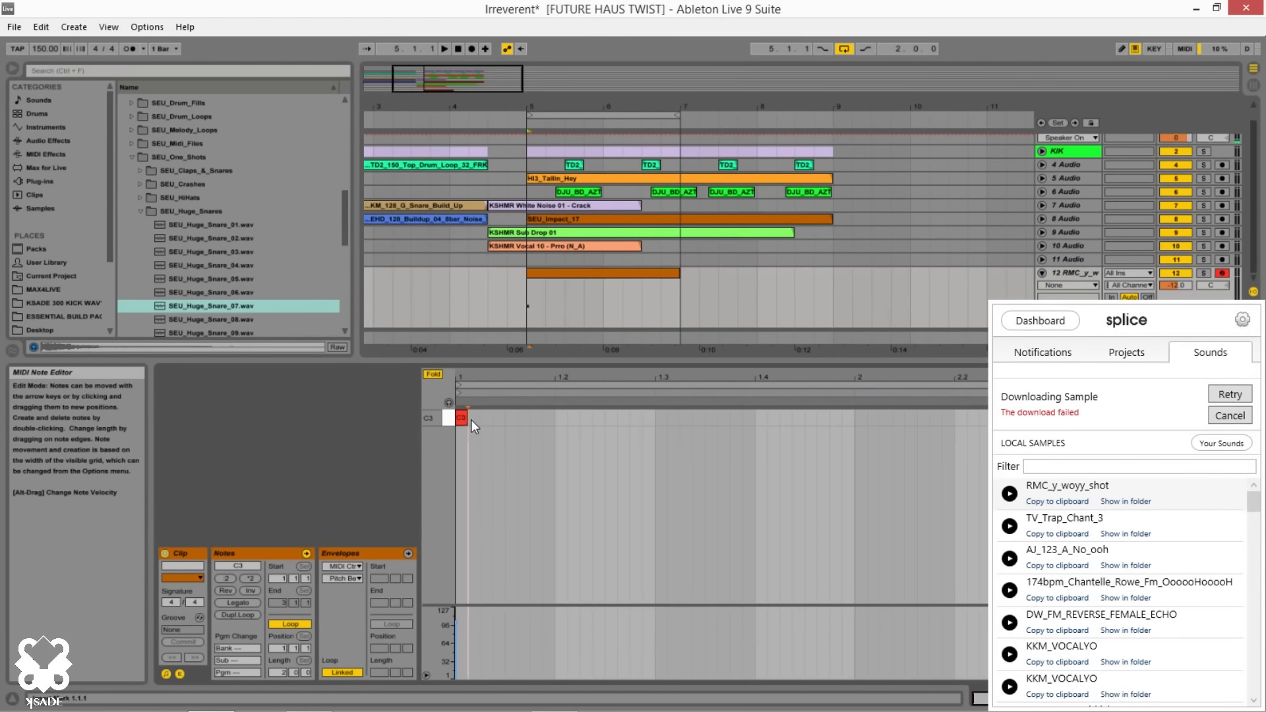
left_click_drag(467, 418, 481, 418)
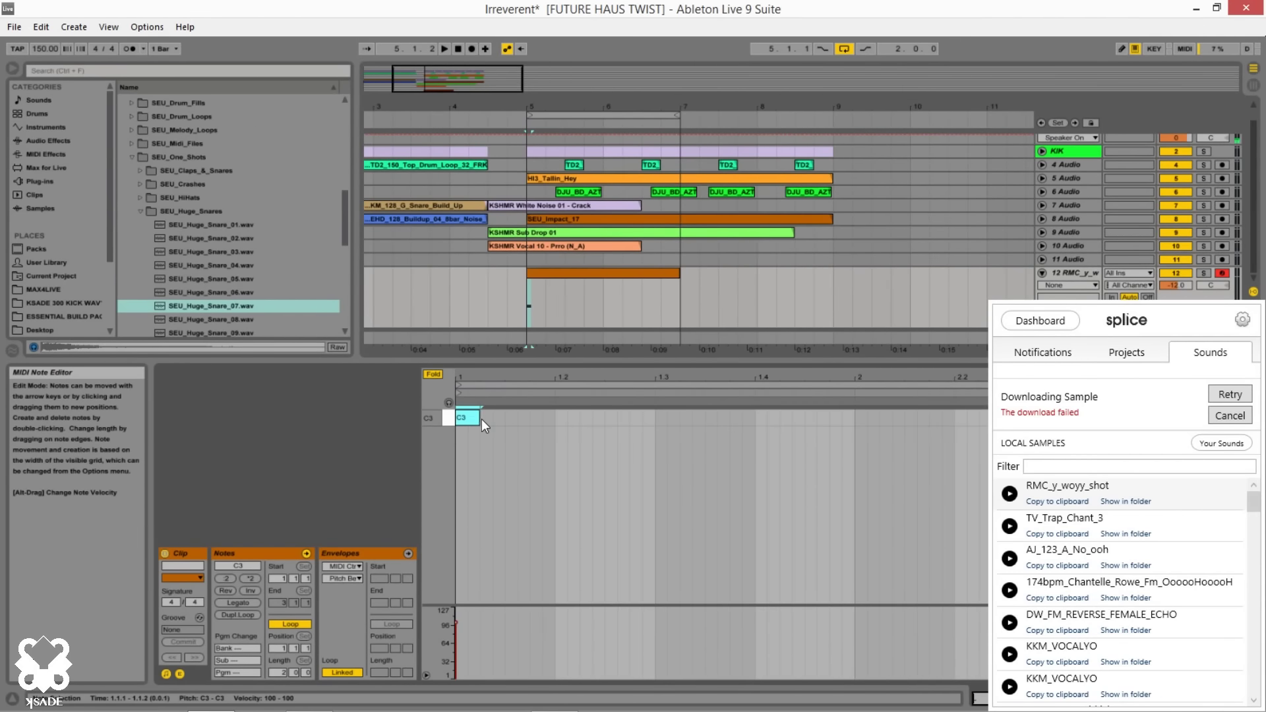
Duplicate and space out the C3 note to build an eight-note vocal rhythm across the clip's first bar, ending at 1.4.3
double_click(484, 418)
key("ctrl+d")
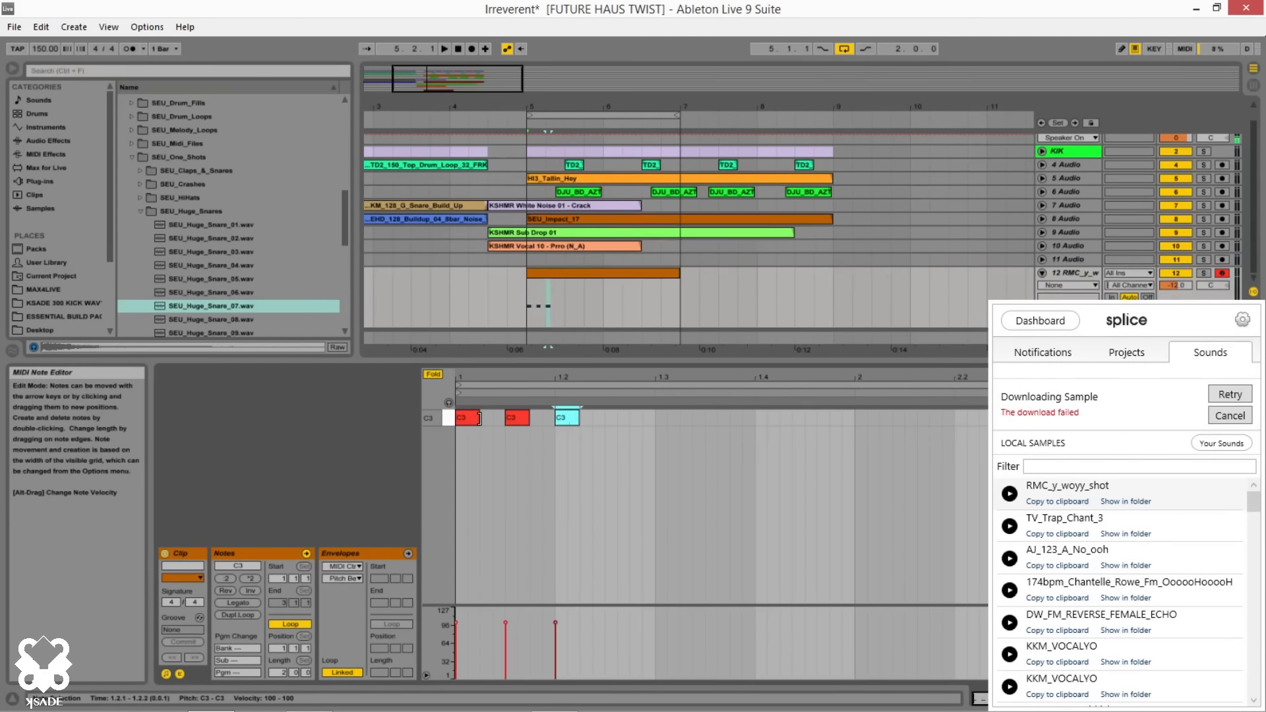
key("ctrl+d")
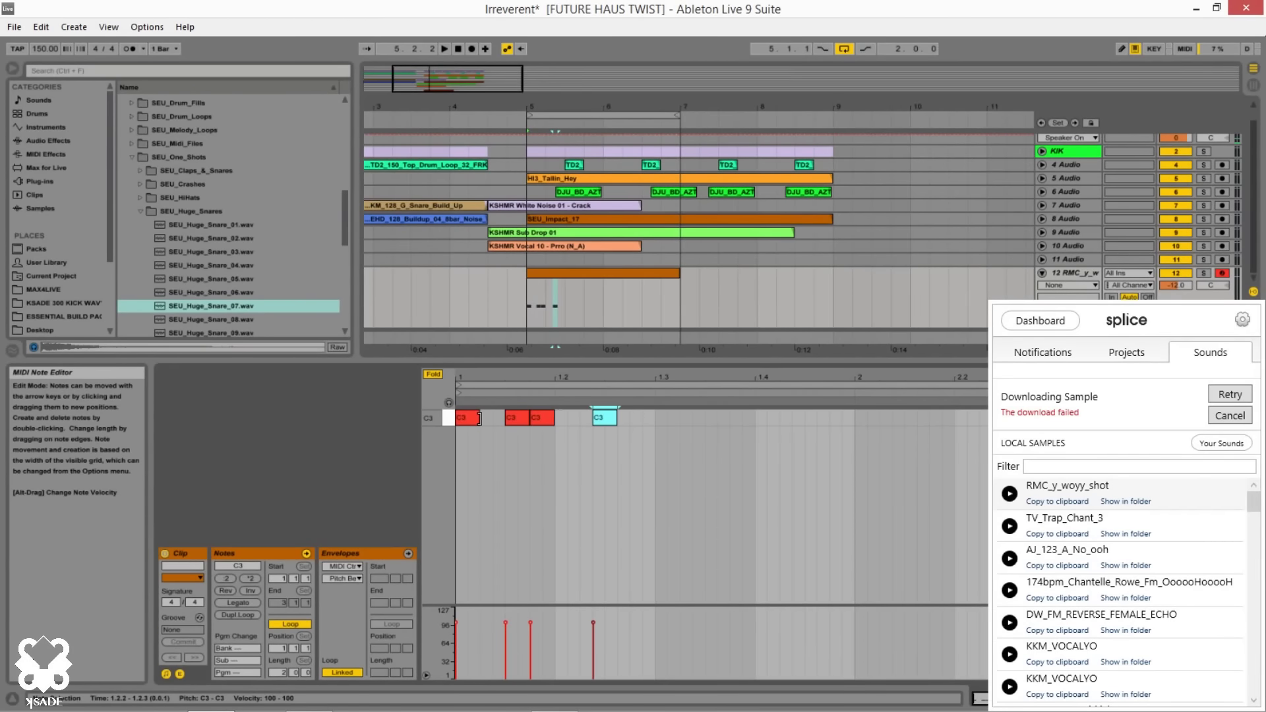
key("ctrl+d")
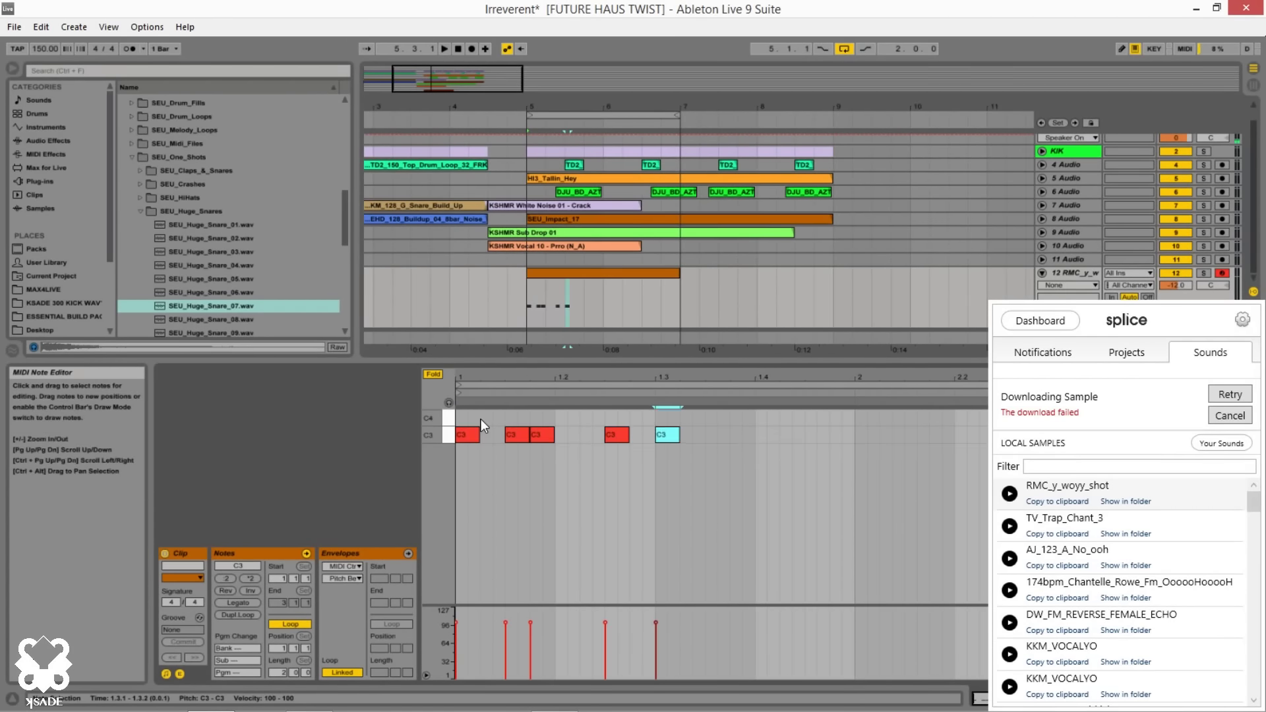
key("ctrl+d")
key("Right")
key("ctrl+d")
key("Right")
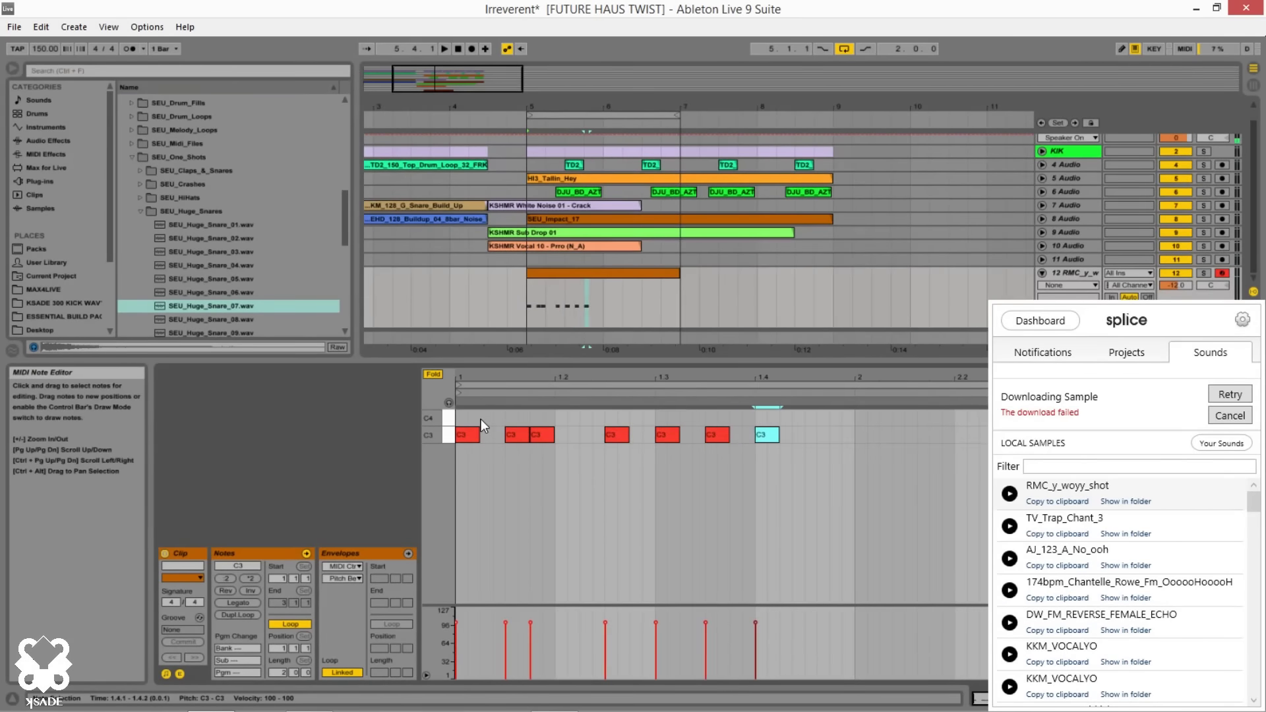
key("ctrl+d")
key("Right")
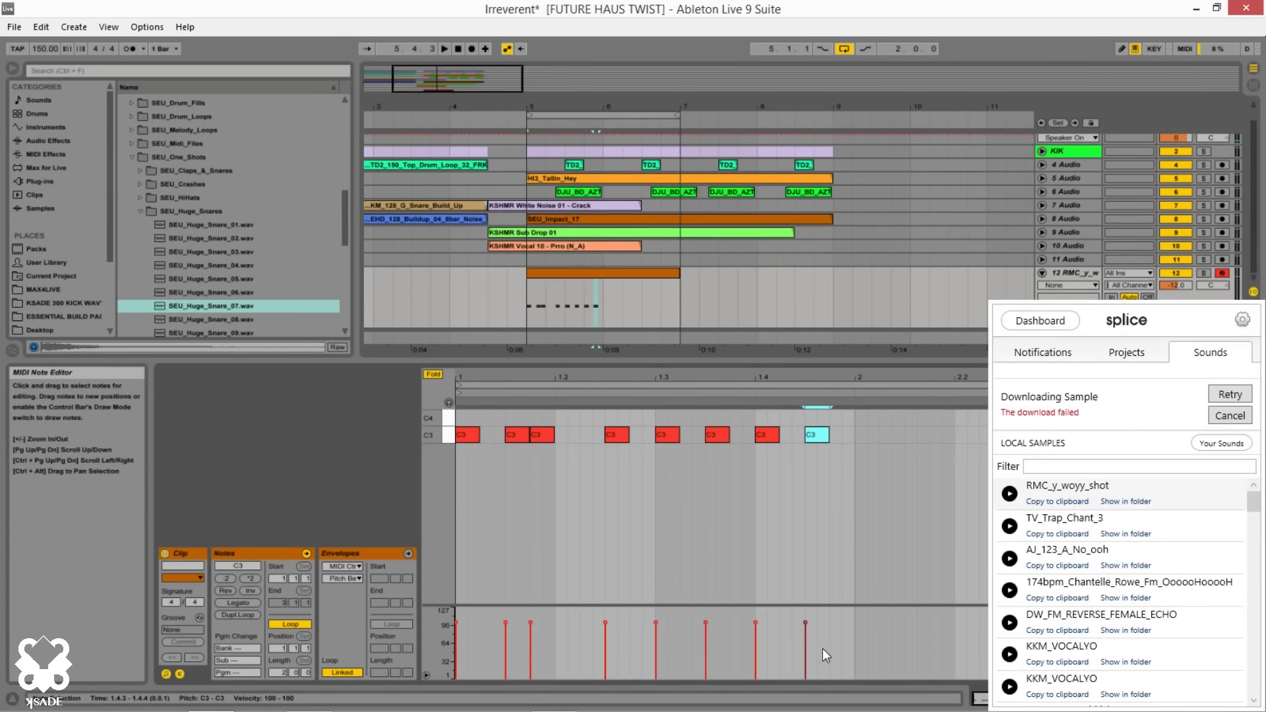
Duplicate all the first bar's notes into the second bar and raise the copies one octave to C4
key("ctrl+a")
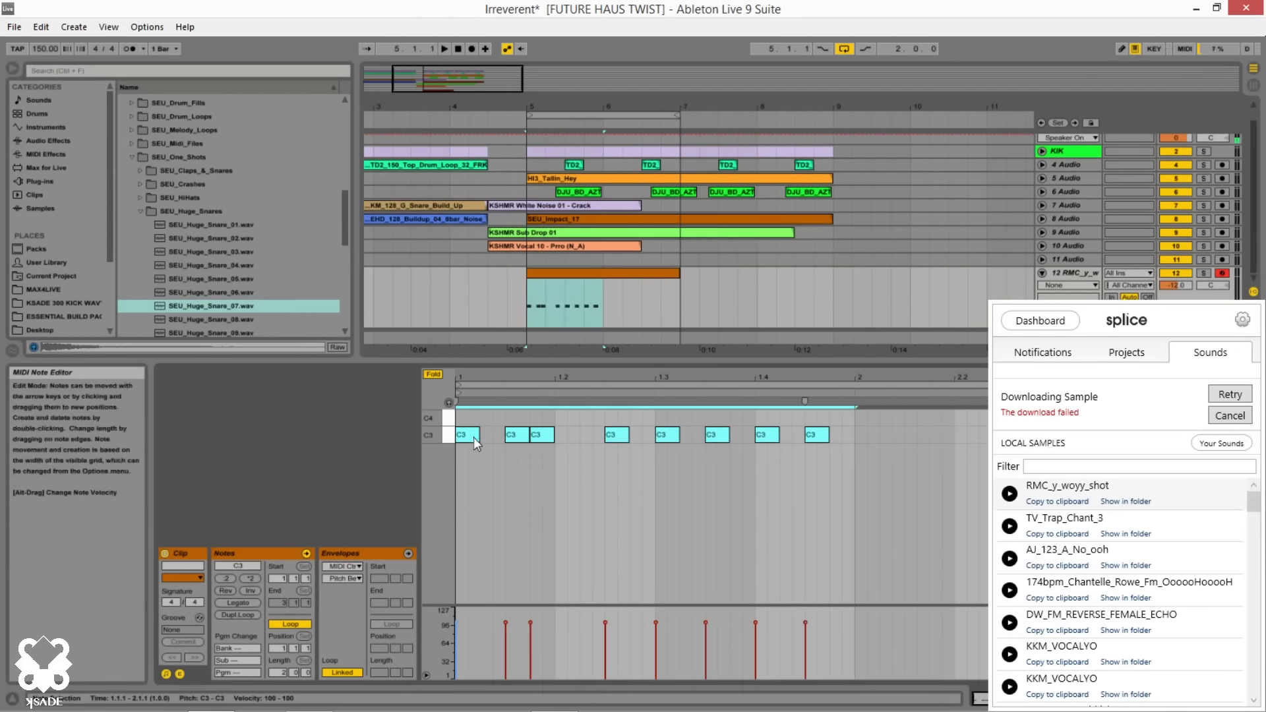
key("ctrl+d")
key("shift+Up")
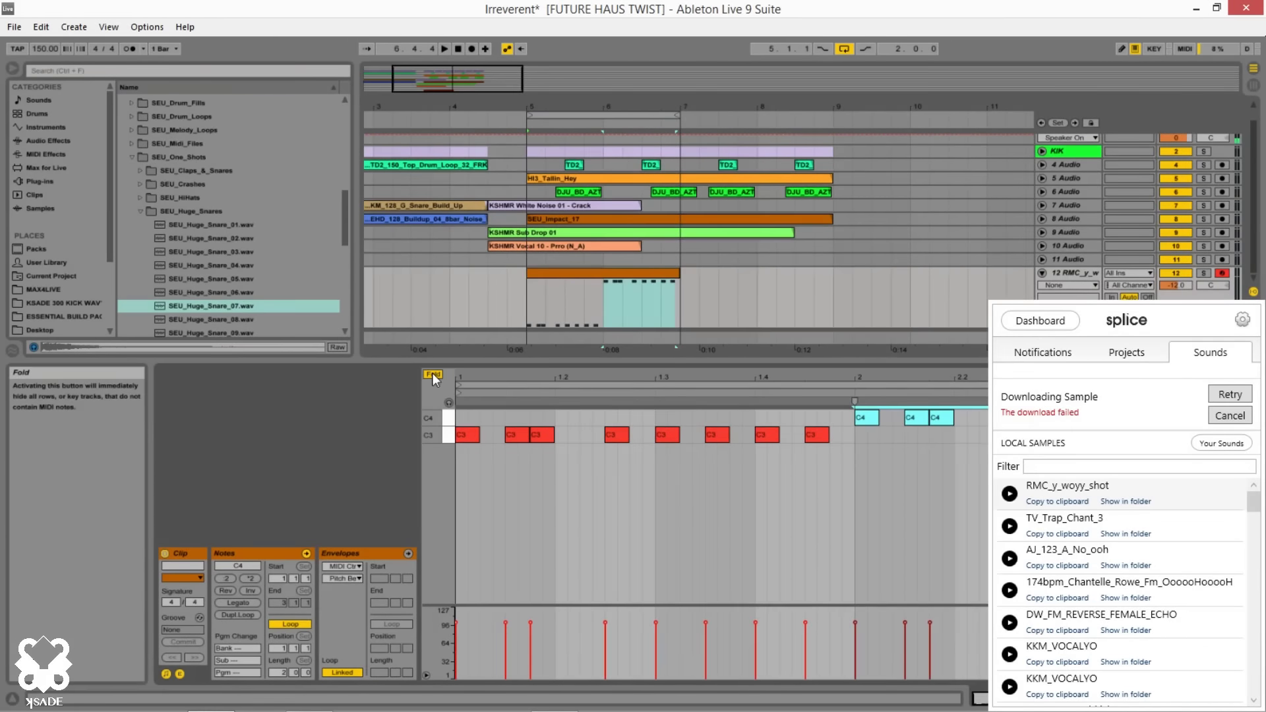
Play back the two-bar vocal clip from bar 5 and solo track 12
left_click(630, 273)
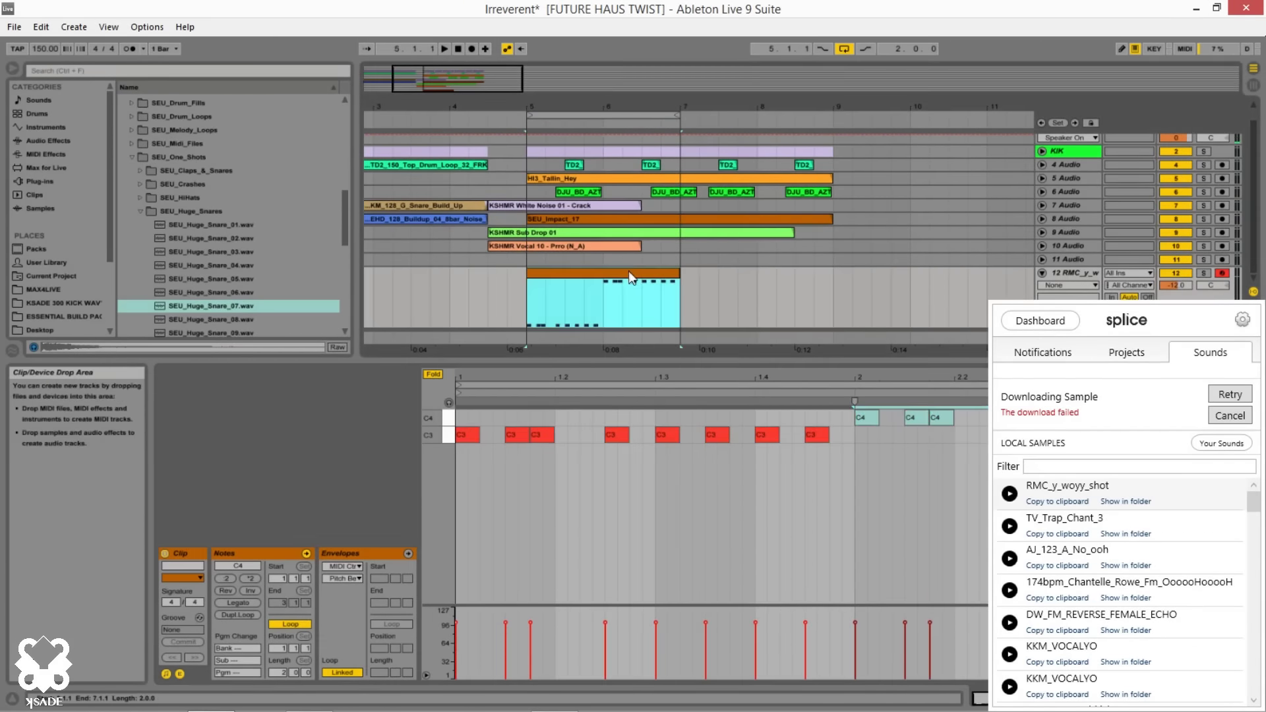
key("space")
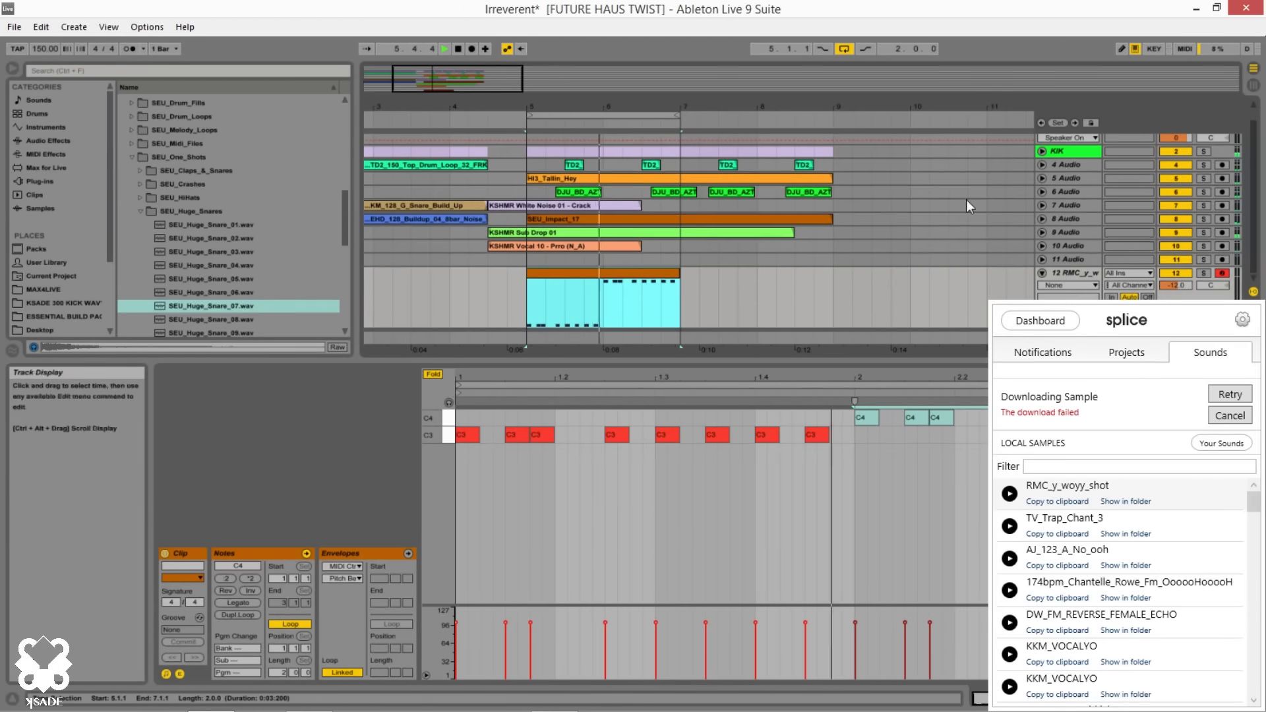
left_click(1204, 273)
left_click(667, 477)
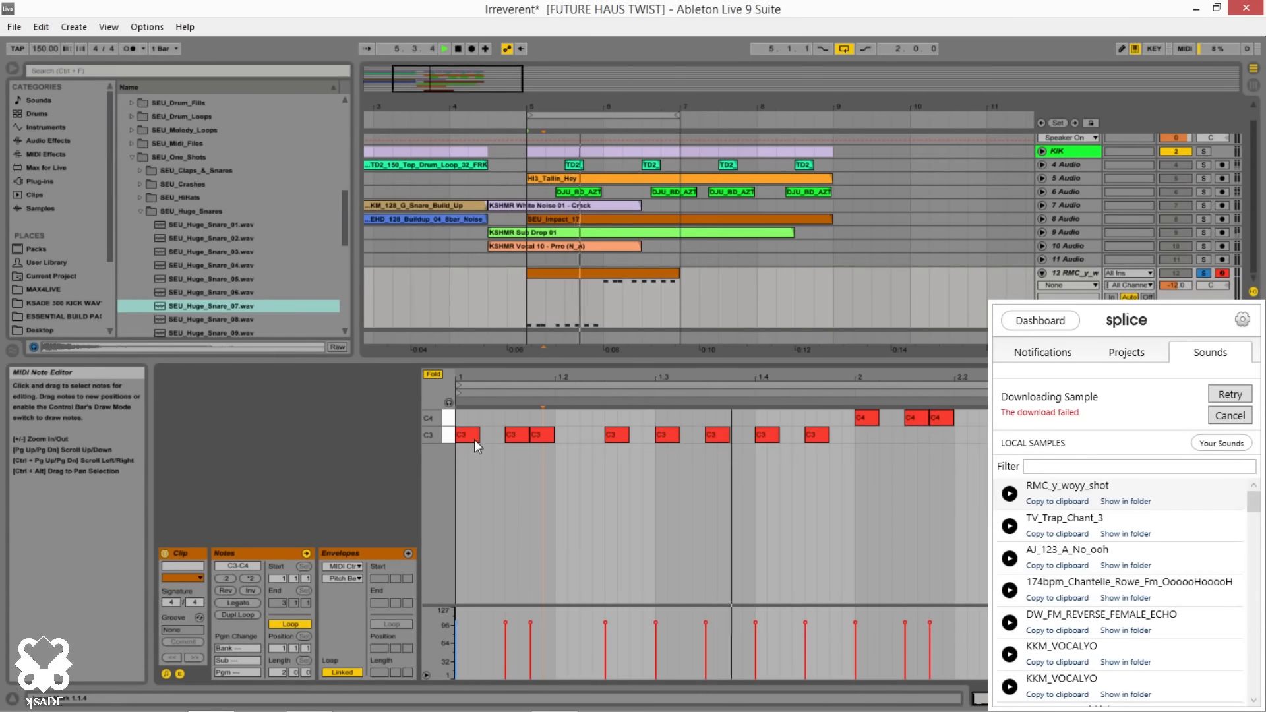
In the Simpler, set Start to 50.8 %, Decay to 14.8 s and Release to 60.0 ms, and raise the Spread
key("shift+Tab")
mouse_move(182, 619)
left_mouse_down()
mouse_move(182, 508)
mouse_move(182, 527)
left_mouse_up()
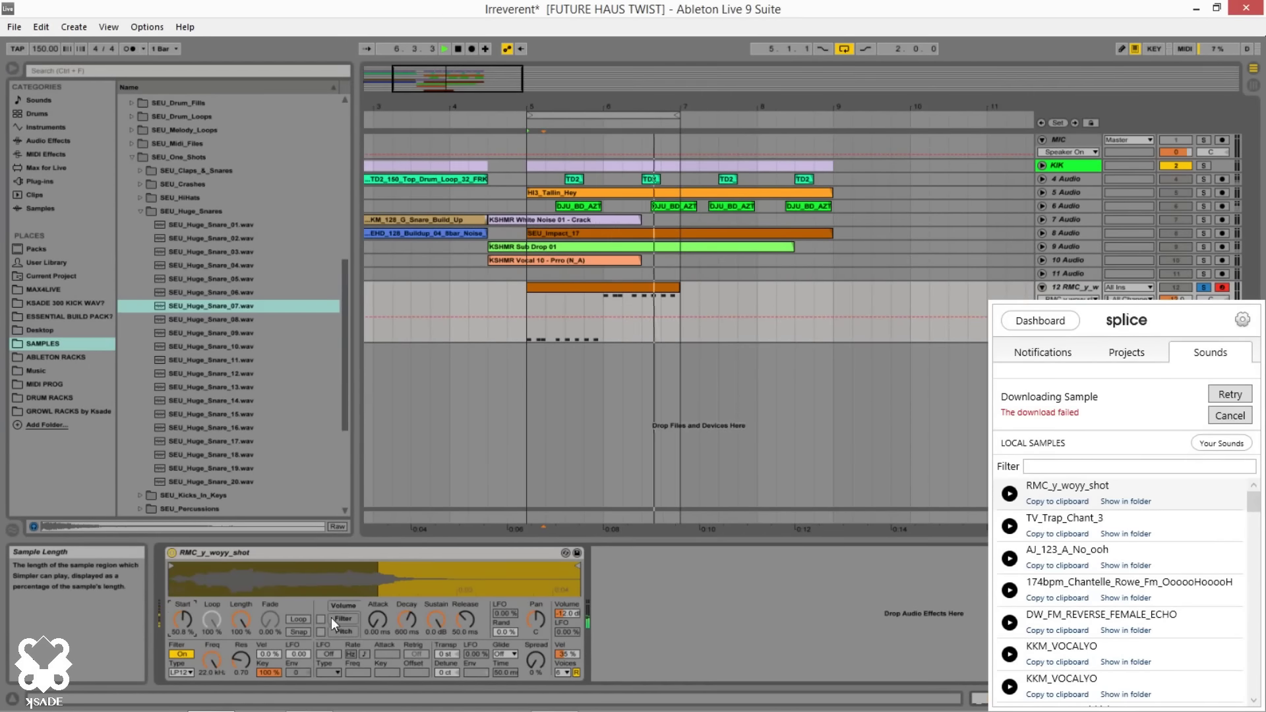
left_click_drag(407, 621, 407, 574)
mouse_move(469, 623)
left_mouse_down()
mouse_move(469, 554)
mouse_move(470, 614)
left_mouse_up()
left_click_drag(537, 666, 537, 653)
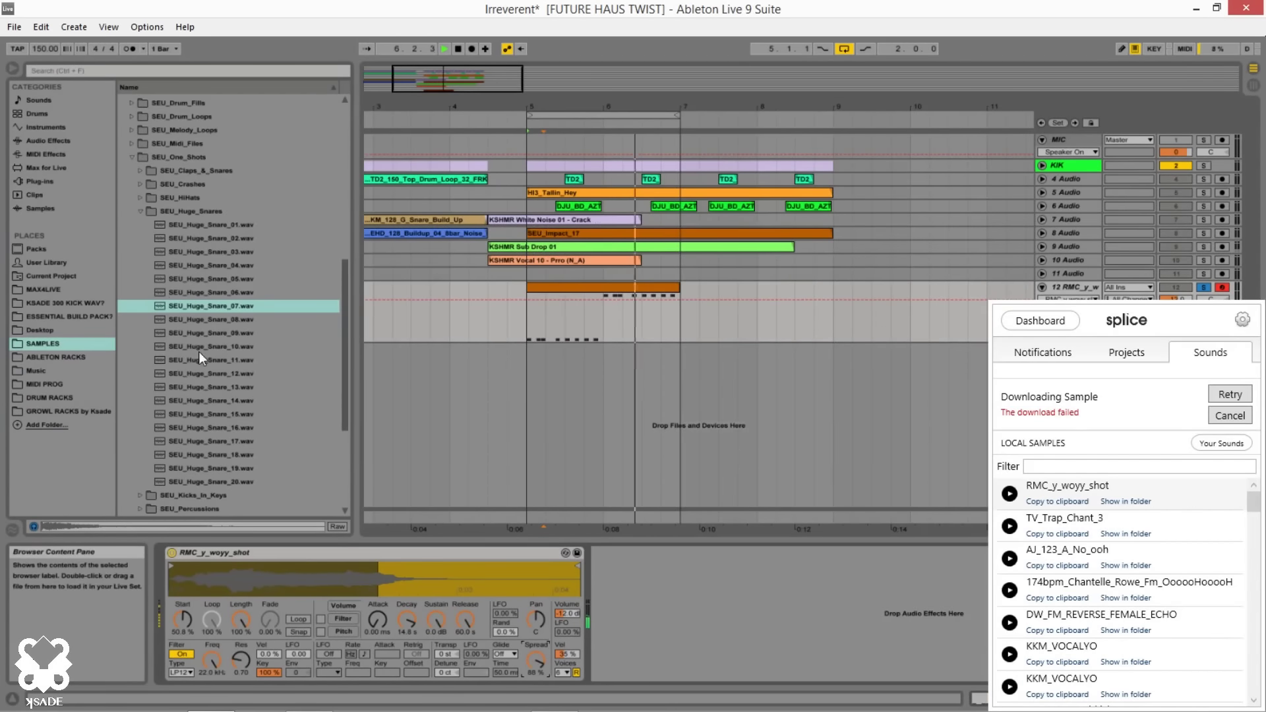
Add a Reverb after the Simpler, raise its Diffuse level and set Decay Time to 778 ms and Dry/Wet to 29 %
left_click(43, 156)
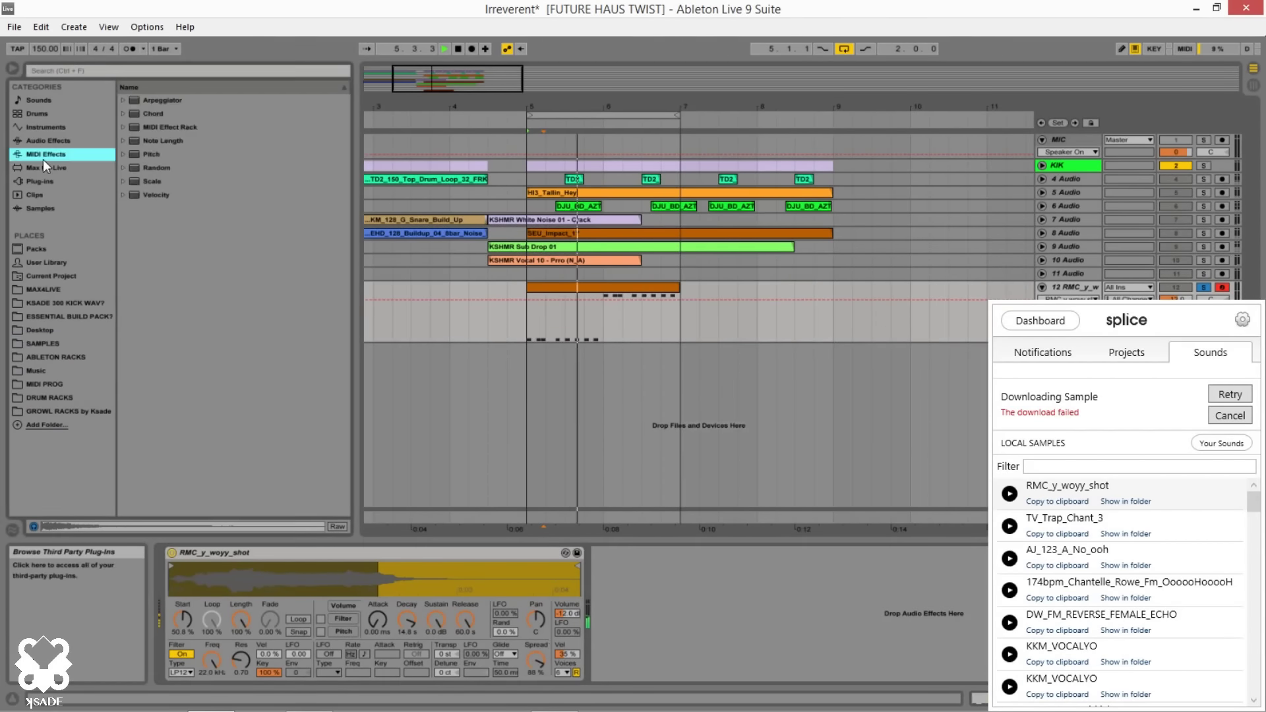
left_click(46, 141)
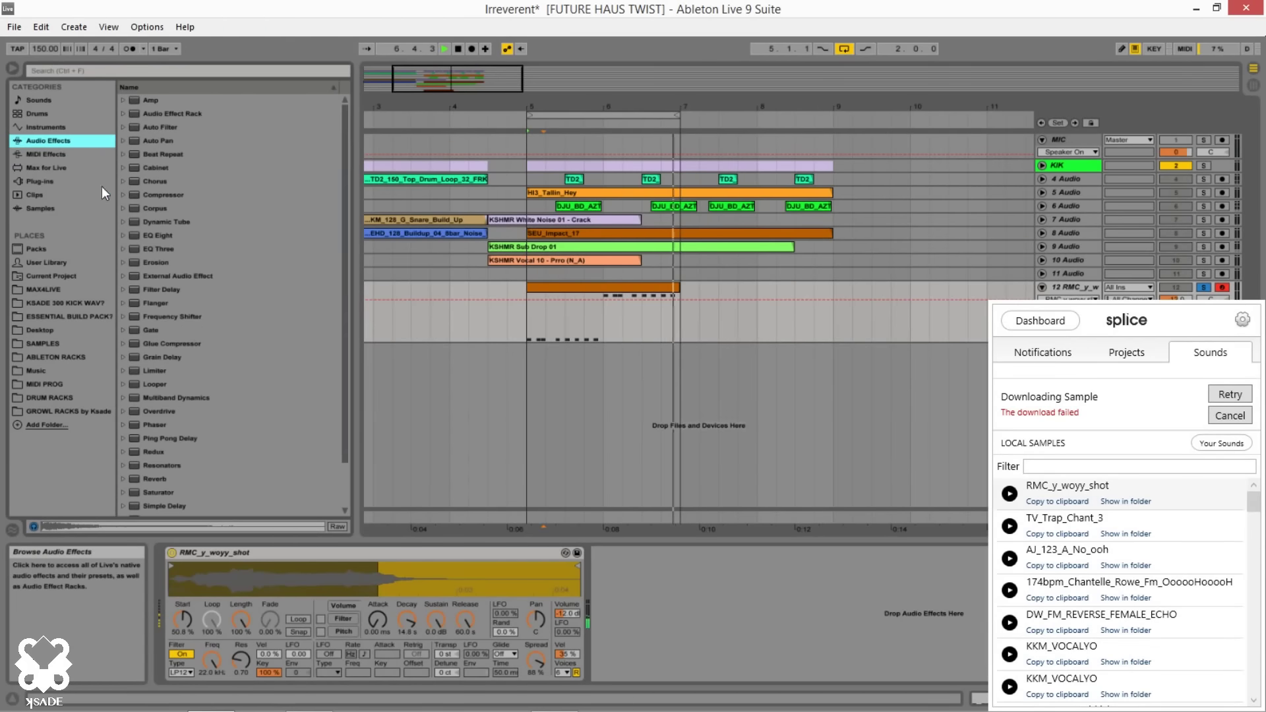
scroll(173, 445, "down", 1)
left_click_drag(158, 427, 658, 622)
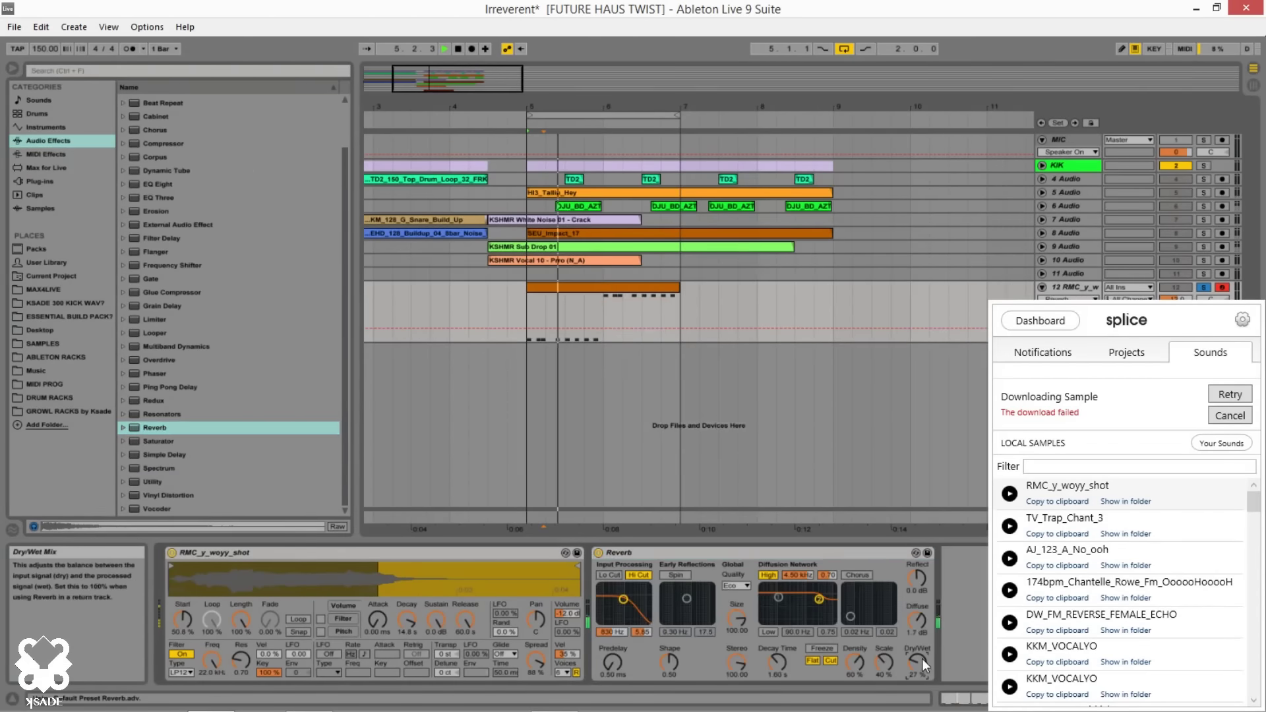
left_click_drag(918, 621, 918, 612)
left_click_drag(775, 662, 776, 674)
mouse_move(917, 663)
left_mouse_down()
mouse_move(917, 639)
mouse_move(917, 661)
left_mouse_up()
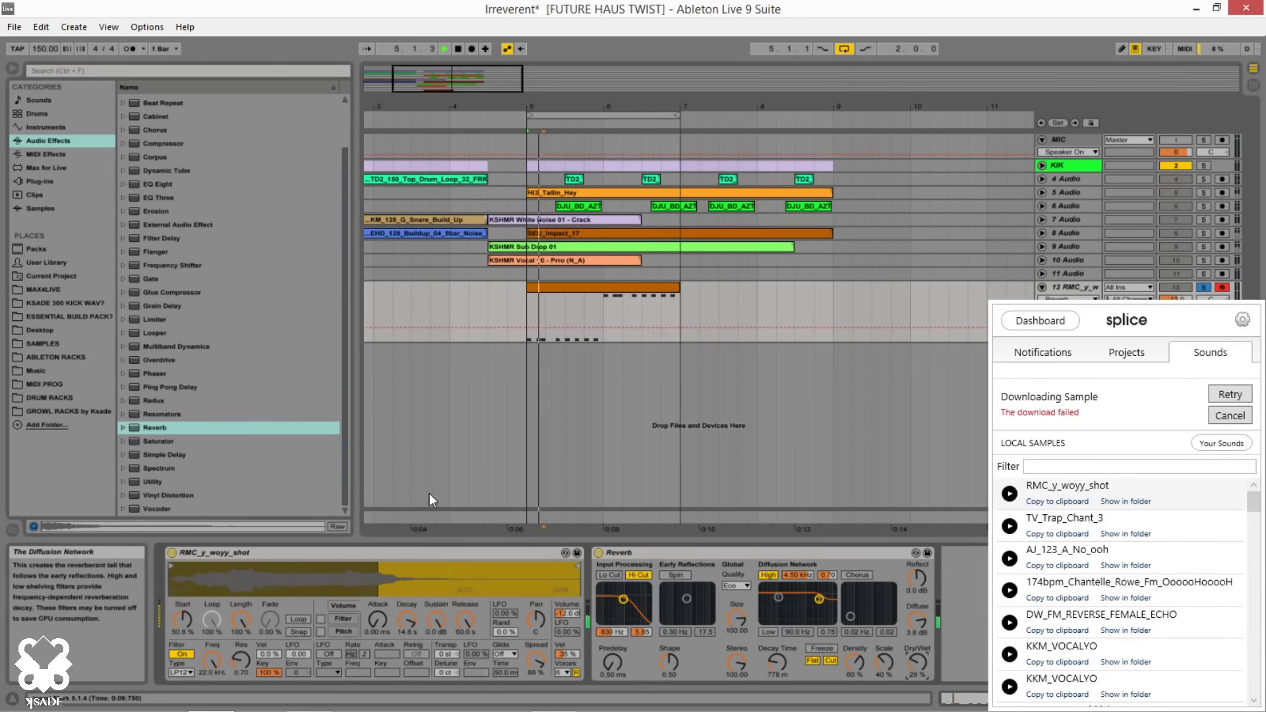
Unsolo track 12 to hear the vocal pattern in the full mix, and review the clip's notes
left_click(1204, 288)
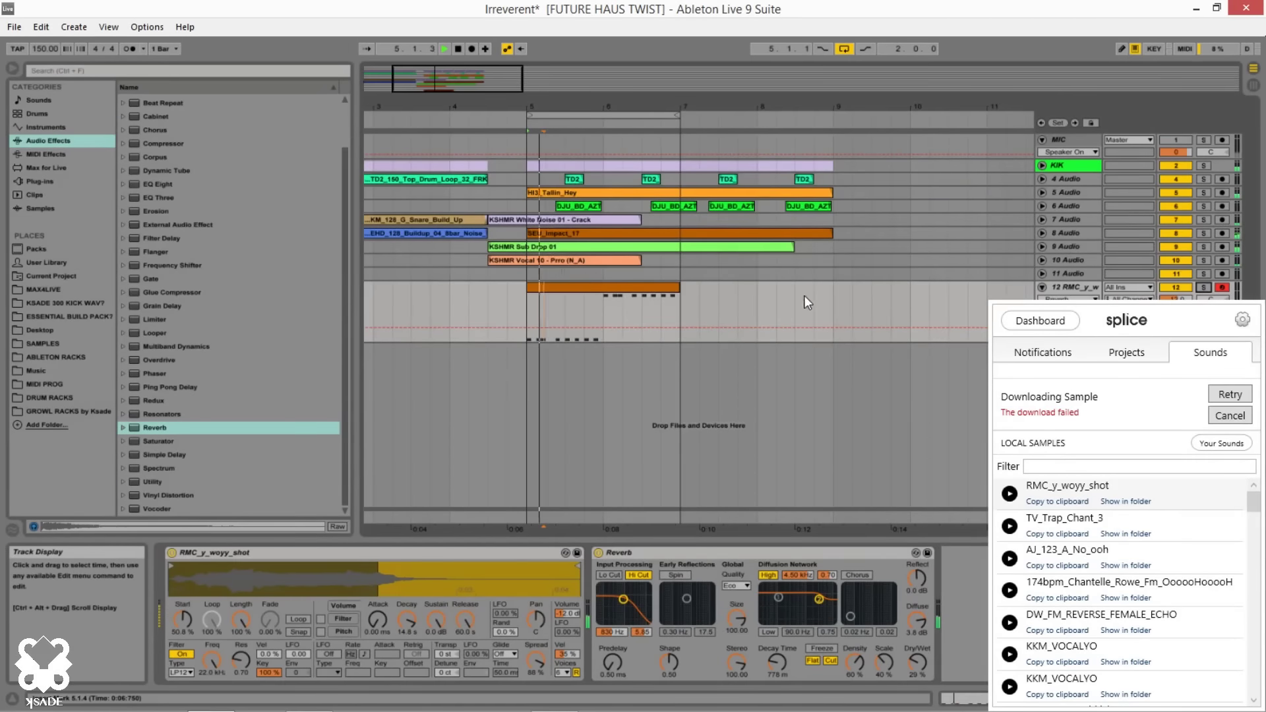
left_click(594, 286)
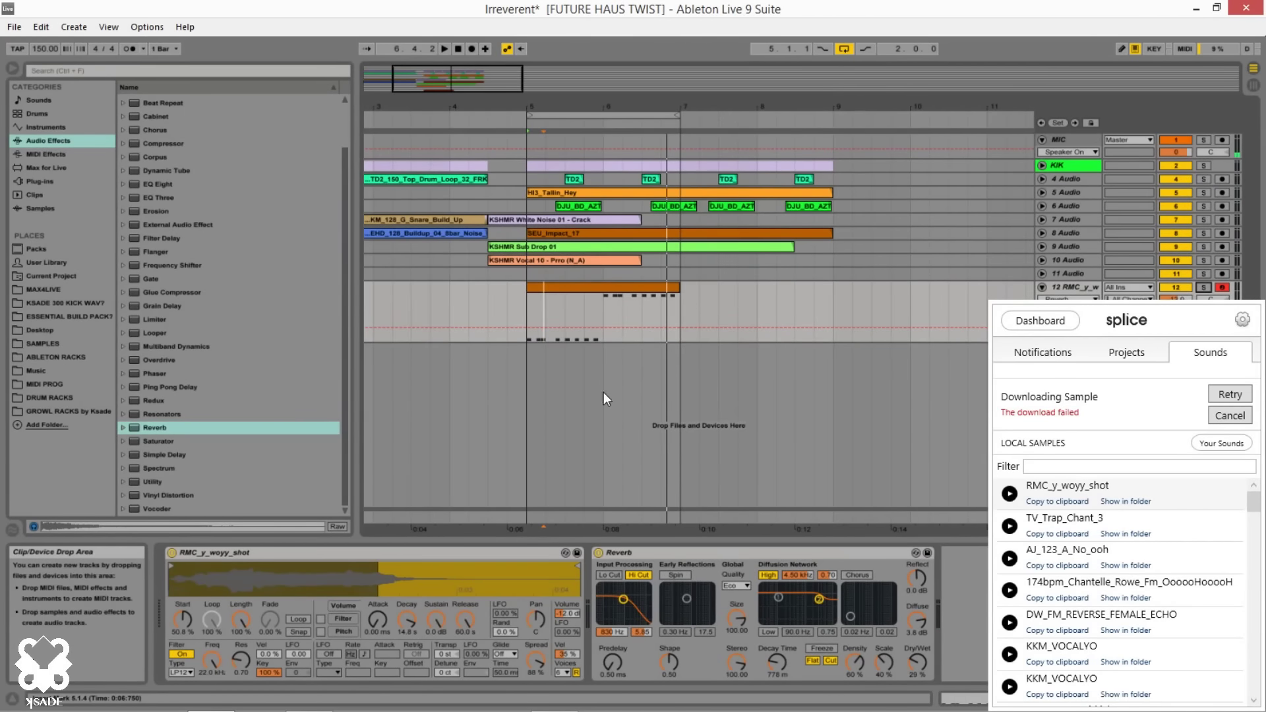
double_click(608, 285)
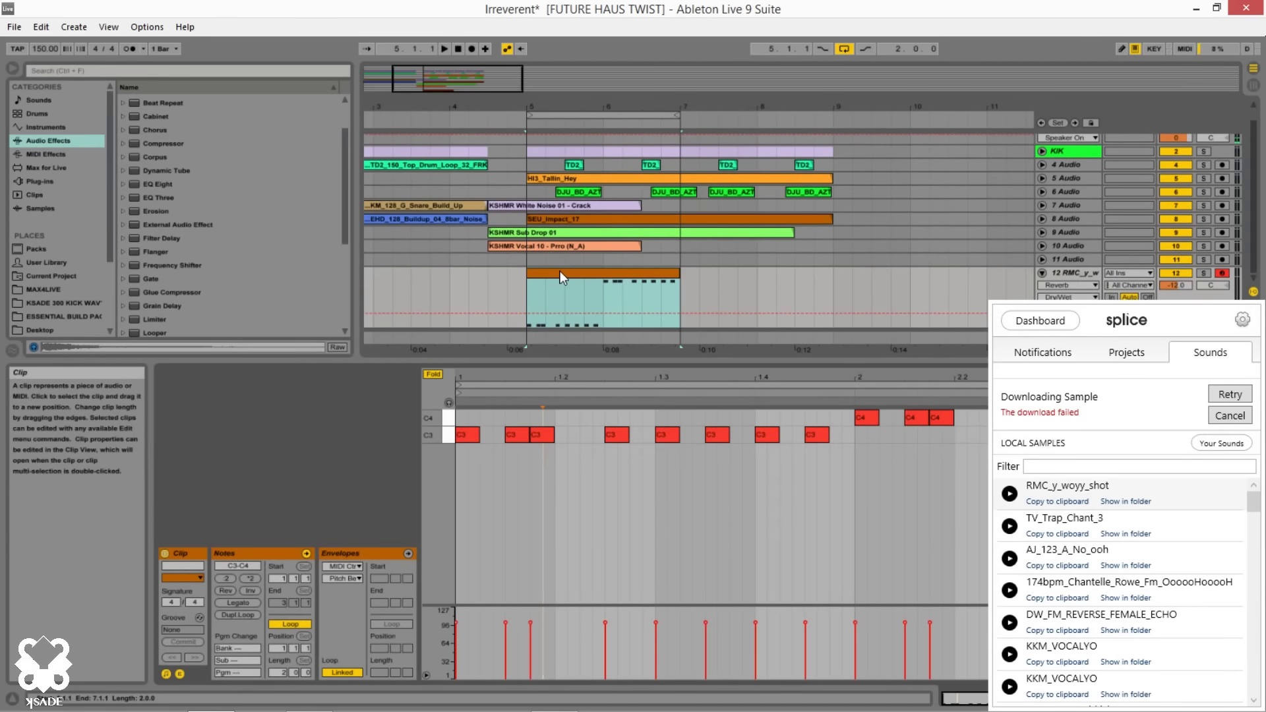
key("shift+Tab")
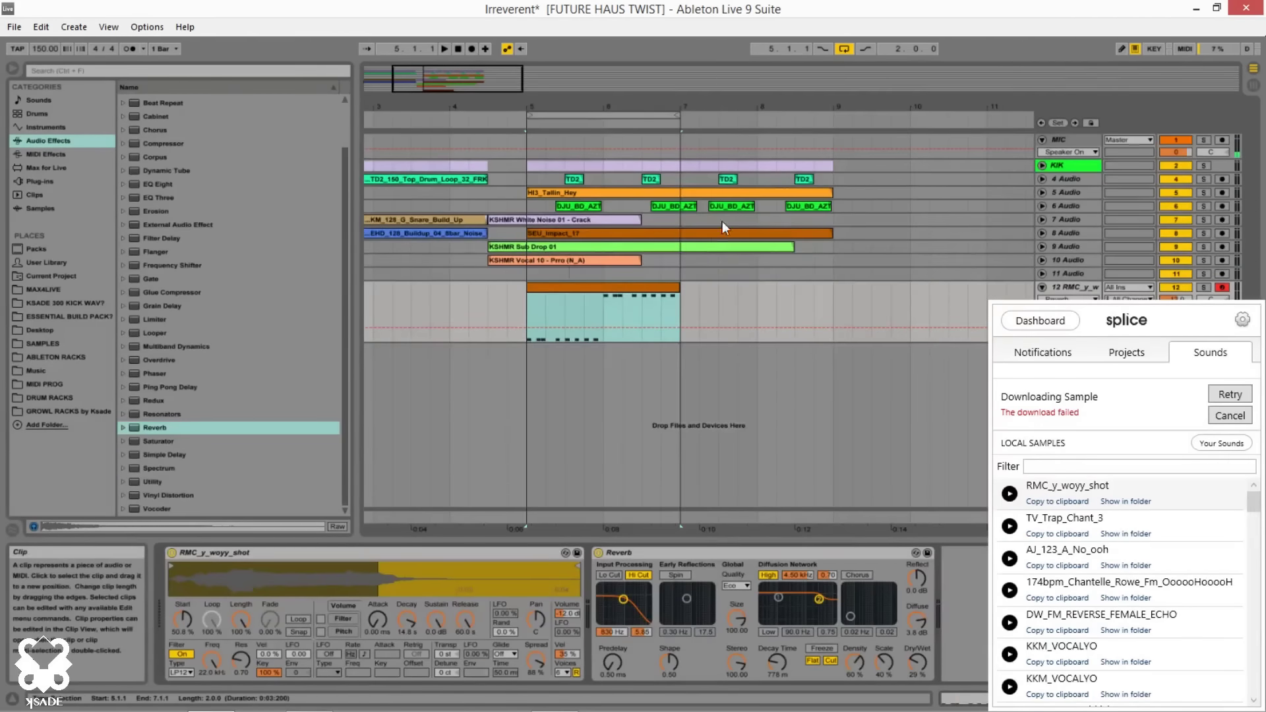
Deactivate all the DJU_BD_AZTEK clips on the 6 Audio track
left_click(578, 206)
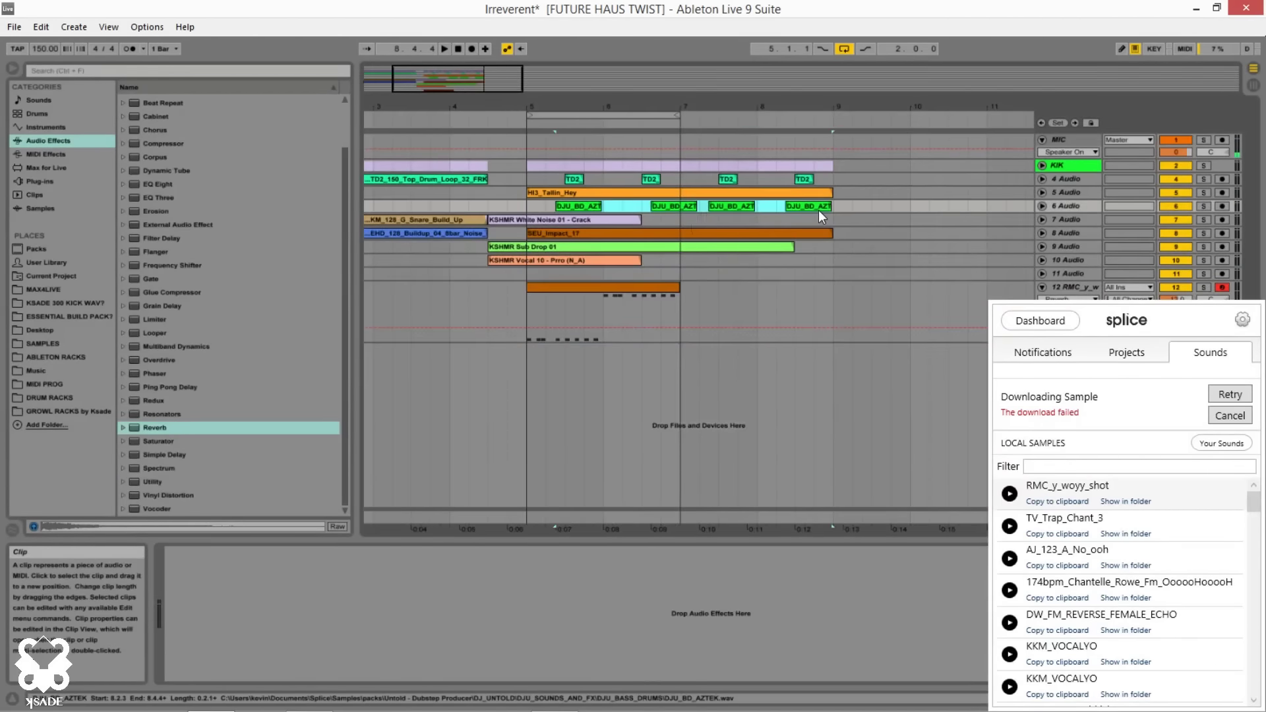
left_click(853, 334)
left_click(676, 458)
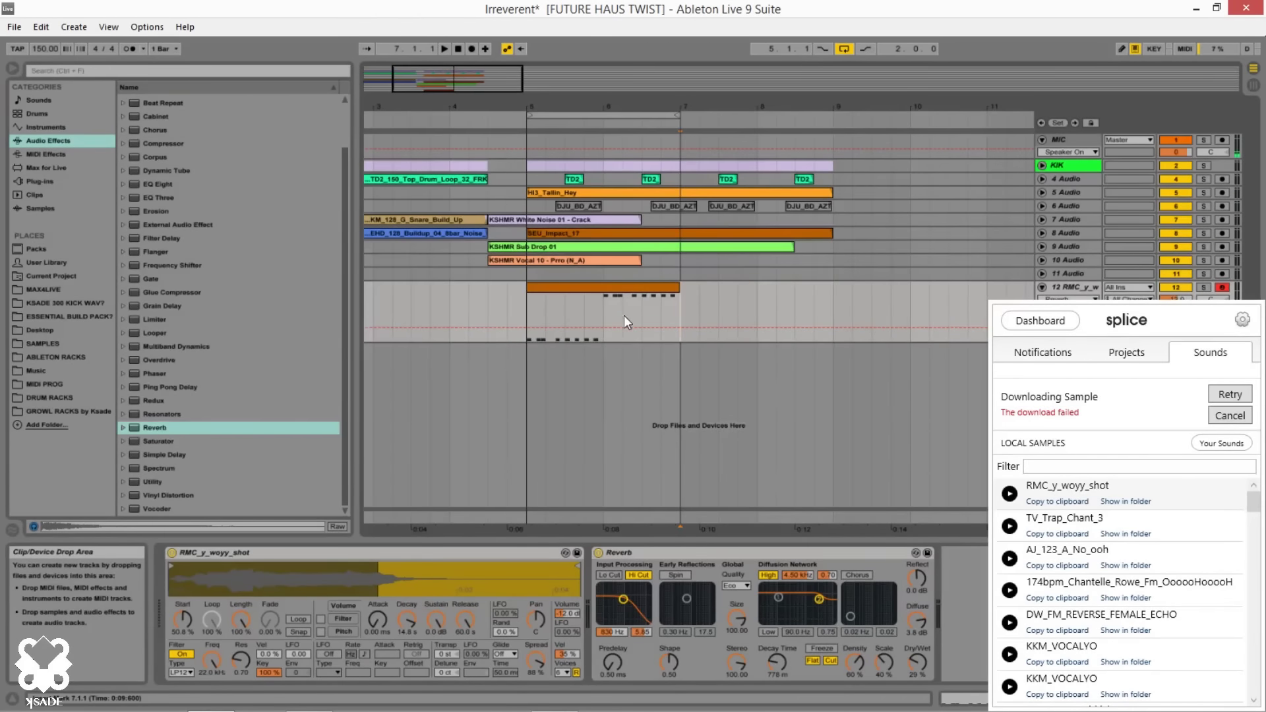
Fold and duplicate the RMC_y_woyy_shot track, and select the MIDI clip on the original track 12
left_click(1045, 288)
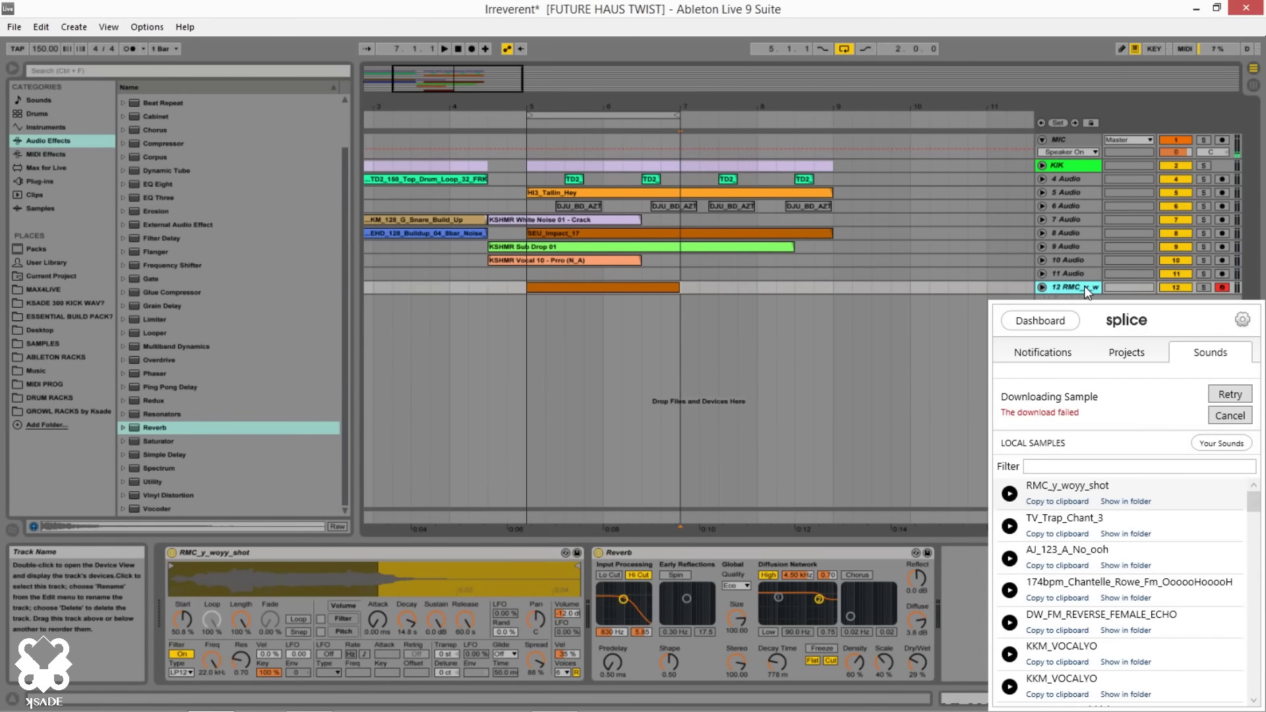
key("ctrl+d")
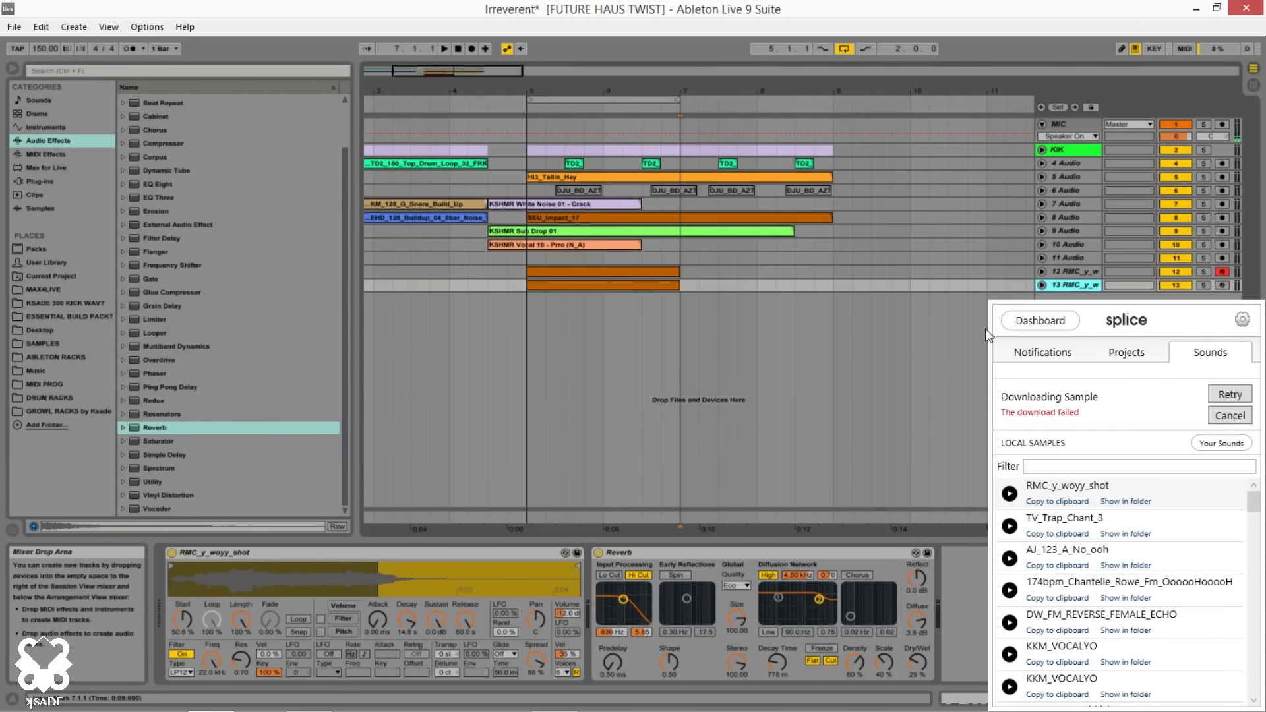
left_click(1083, 273)
right_click(1056, 270)
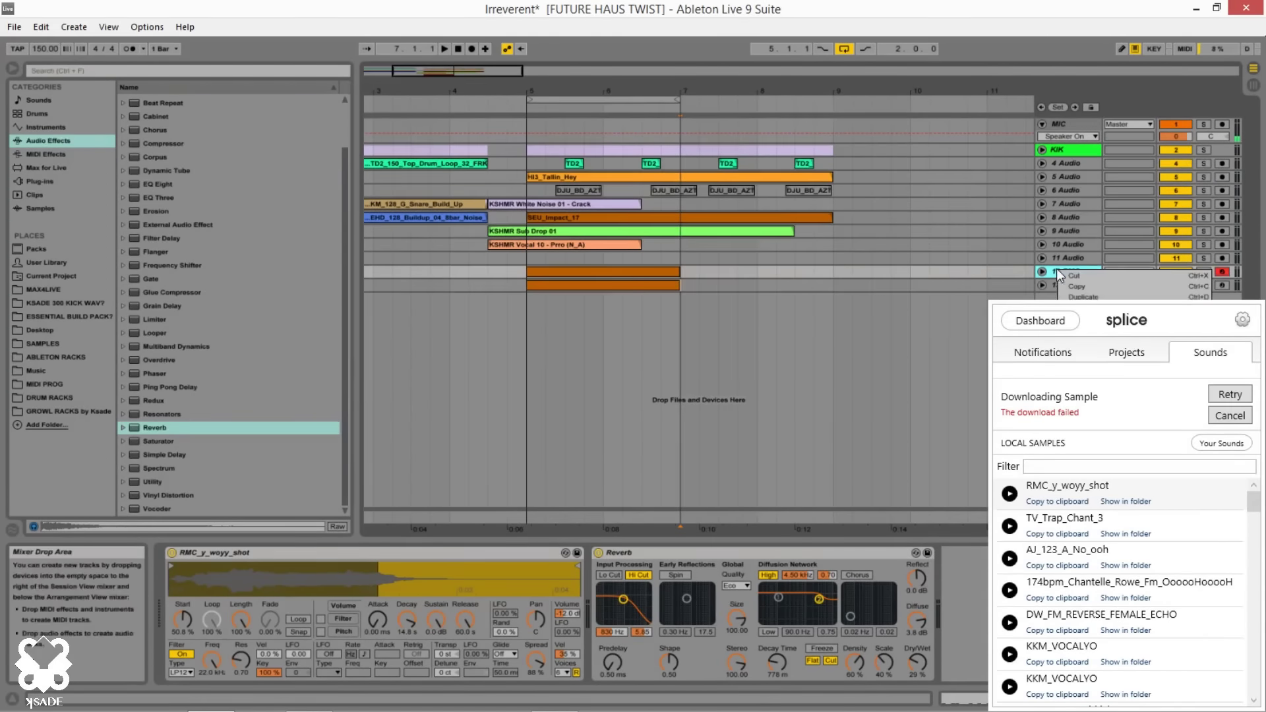
key("Escape")
left_click(623, 272)
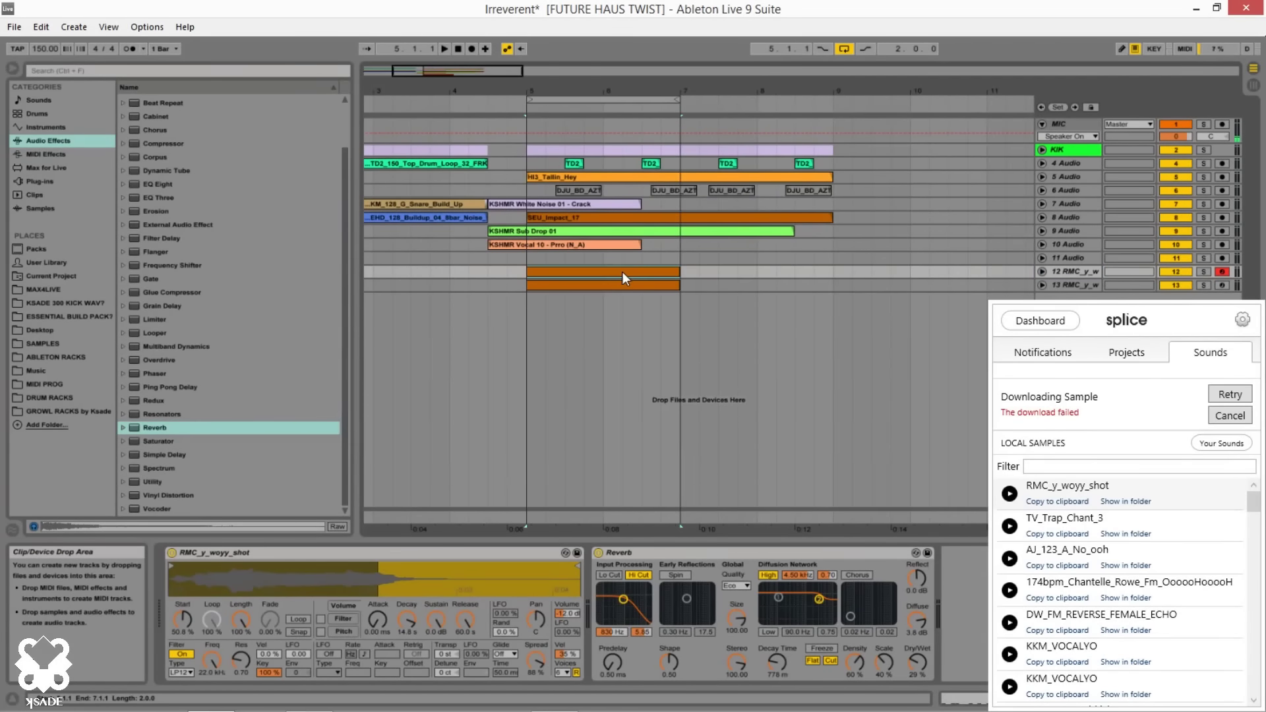
Deactivate the MIDI clip on track 12 and select the duplicated clip on track 13
key("0")
double_click(657, 287)
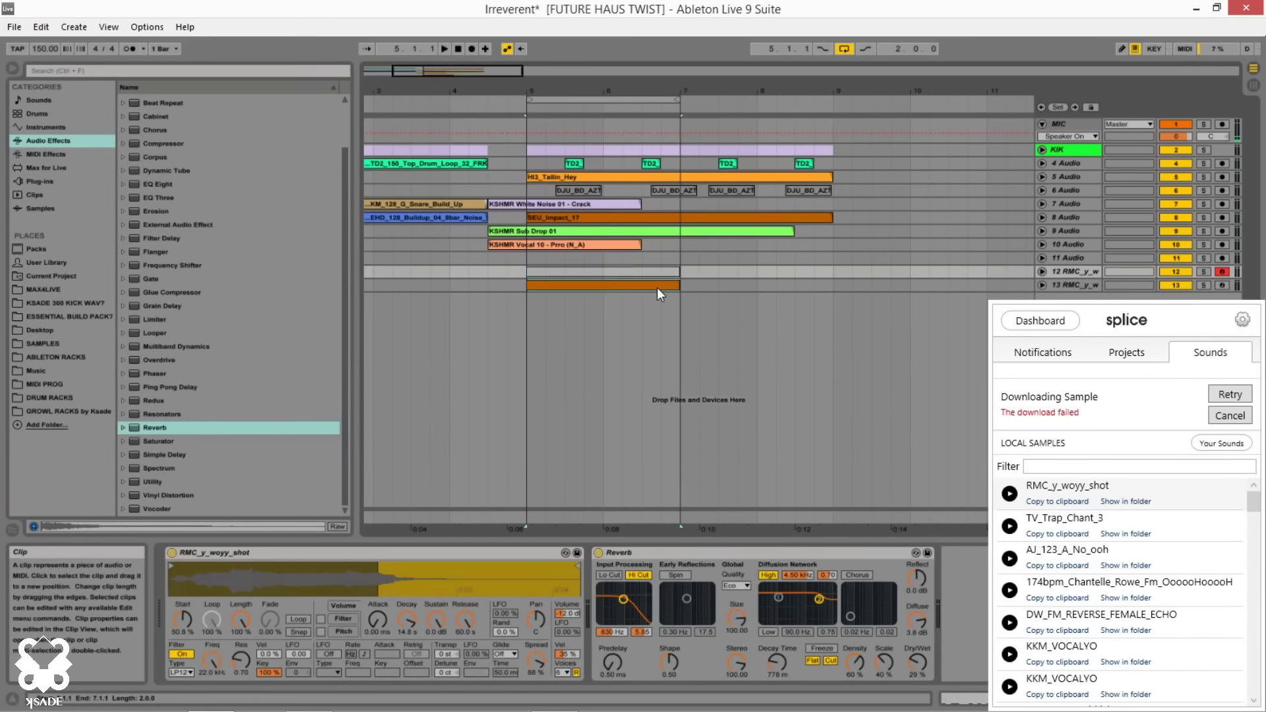
Replace the sample in track 13's Simpler with AJ_123_A_No_ooh from Splice and set its Start to 25.2 %
key("shift+Tab")
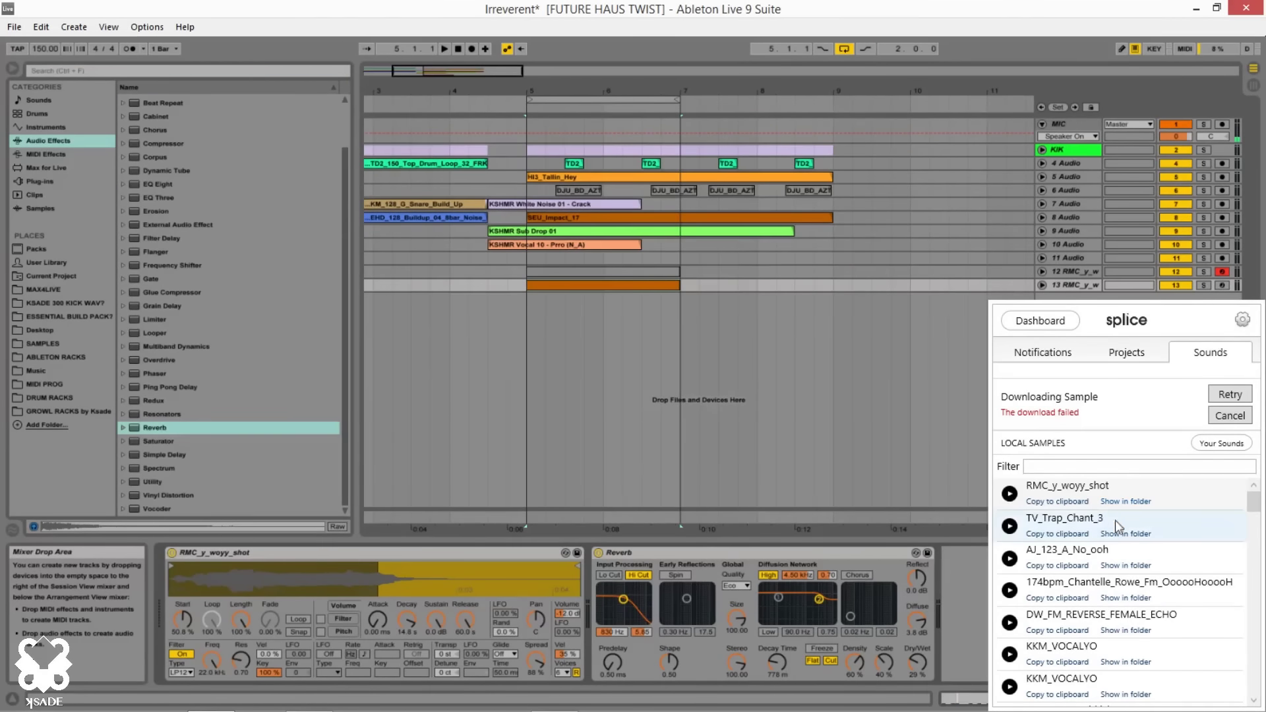
left_click_drag(1095, 561, 416, 586)
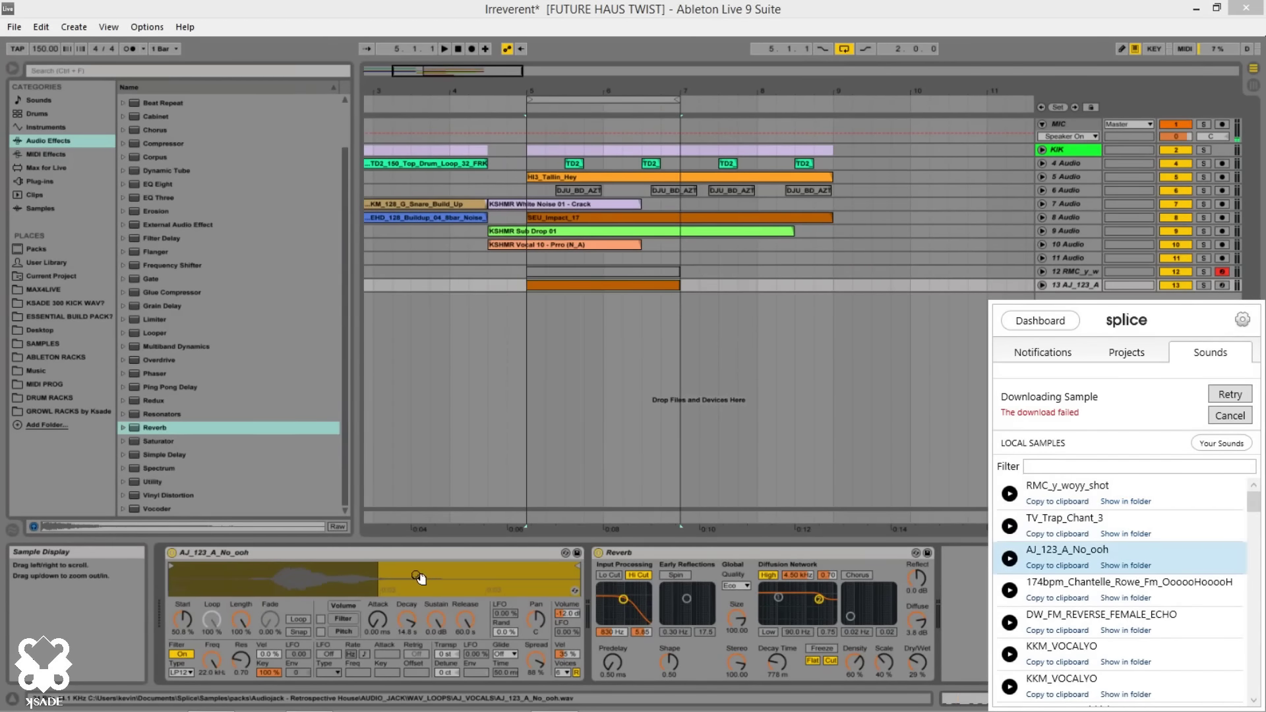
left_click_drag(185, 617, 185, 679)
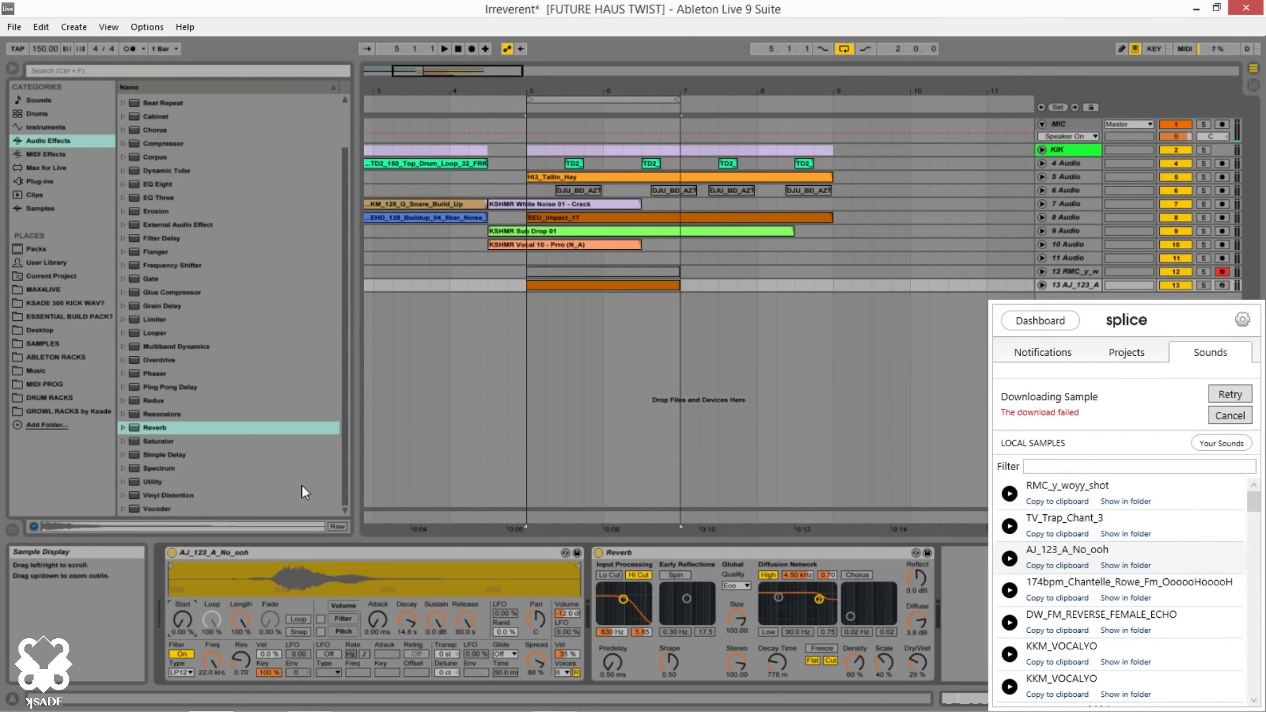
left_click_drag(184, 625, 184, 585)
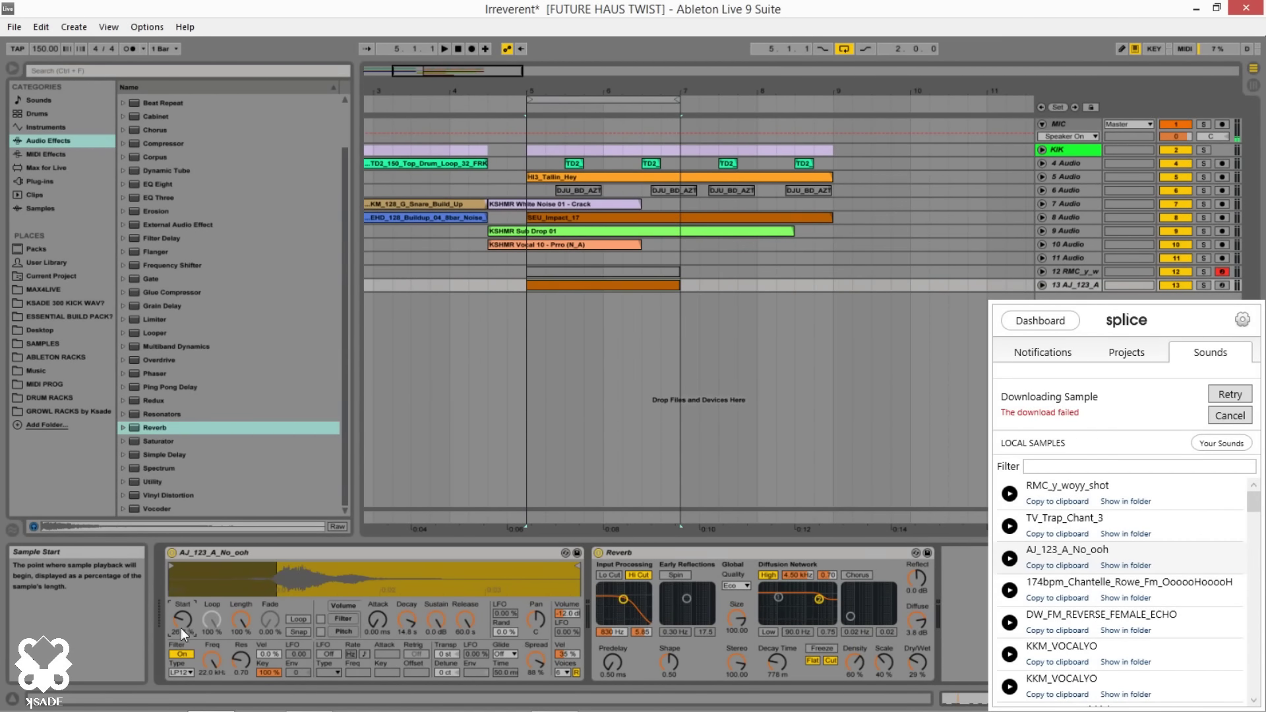
Group the Simpler into an Instrument Rack and map its Transpose parameter to Macro 1
left_click(358, 550)
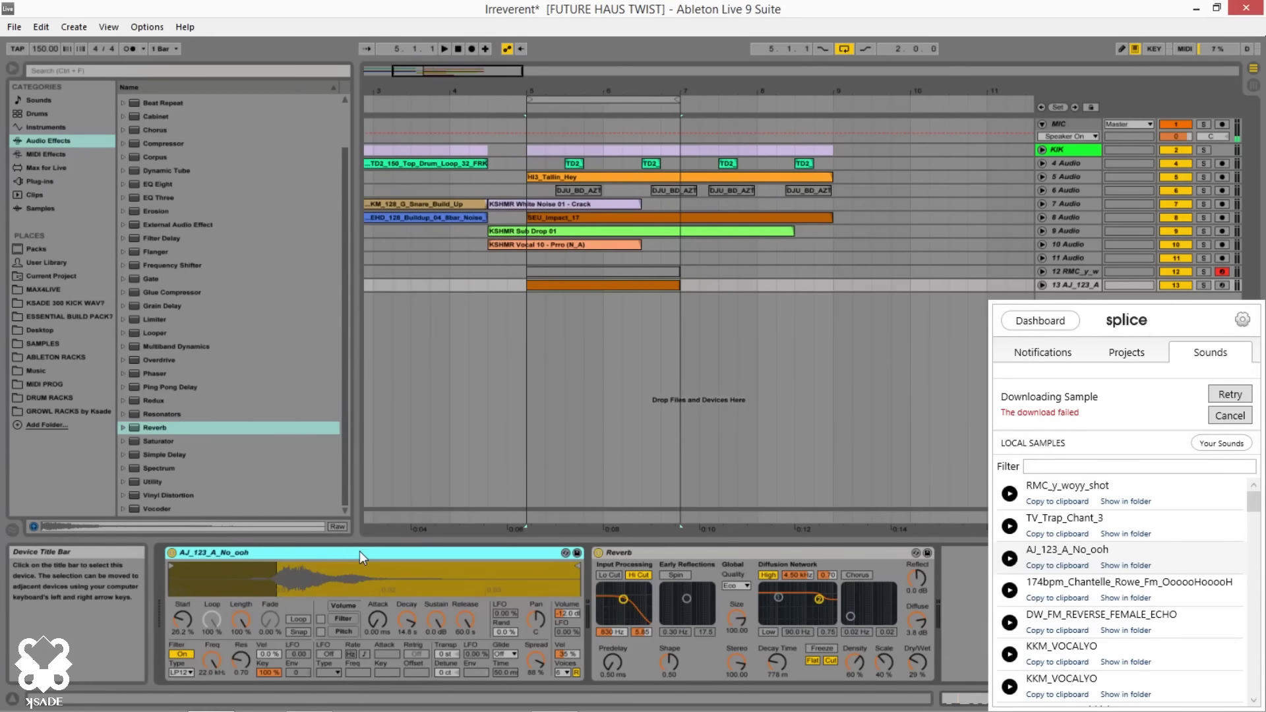
key("ctrl+g")
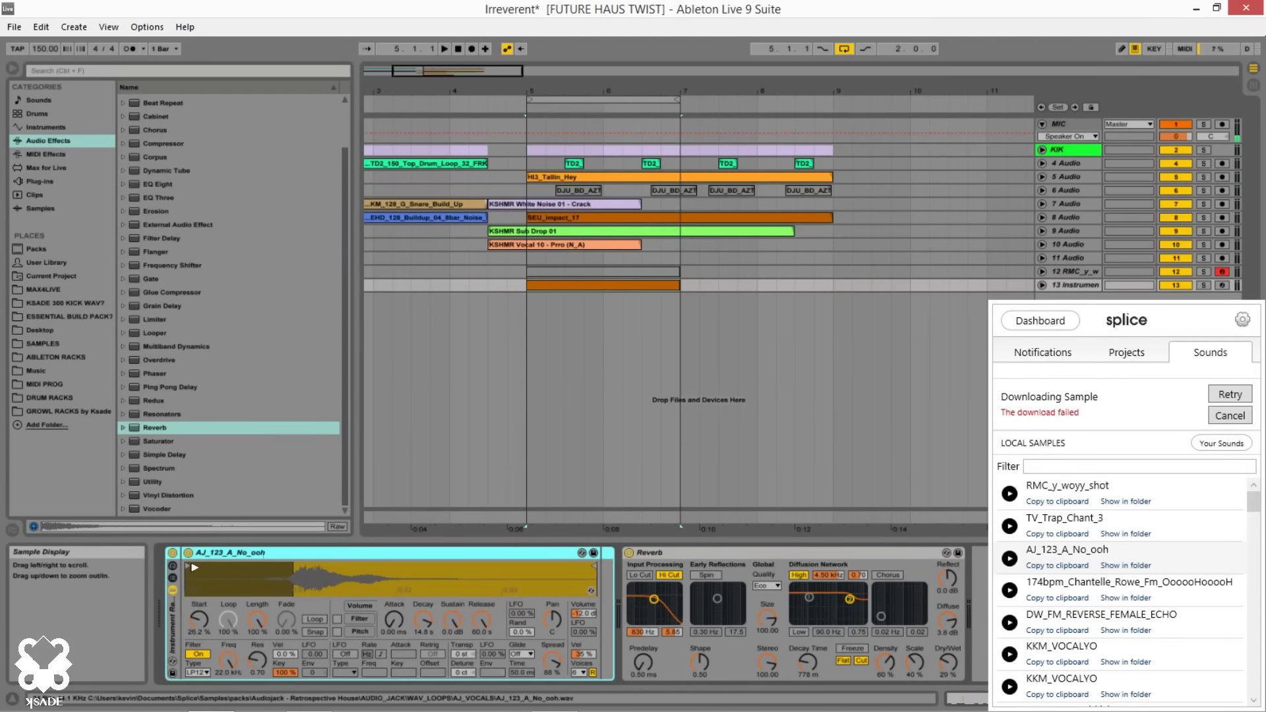
left_click(172, 566)
left_click(288, 552)
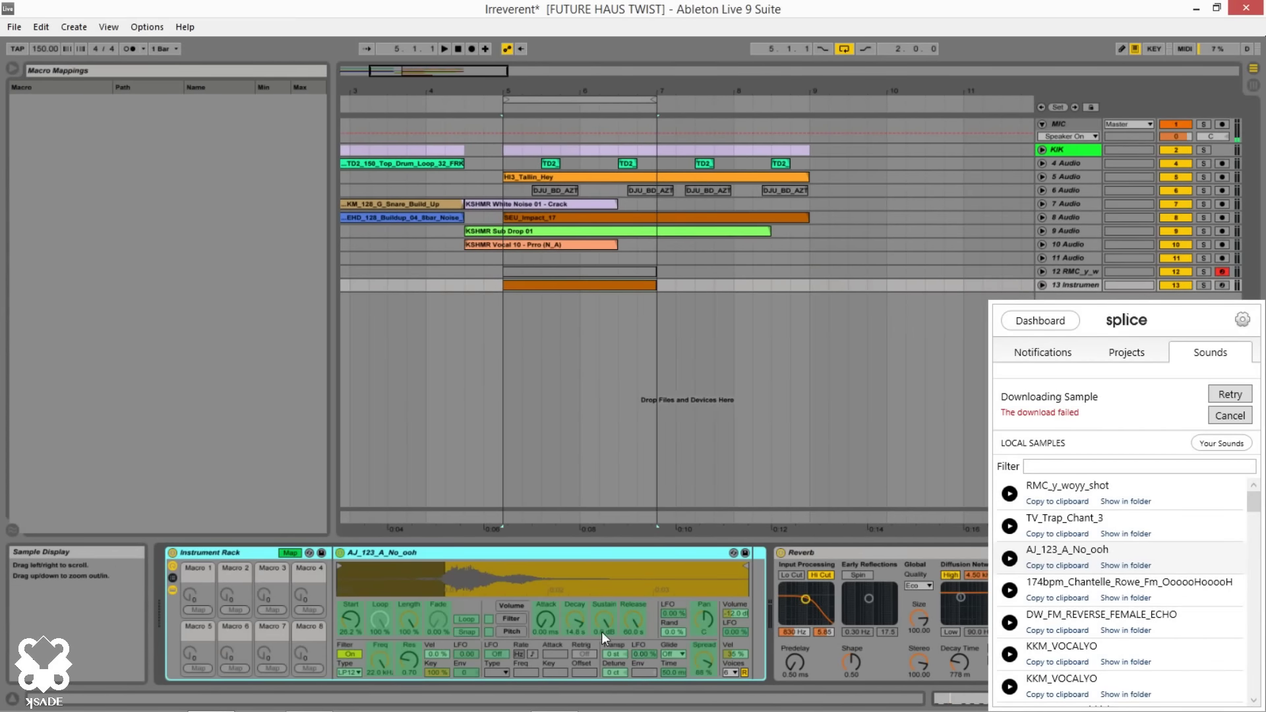
left_click(614, 654)
left_click(192, 608)
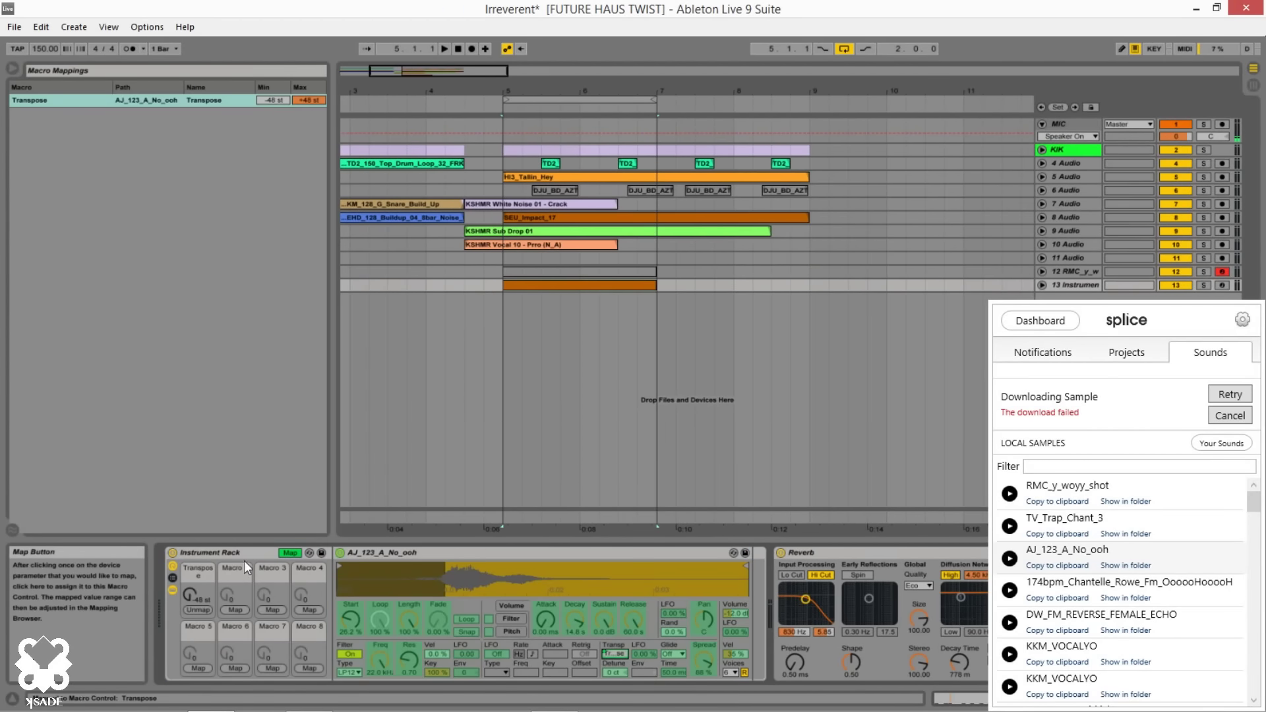
Limit the Transpose macro mapping to a range of 0 st to +12 st
left_click(289, 553)
left_click(288, 553)
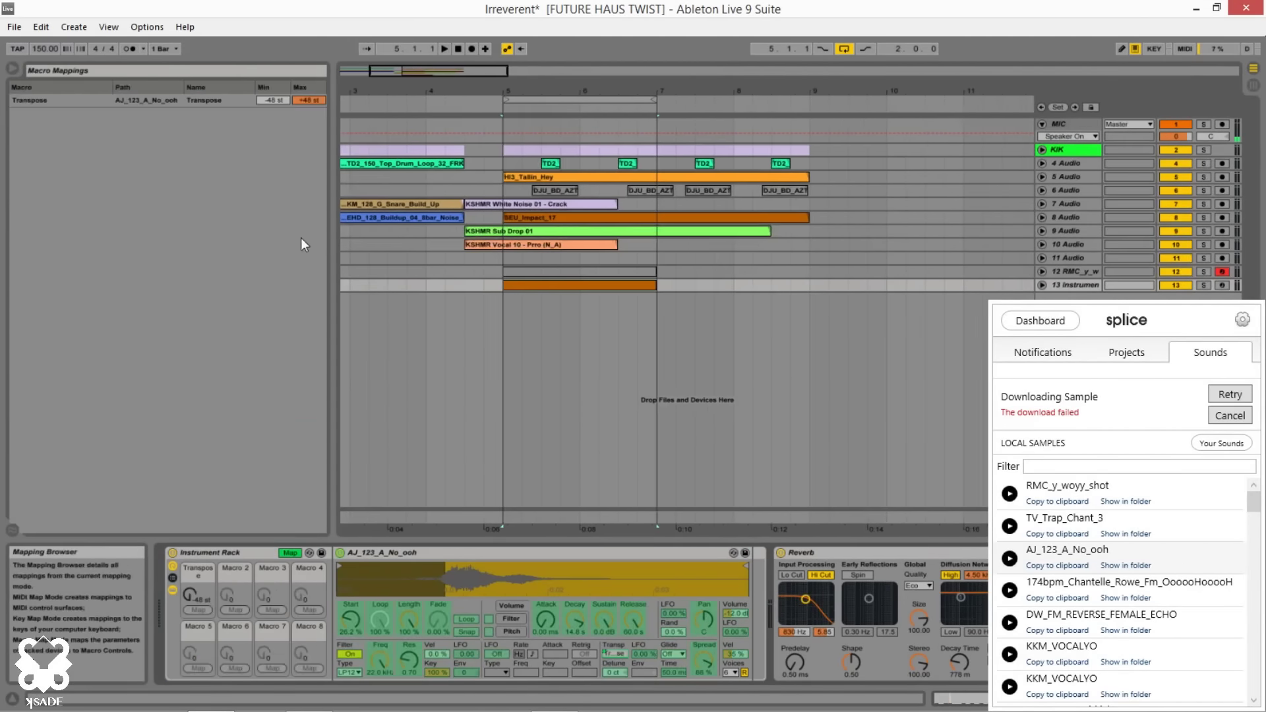
left_click(279, 102)
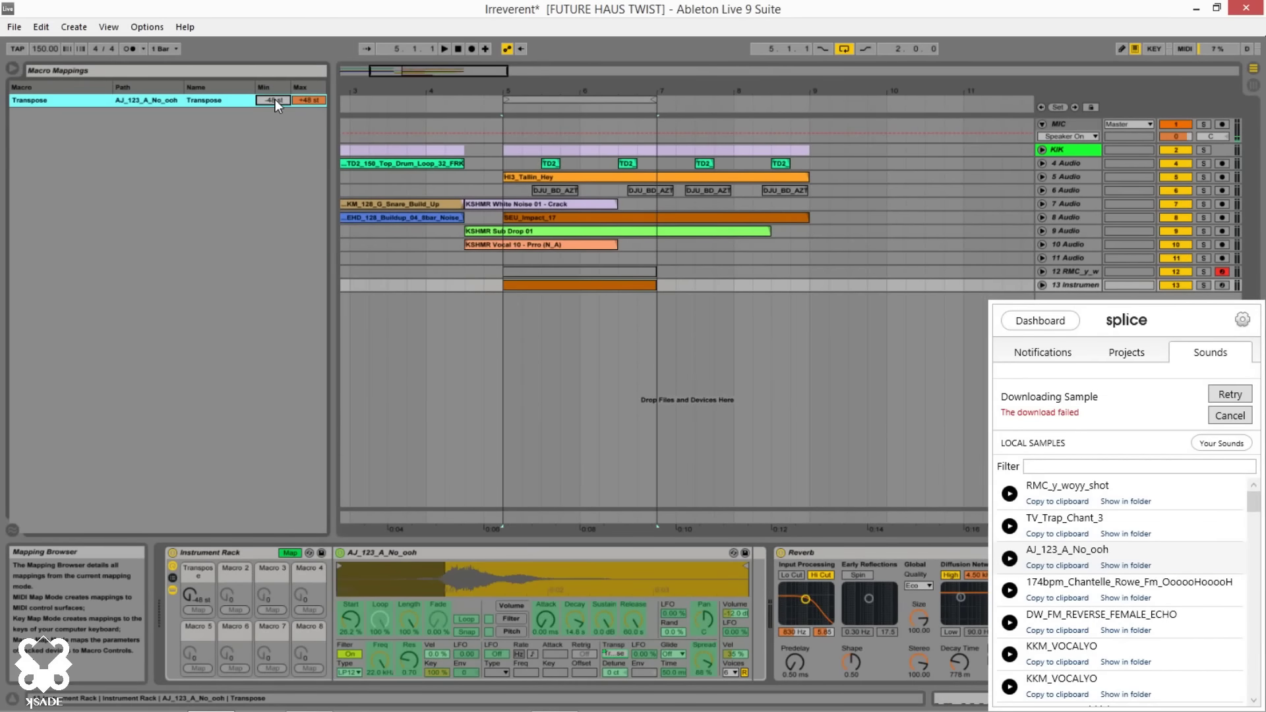
type("0")
key("Return")
left_click(318, 102)
left_click(289, 553)
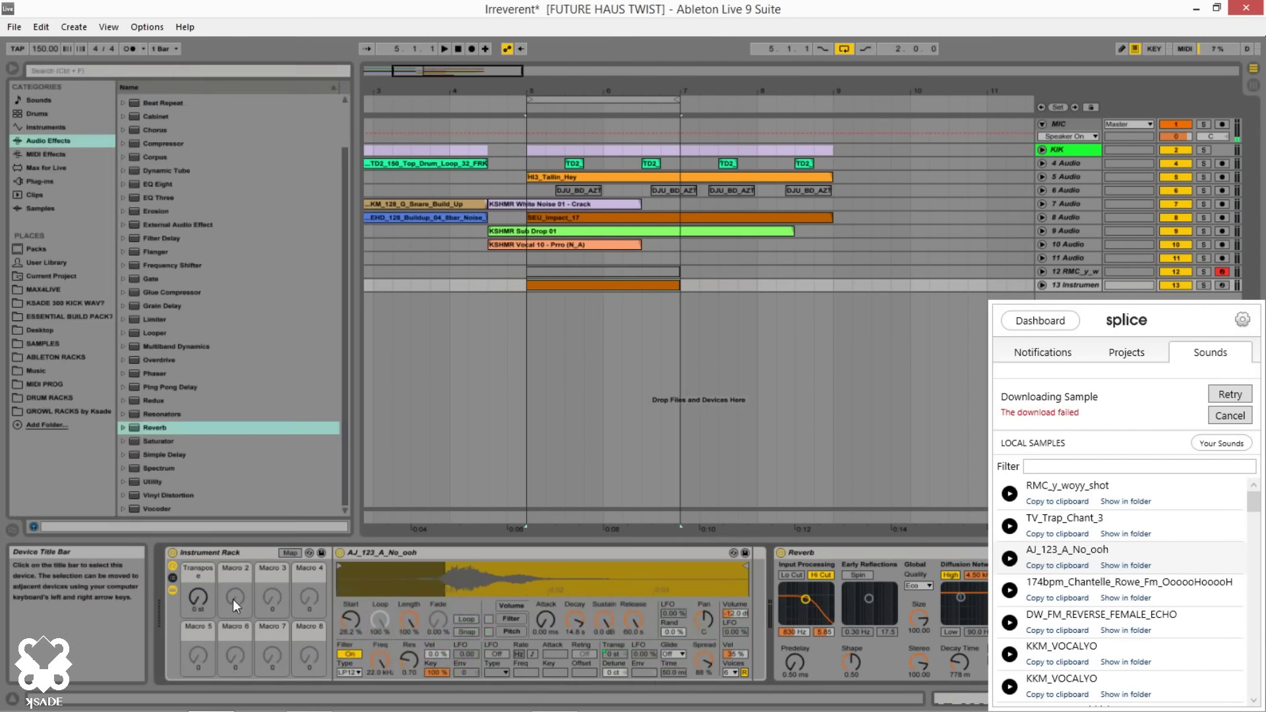
Reassign the Simpler's Transpose mapping from Macro 1 to Macro 2
left_click(291, 552)
left_click(617, 653)
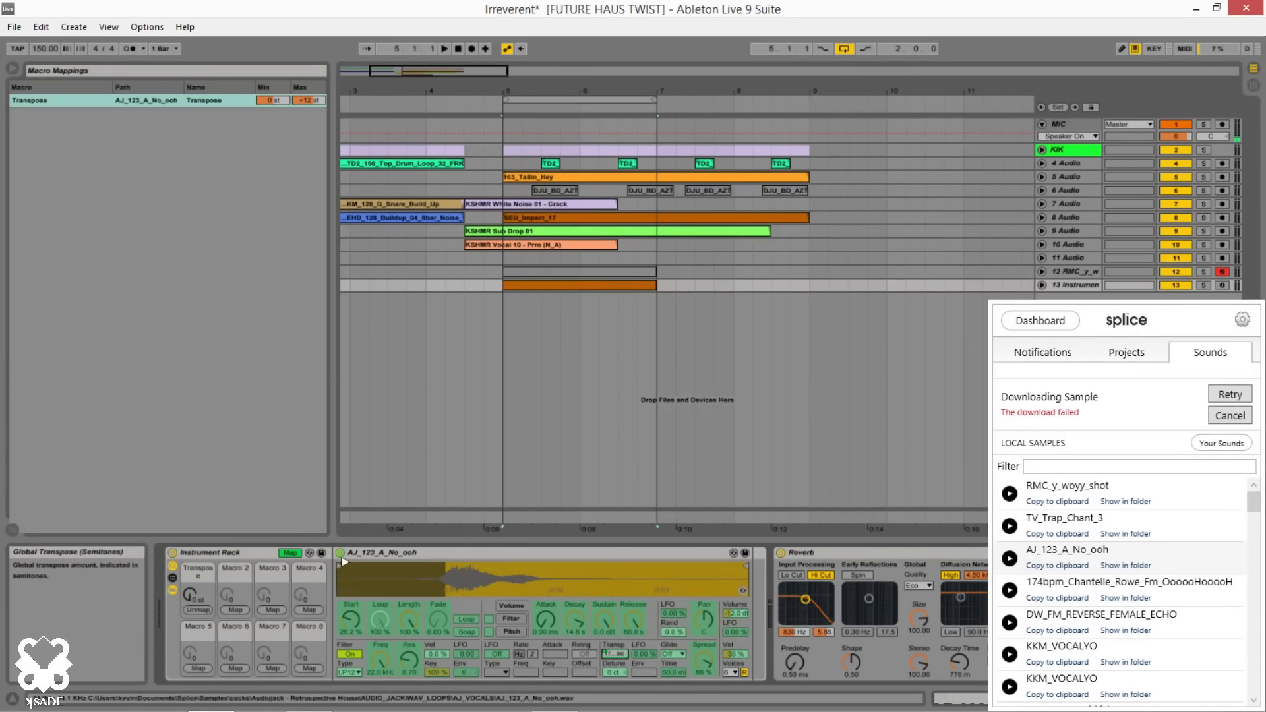
left_click(235, 610)
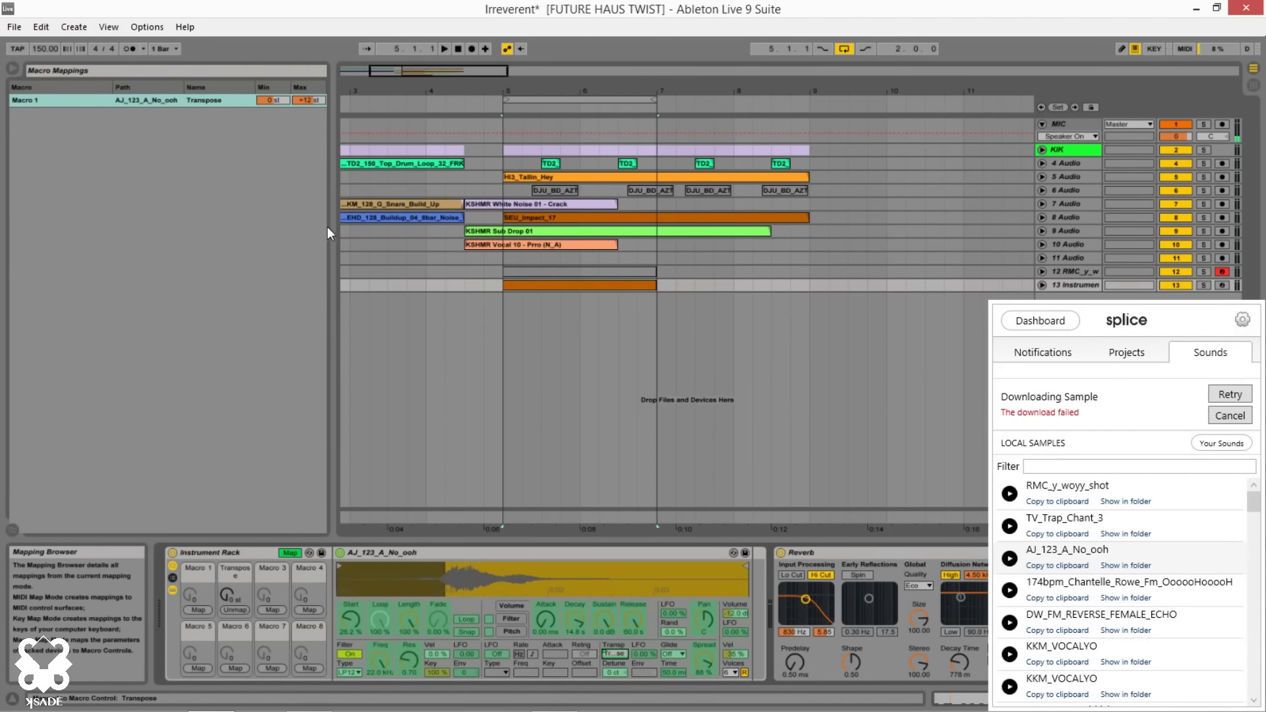
left_click(290, 553)
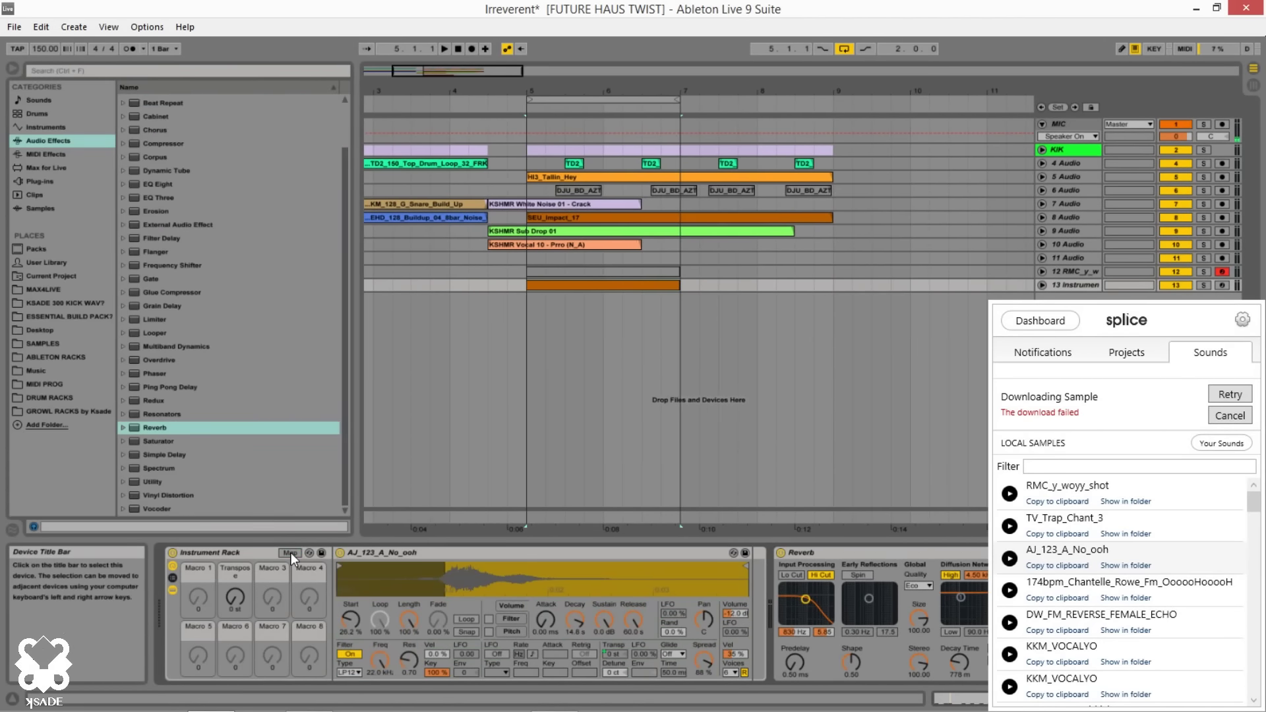
left_click(290, 552)
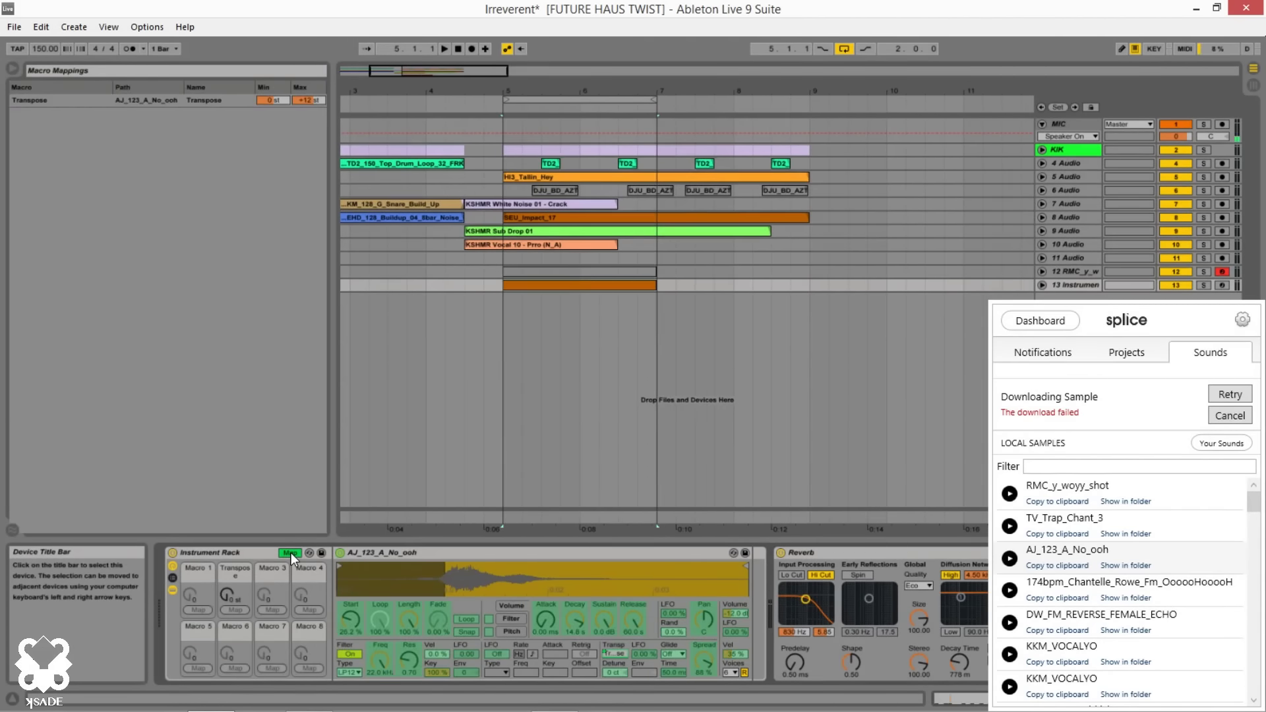
left_click(291, 553)
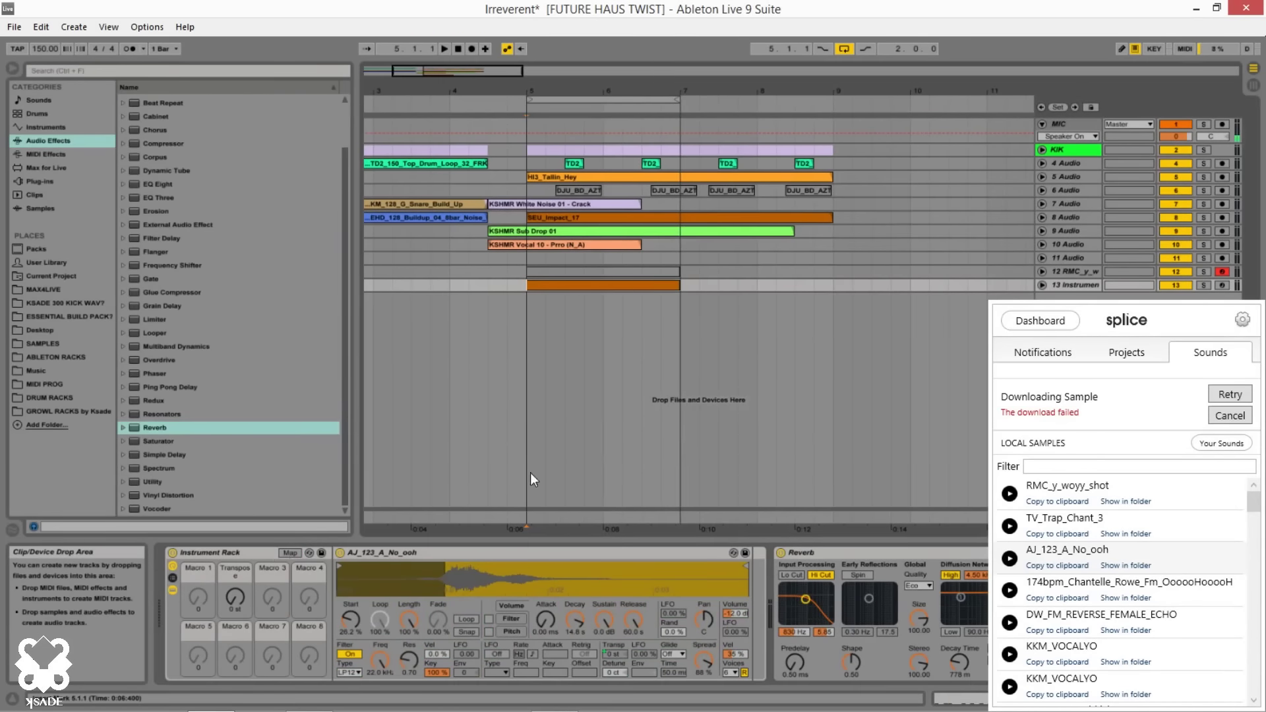
Insert a Pitch MIDI effect before the Simpler inside the Instrument Rack
left_click(495, 561)
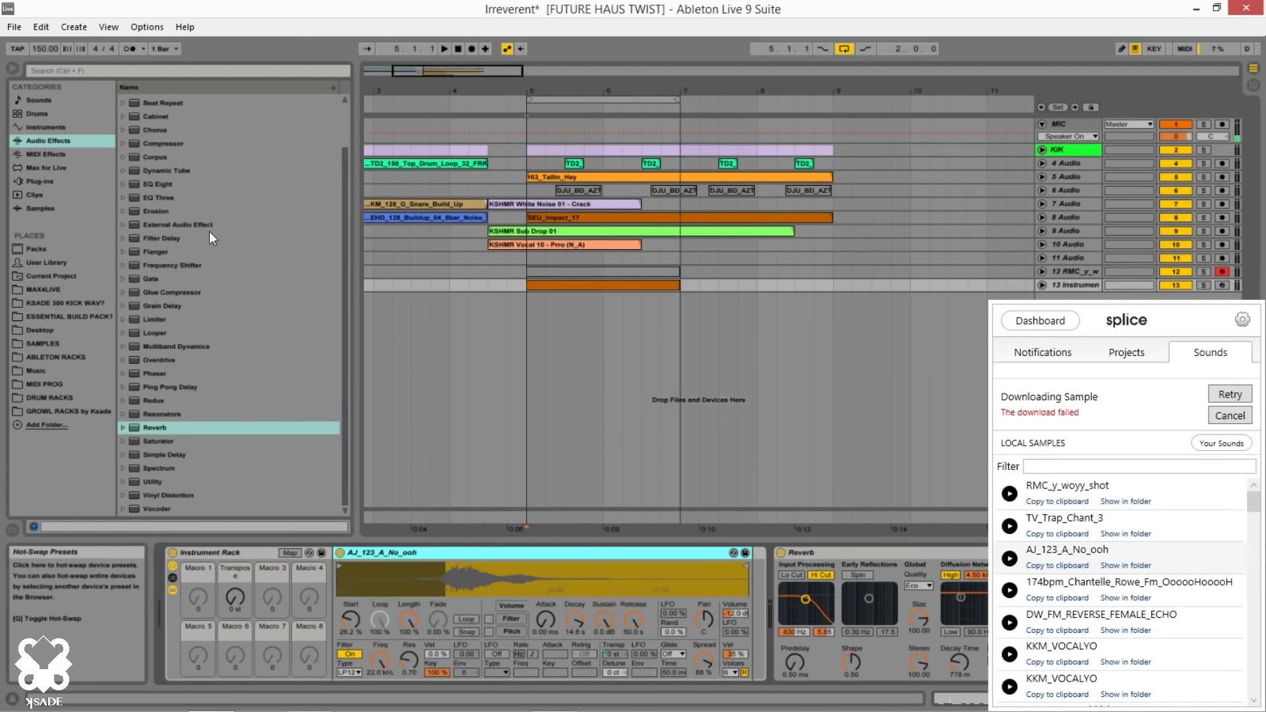
left_click(52, 128)
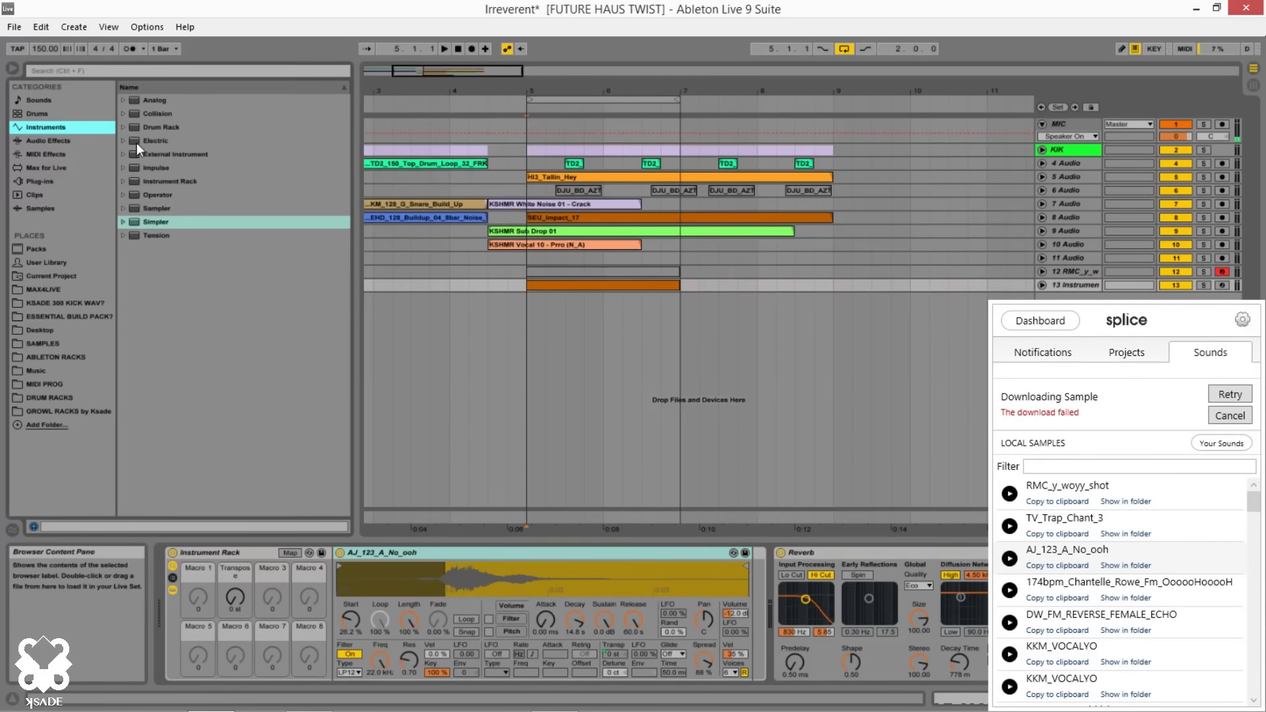
left_click(53, 155)
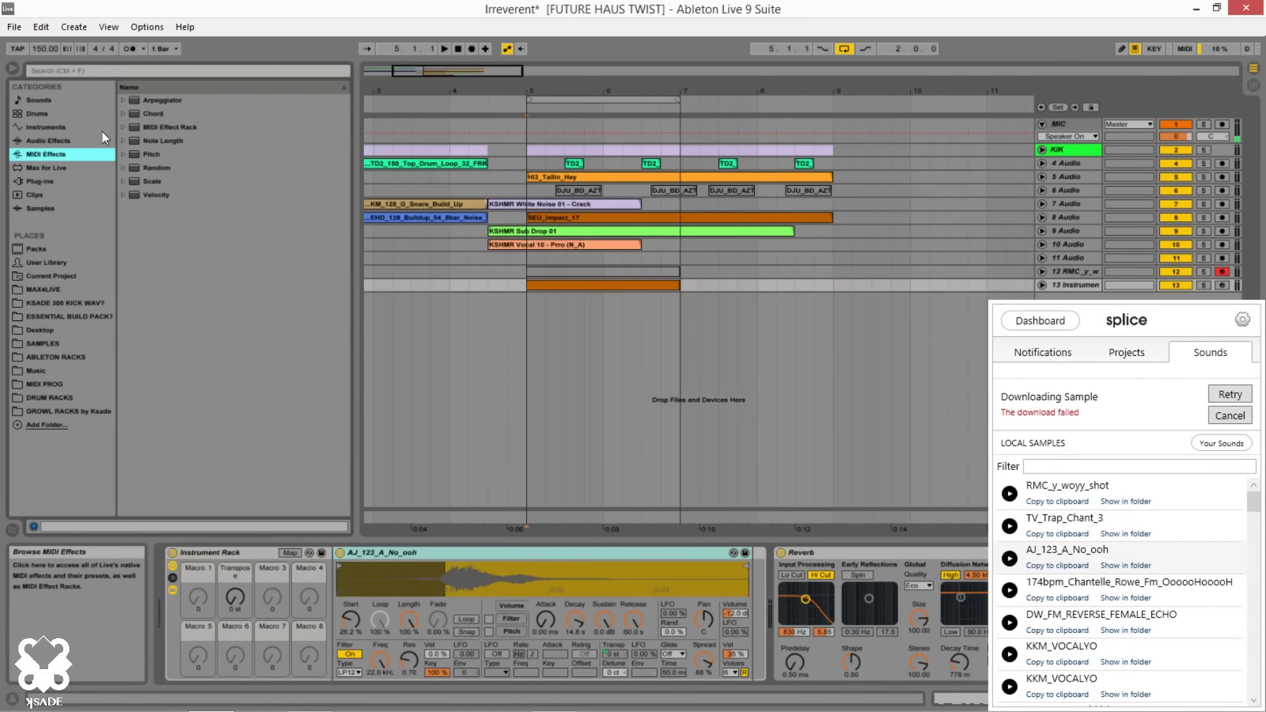
left_click(153, 154)
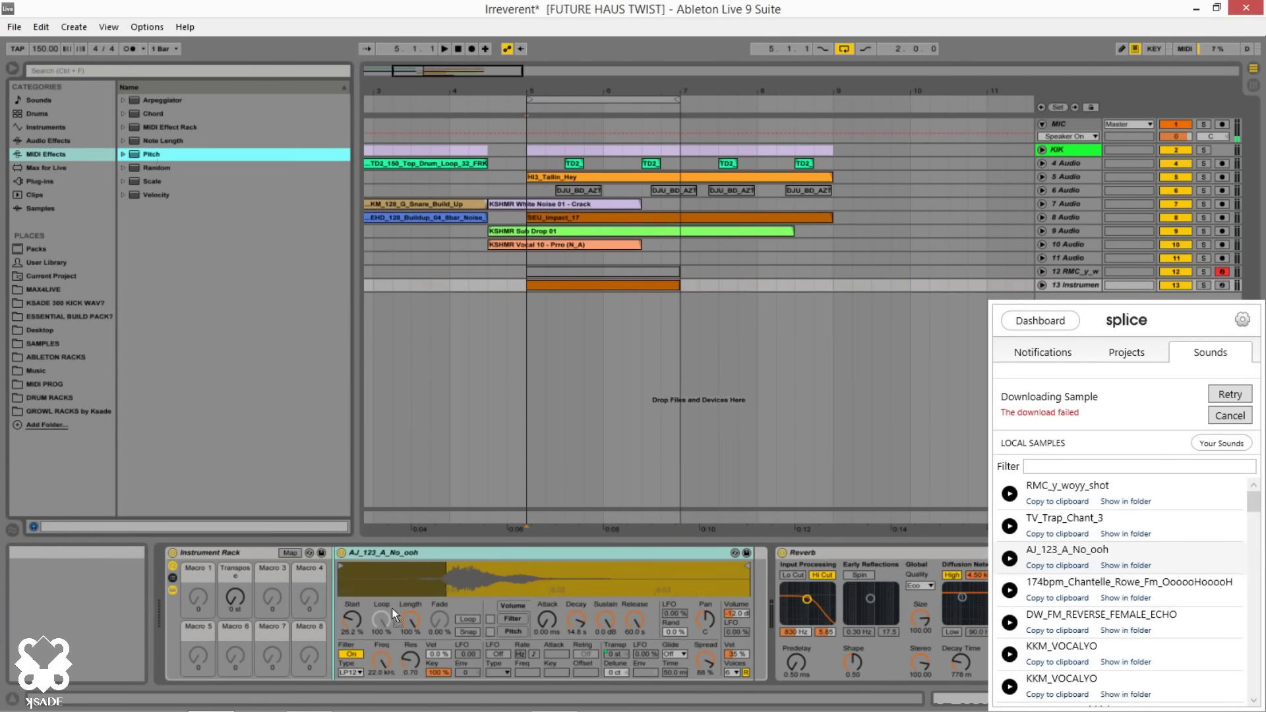
left_click_drag(392, 608, 335, 600)
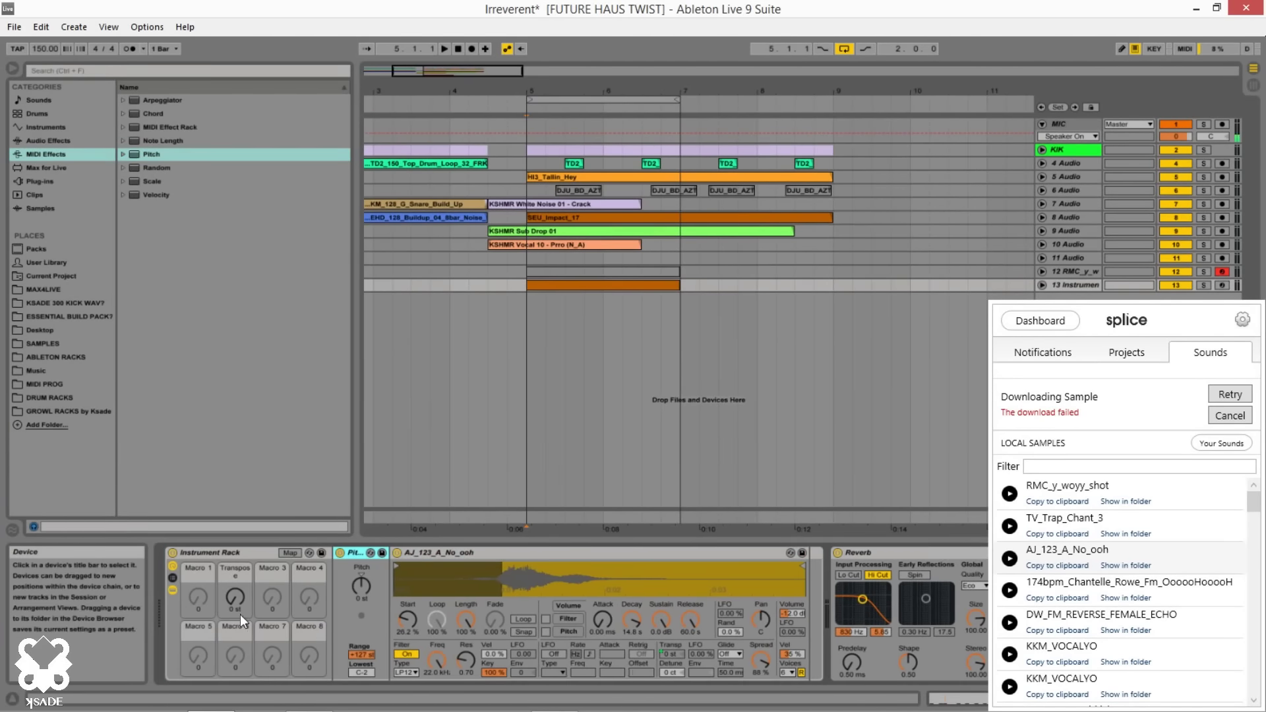
Check the Transpose macro's movement and map the Pitch effect's Pitch parameter to Macro 1
left_click_drag(236, 601, 238, 574)
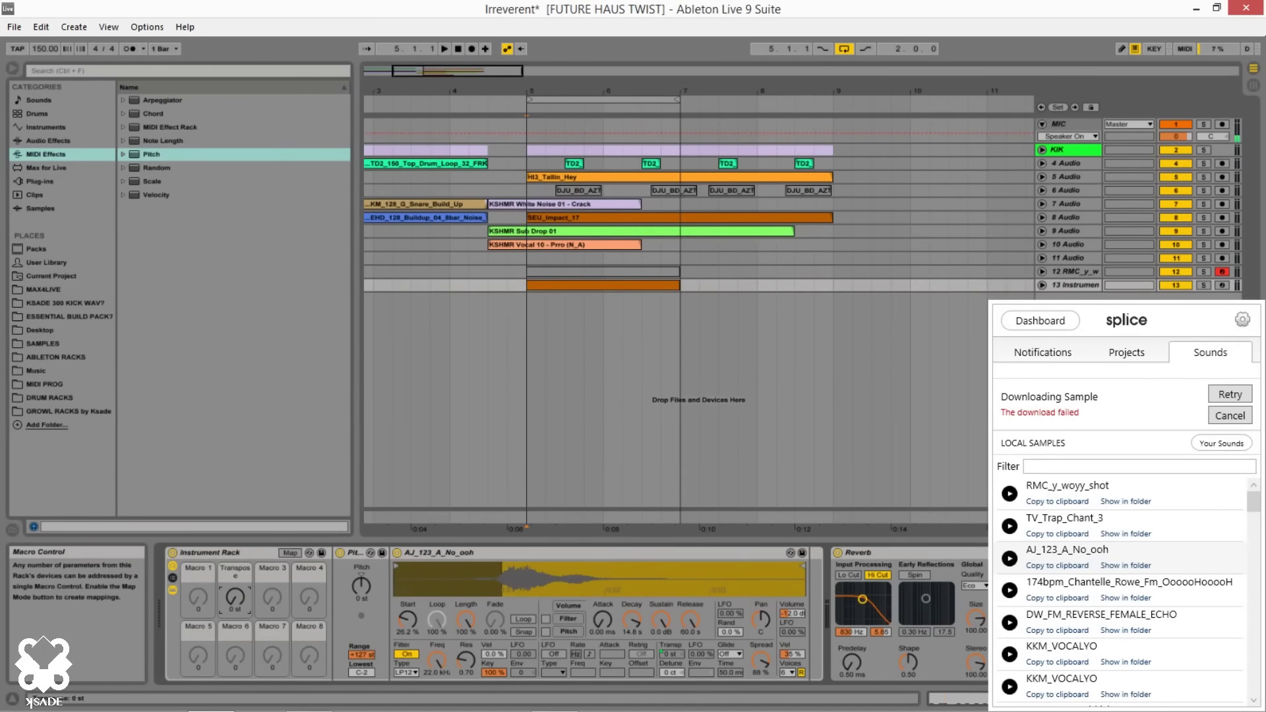
left_click(346, 552)
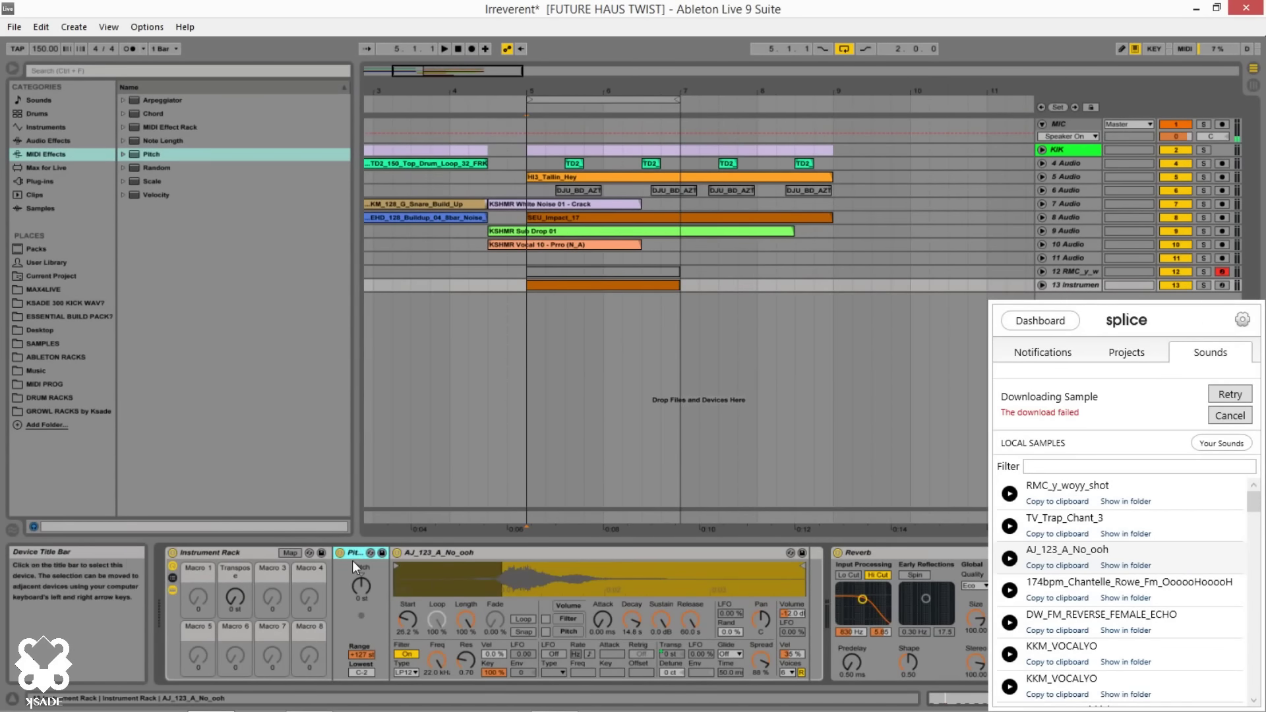
left_click(290, 552)
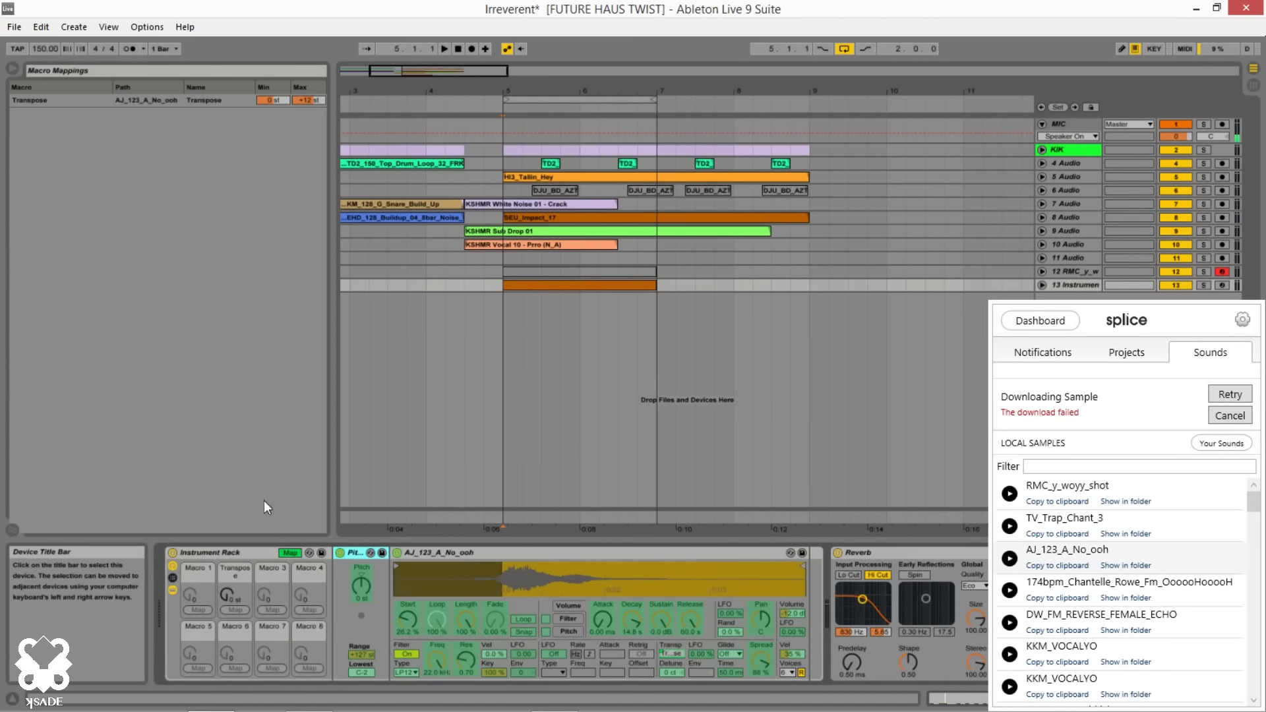
left_click(197, 609)
left_click(288, 553)
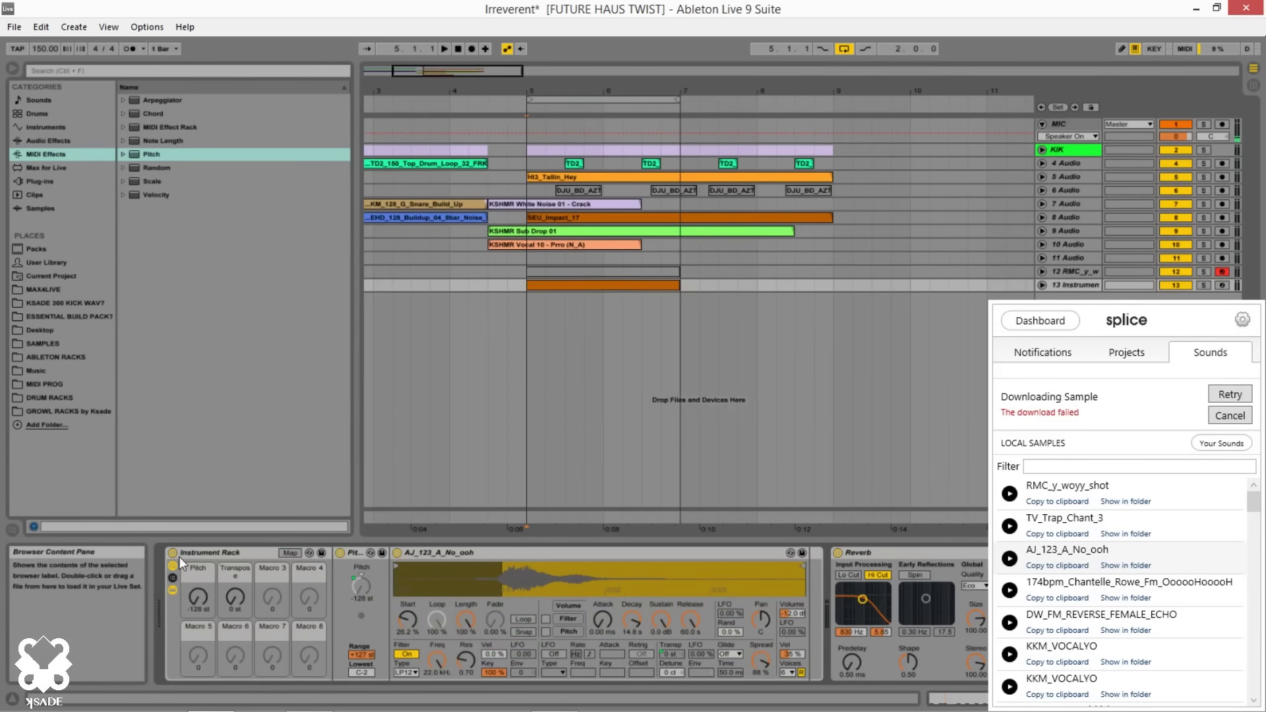
Limit the Pitch macro mapping to a range of -12 st to 0 st
left_click(290, 553)
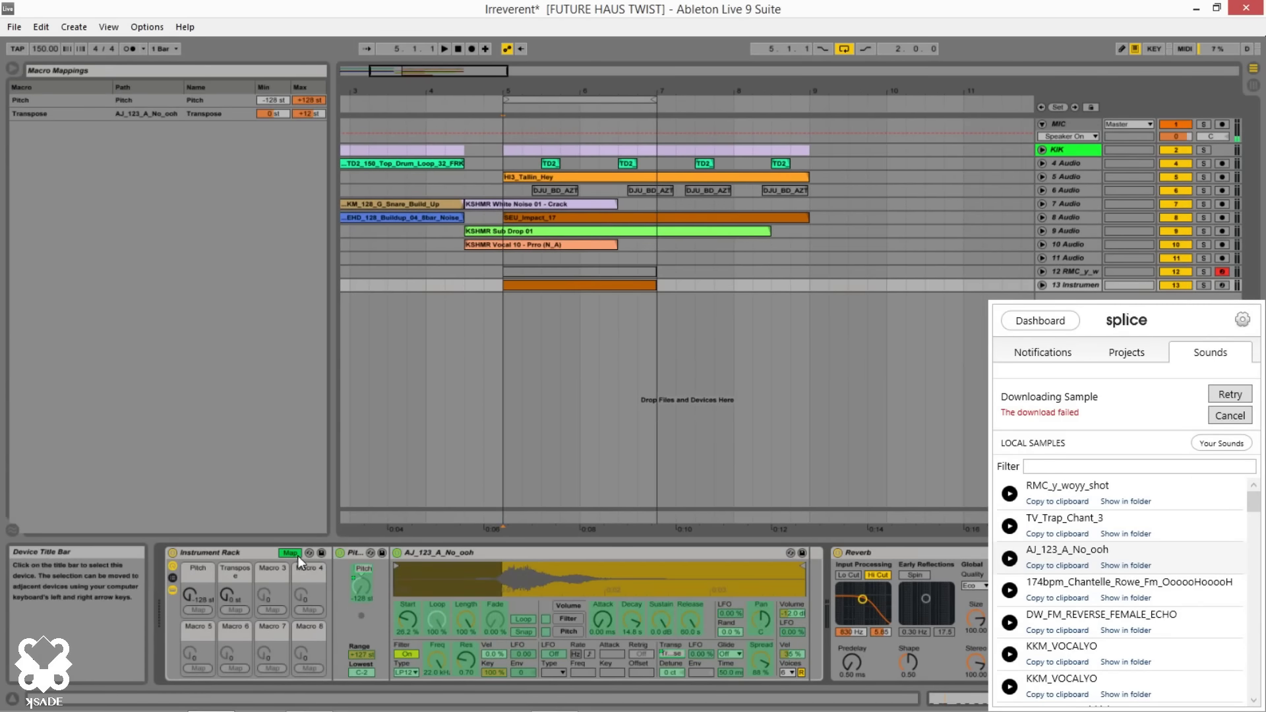
left_click(273, 102)
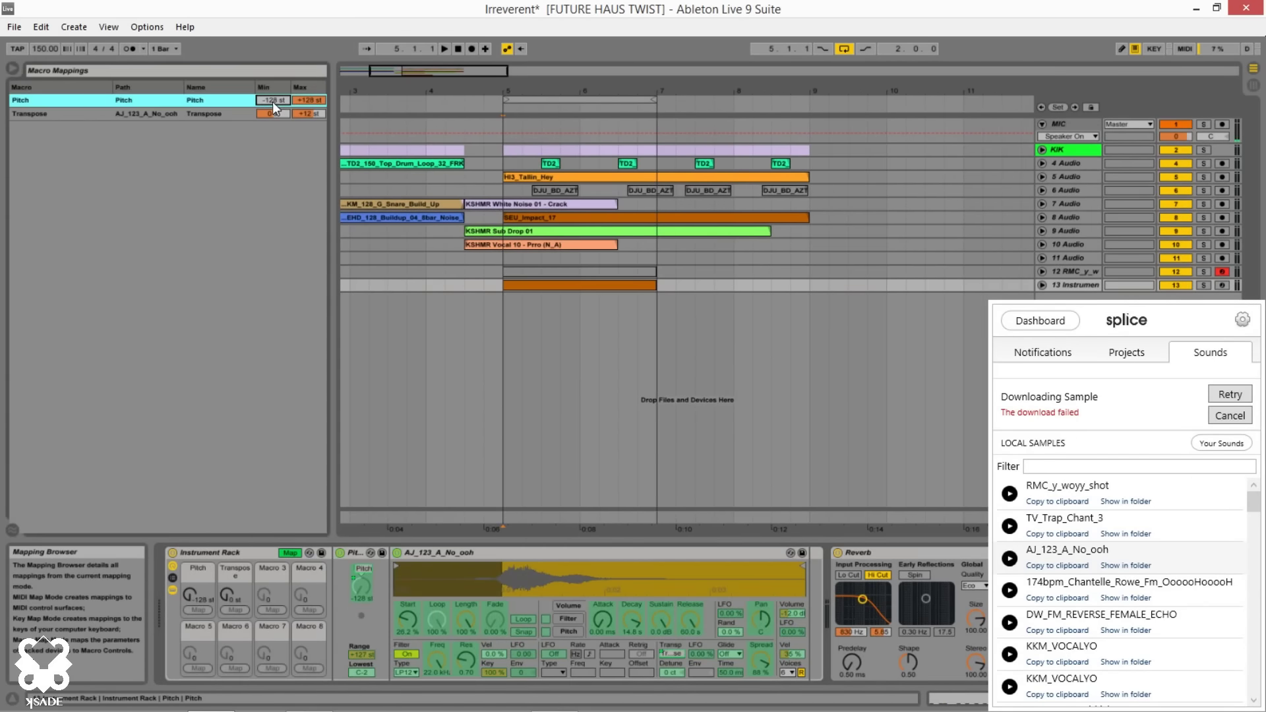
type("-12")
left_click(314, 103)
type("0")
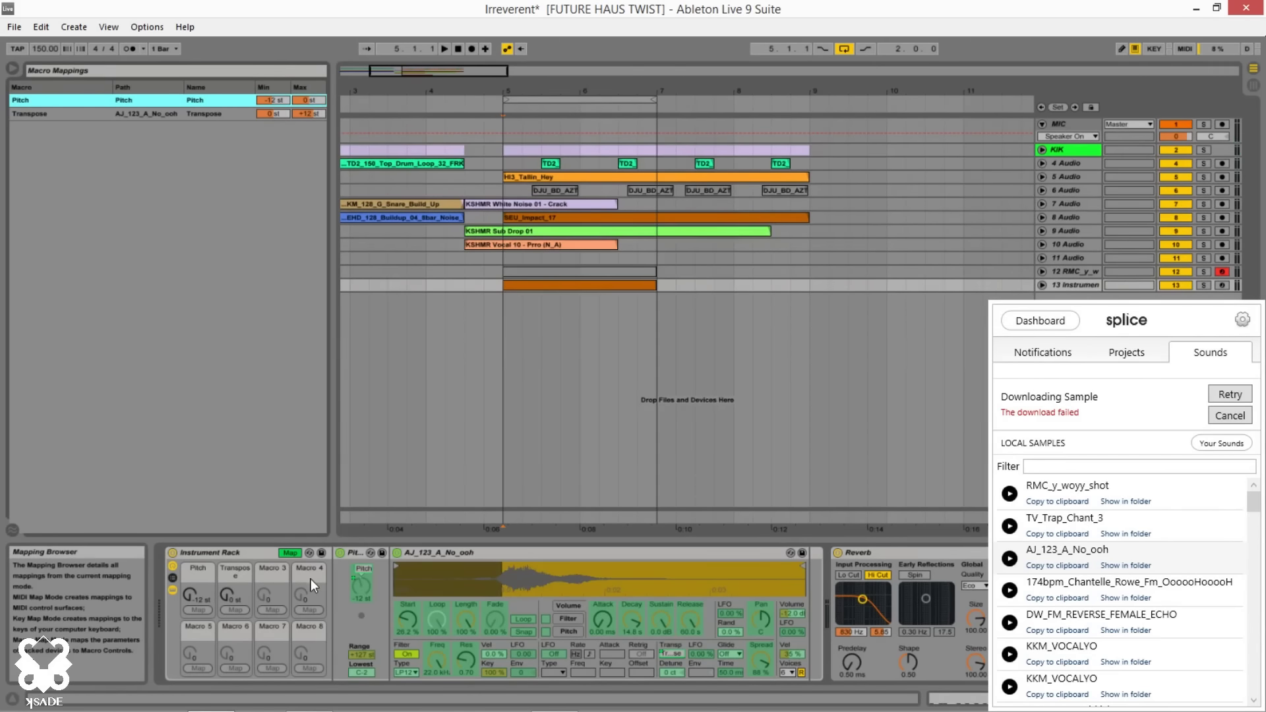
left_click(290, 552)
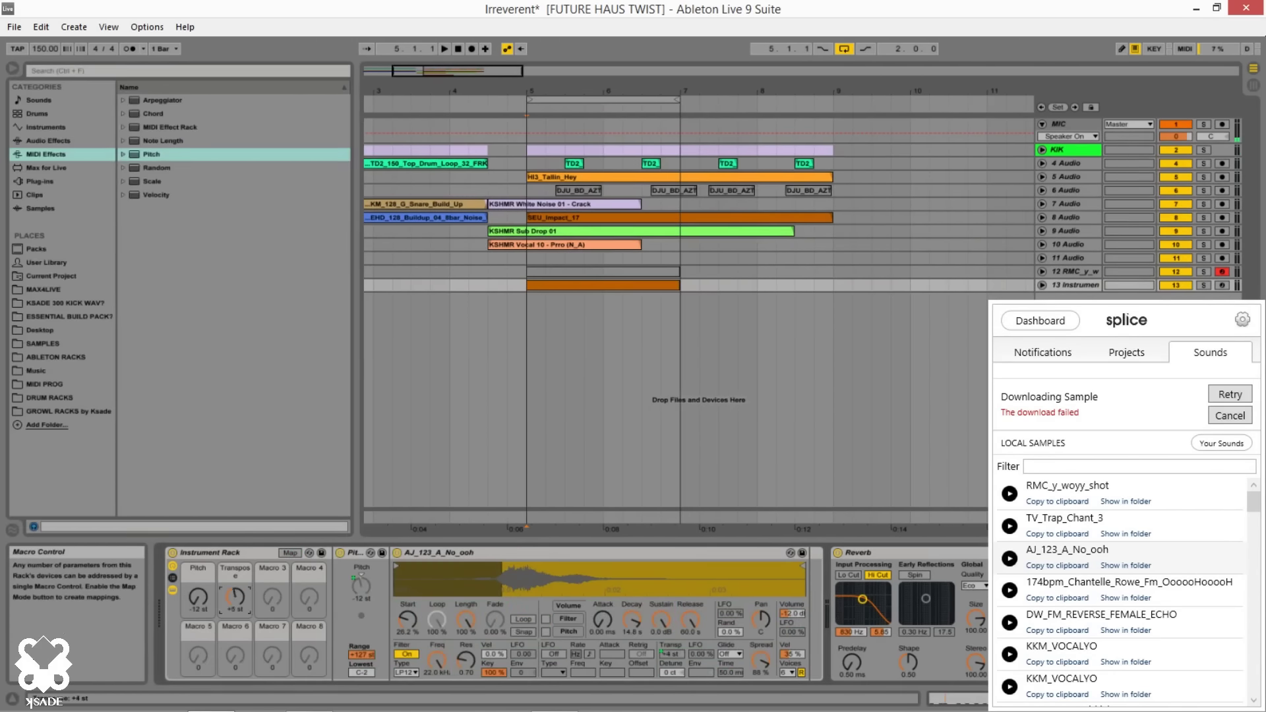
Set the Pitch macro to 0 st and audition the Pitch and Transpose macros on soloed track 13 during loop playback
left_click_drag(248, 604, 243, 600)
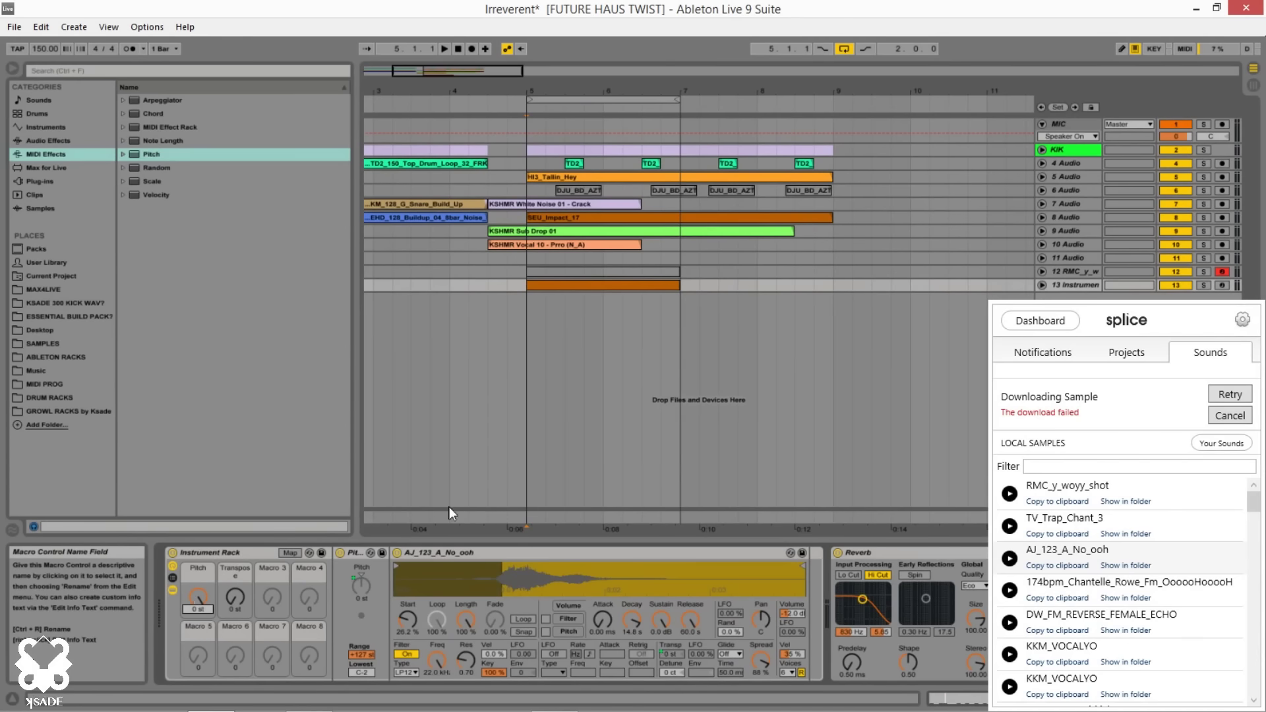
left_click(583, 450)
left_click(581, 289)
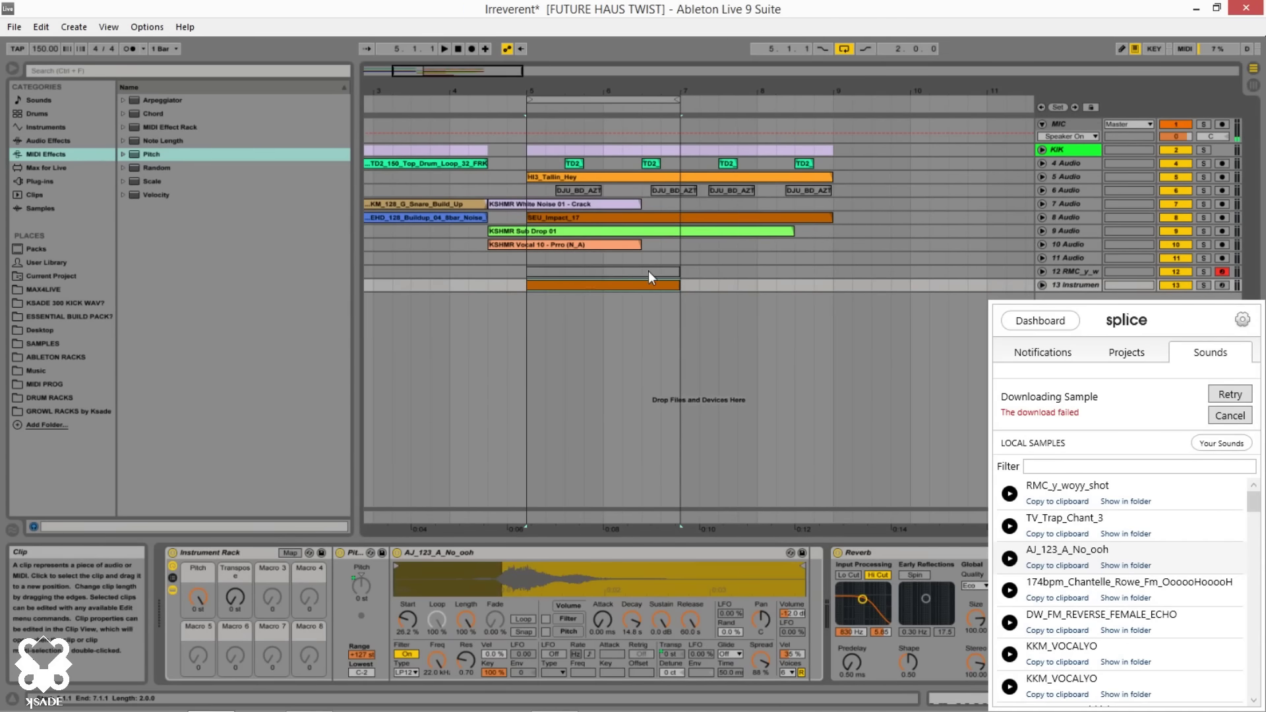
key("space")
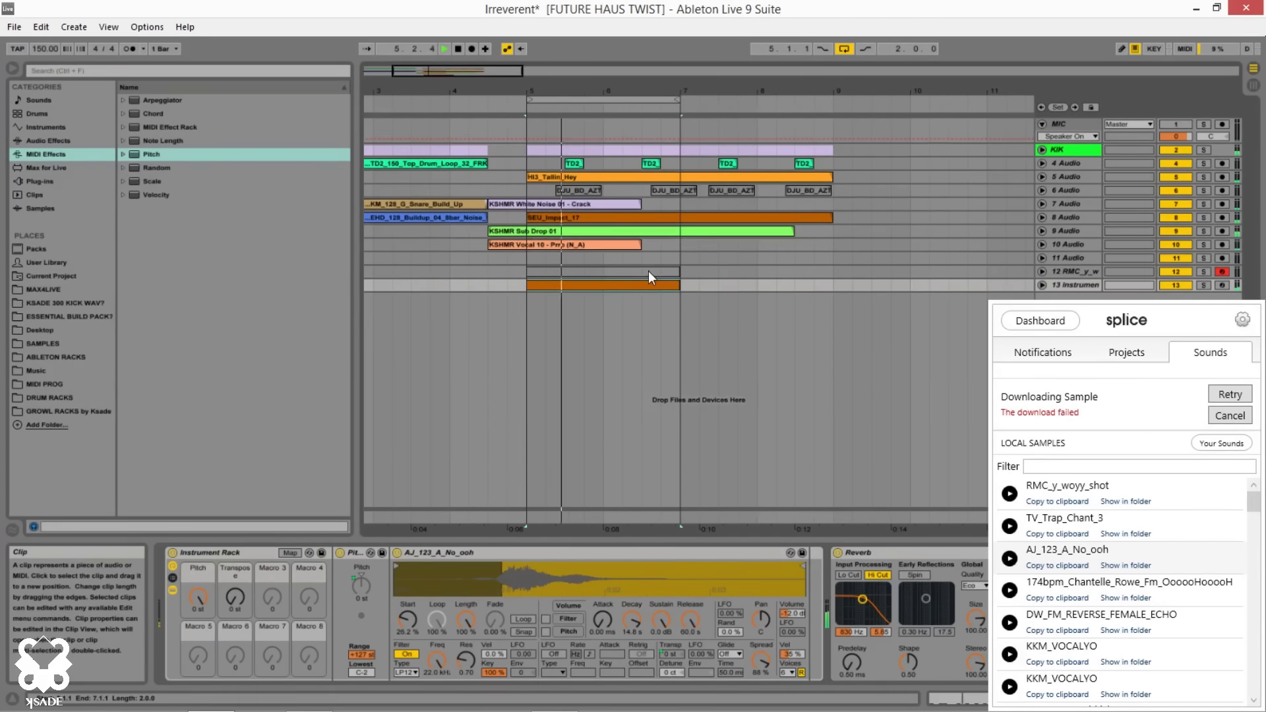
left_click(1204, 285)
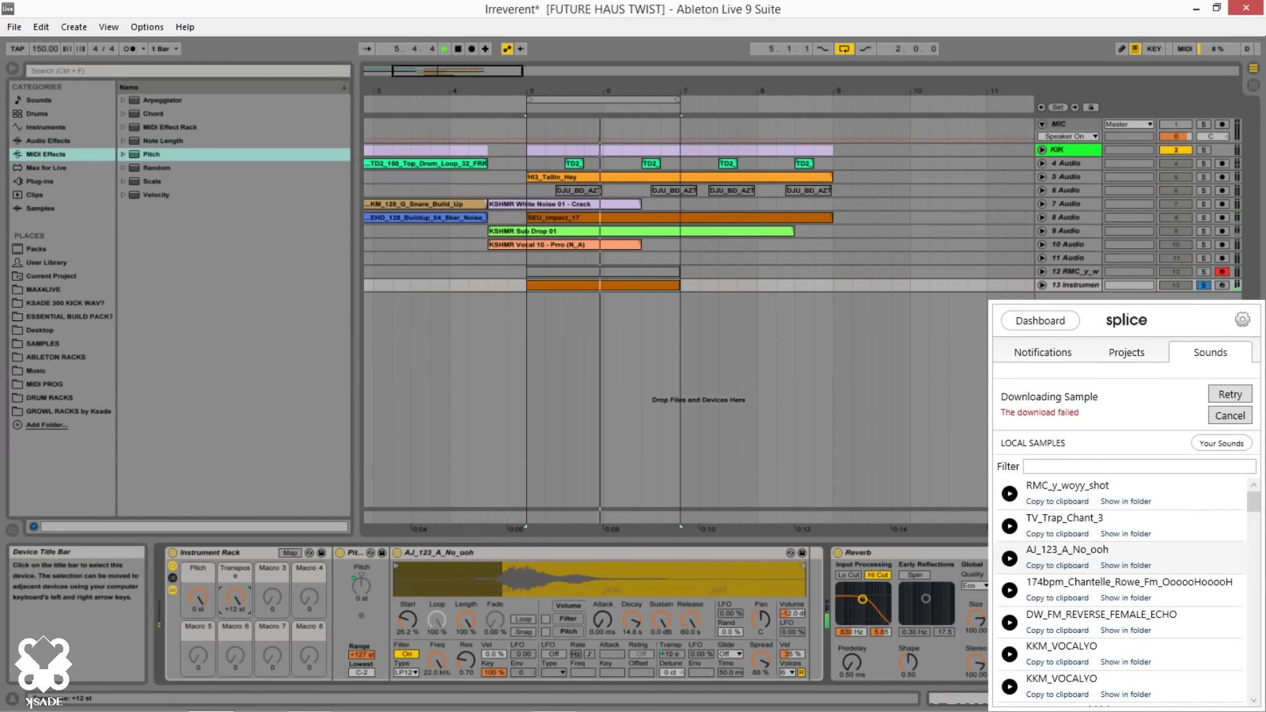
left_click_drag(198, 597, 238, 597)
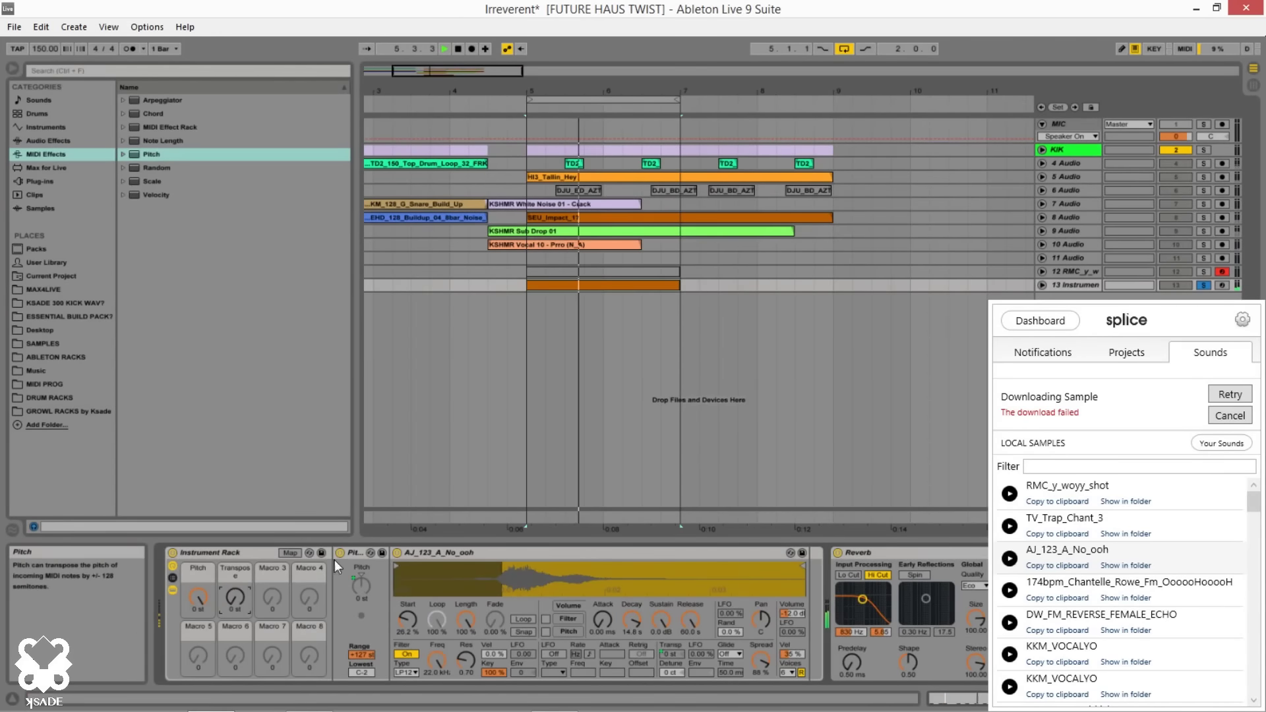
Set the AJ_123_A_No_ooh Simpler's Start to 31.0 %, turn on looping, and shorten Length to 3.17 %
mouse_move(407, 620)
left_mouse_down()
mouse_move(408, 600)
mouse_move(408, 620)
left_mouse_up()
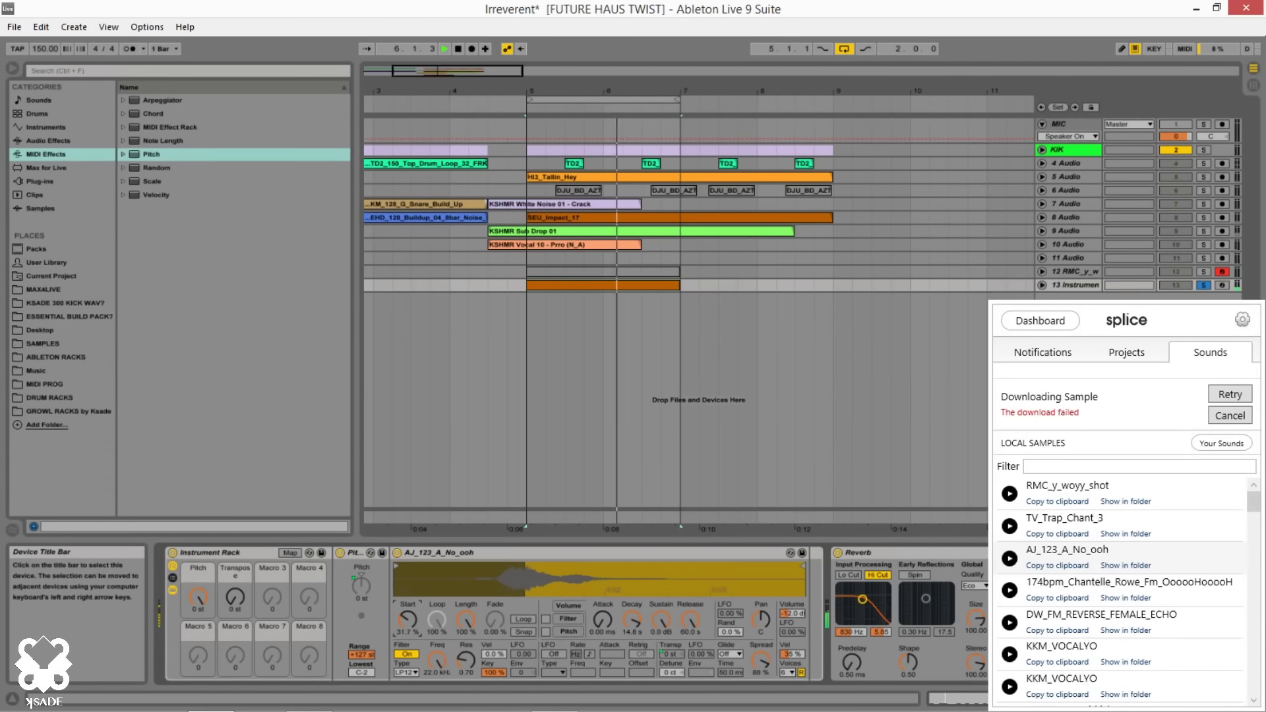
left_click_drag(414, 615, 476, 663)
left_click(528, 618)
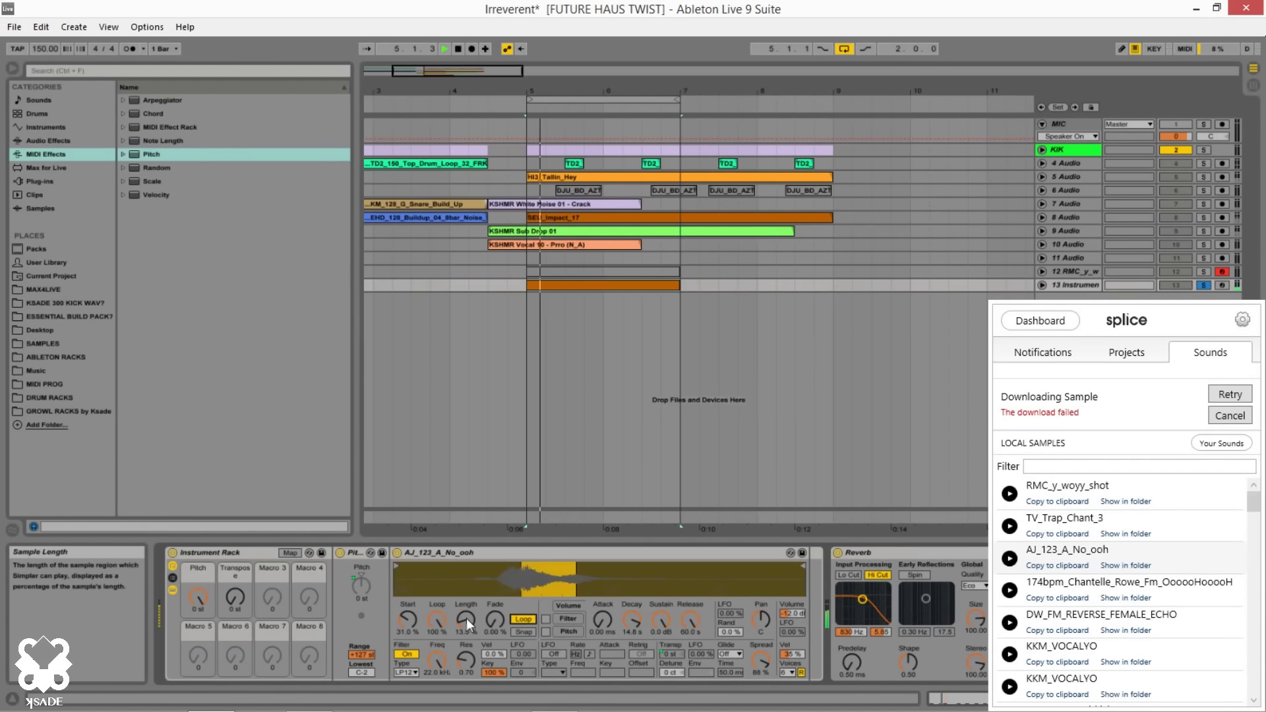
left_click_drag(465, 619, 495, 581)
Fine-tune the Simpler's looped region by setting Loop to 48.4 % and Start to 29.4 %, and readjust Length
left_click_drag(440, 619, 440, 635)
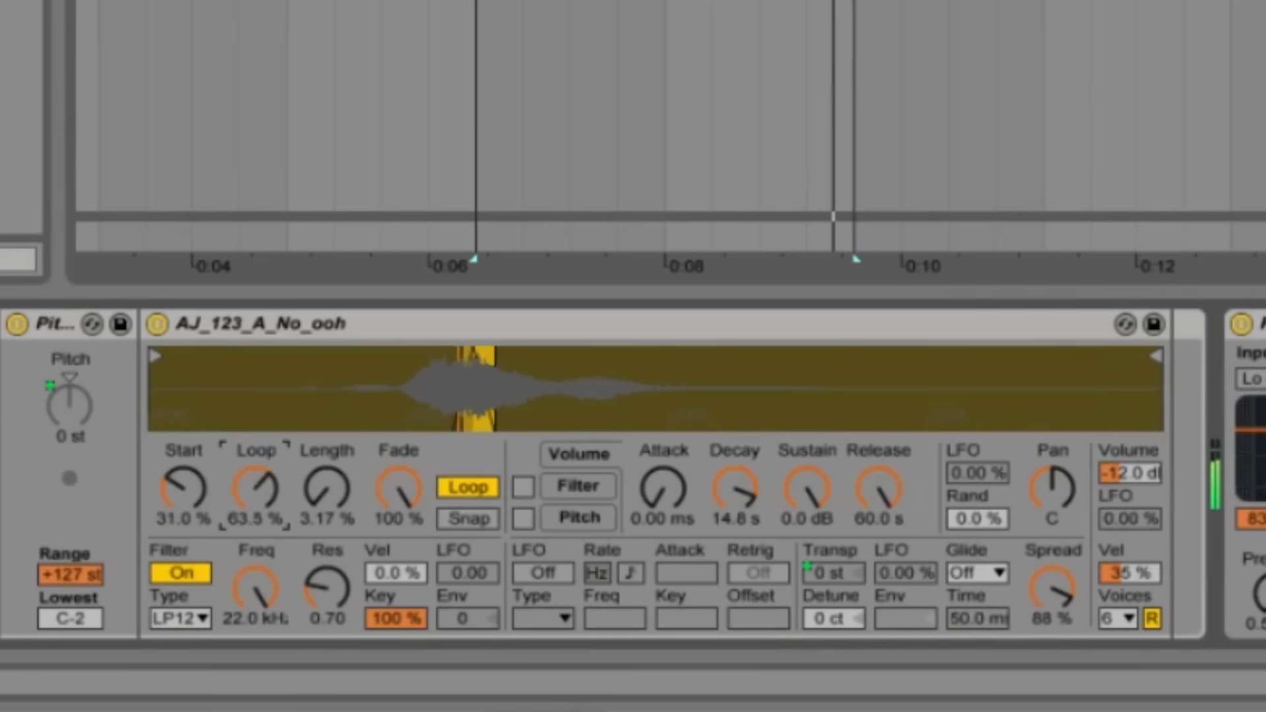
left_click_drag(255, 488, 256, 514)
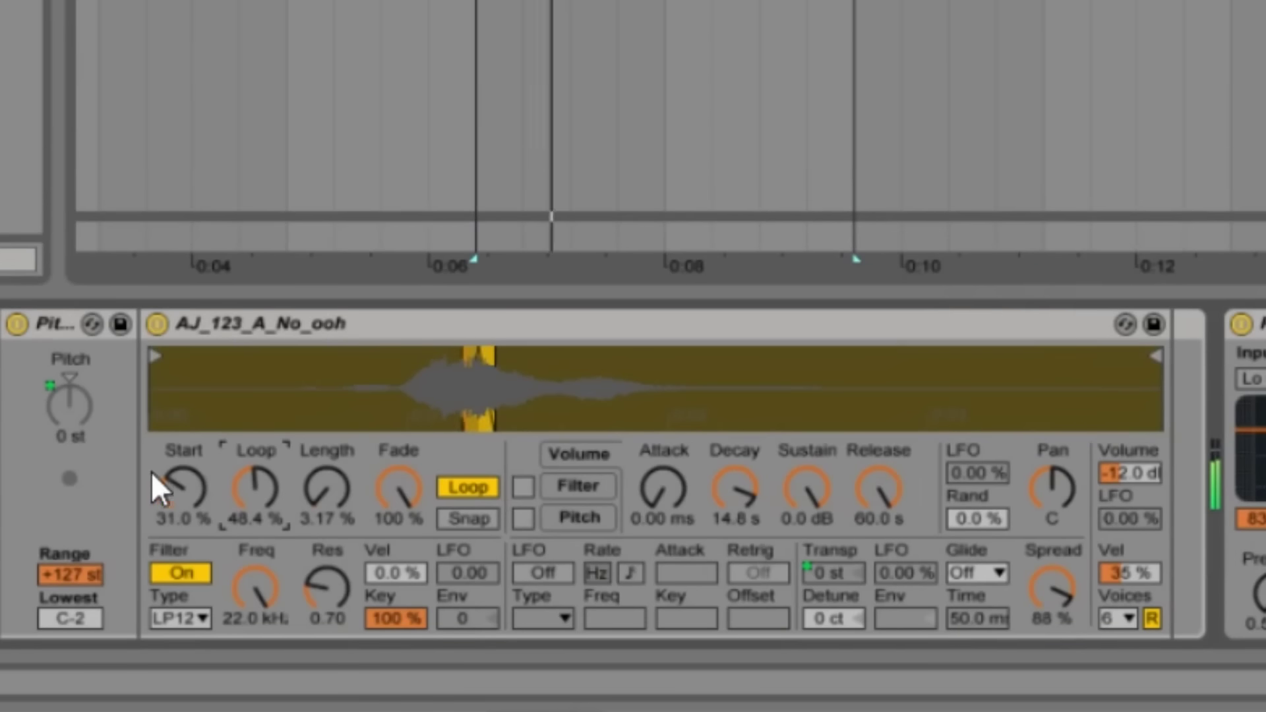
left_click_drag(152, 472, 152, 473)
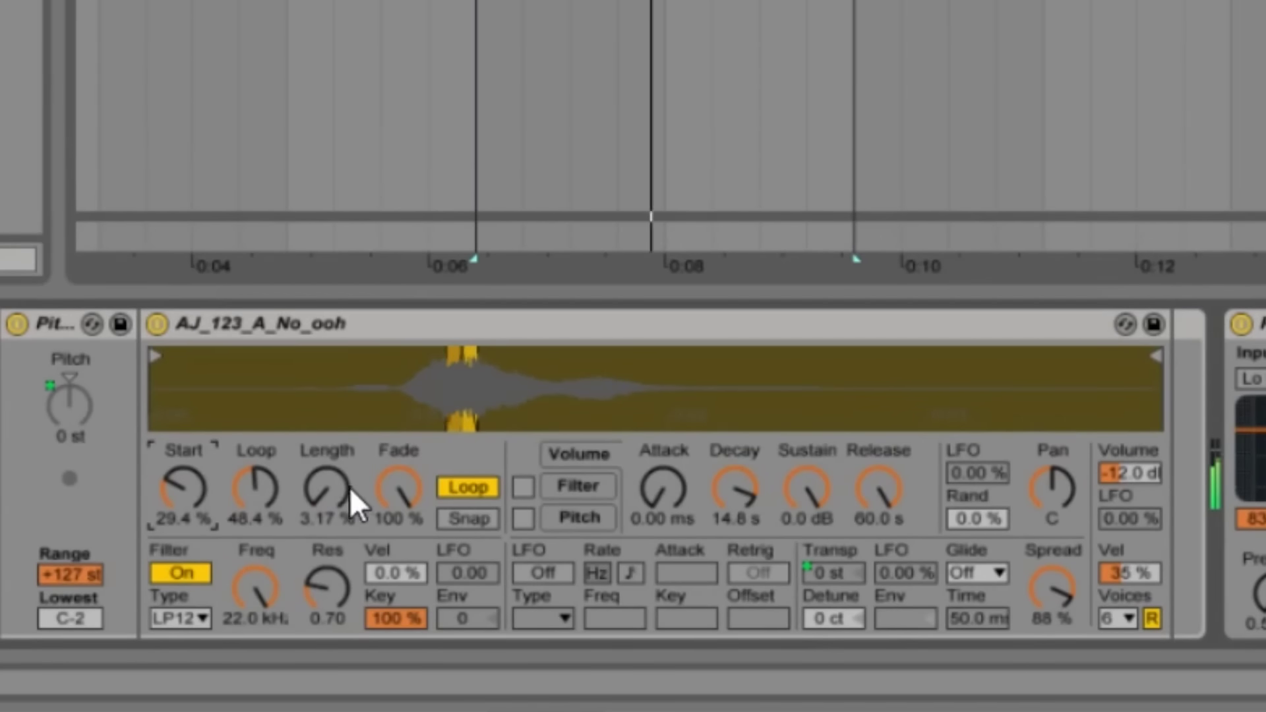
mouse_move(349, 488)
left_mouse_down()
mouse_move(349, 468)
mouse_move(326, 492)
left_mouse_up()
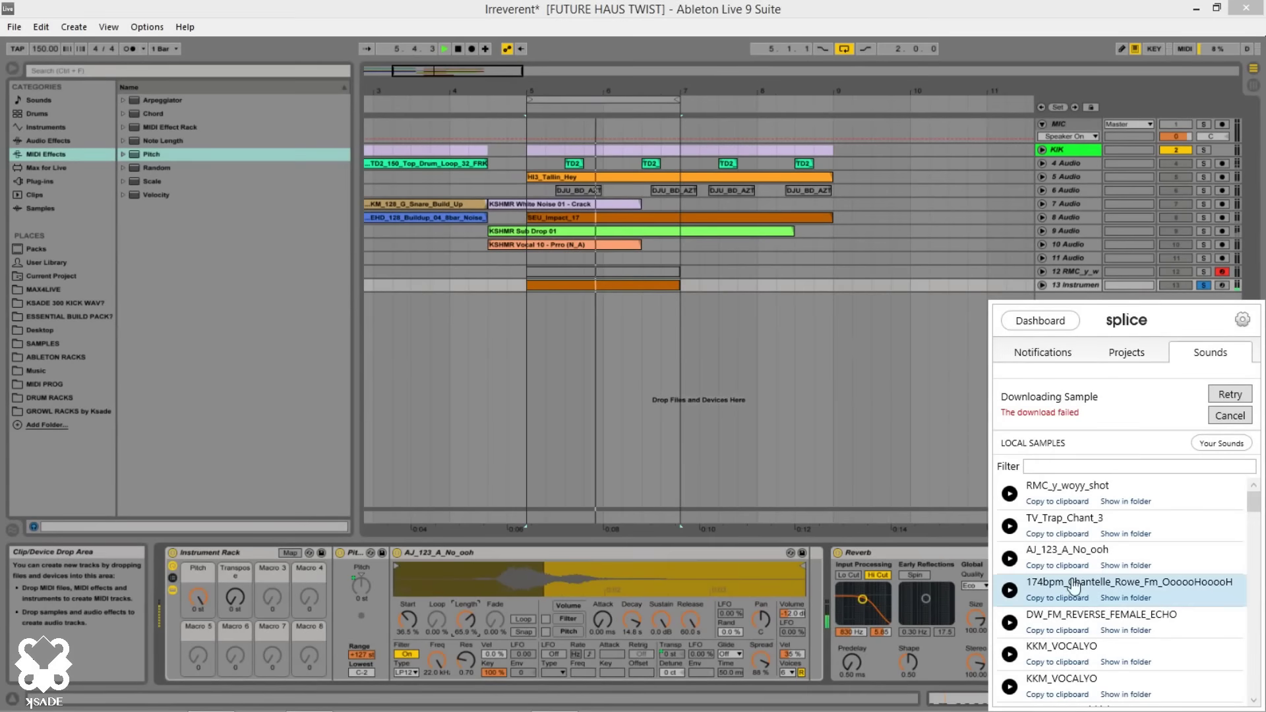
Load the 174bpm OooooHooooH vocal from Splice into the Simpler, set Length to 7.04 %, and try different Start positions
left_click_drag(1073, 585, 600, 581)
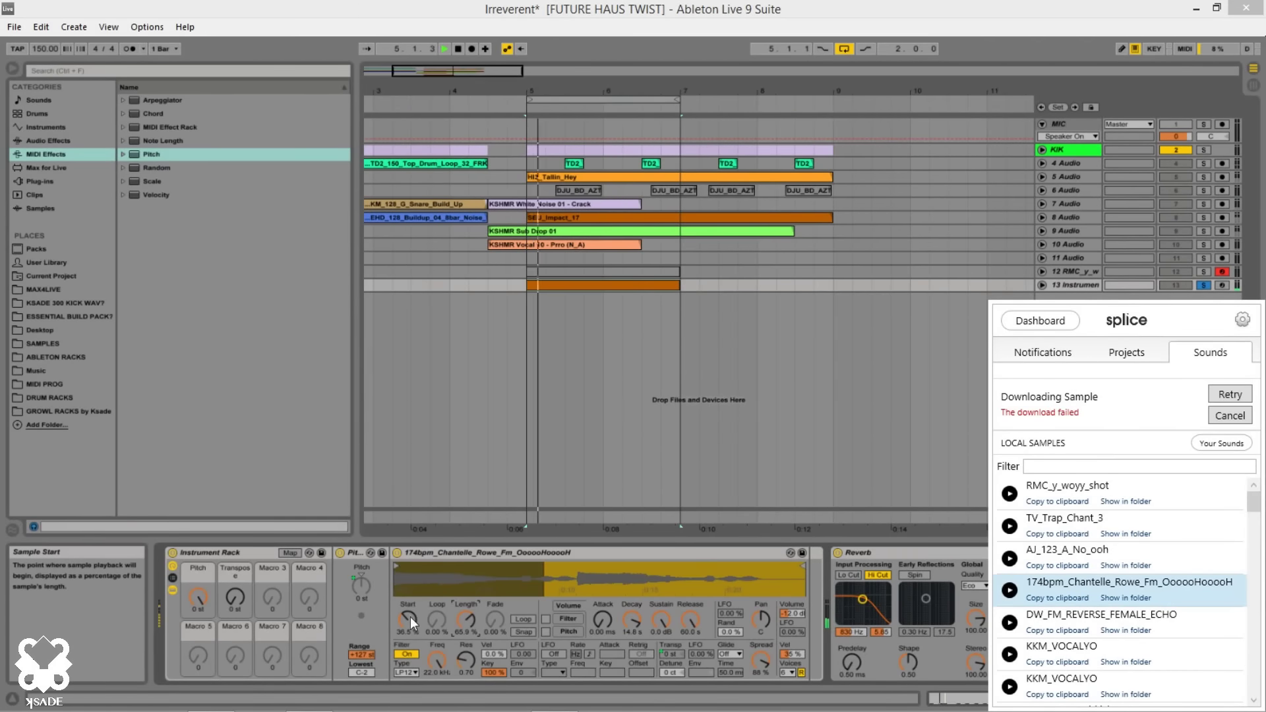
left_click_drag(410, 618, 410, 651)
left_click_drag(467, 620, 466, 665)
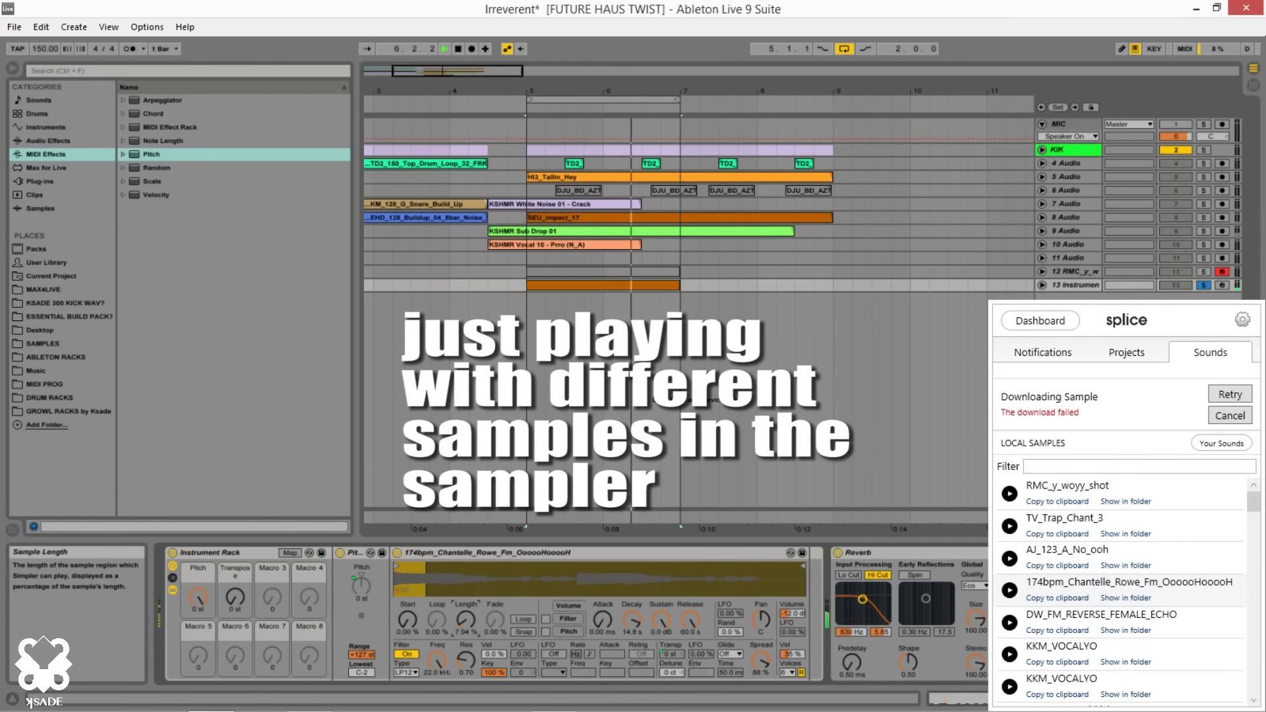
left_click_drag(407, 620, 408, 575)
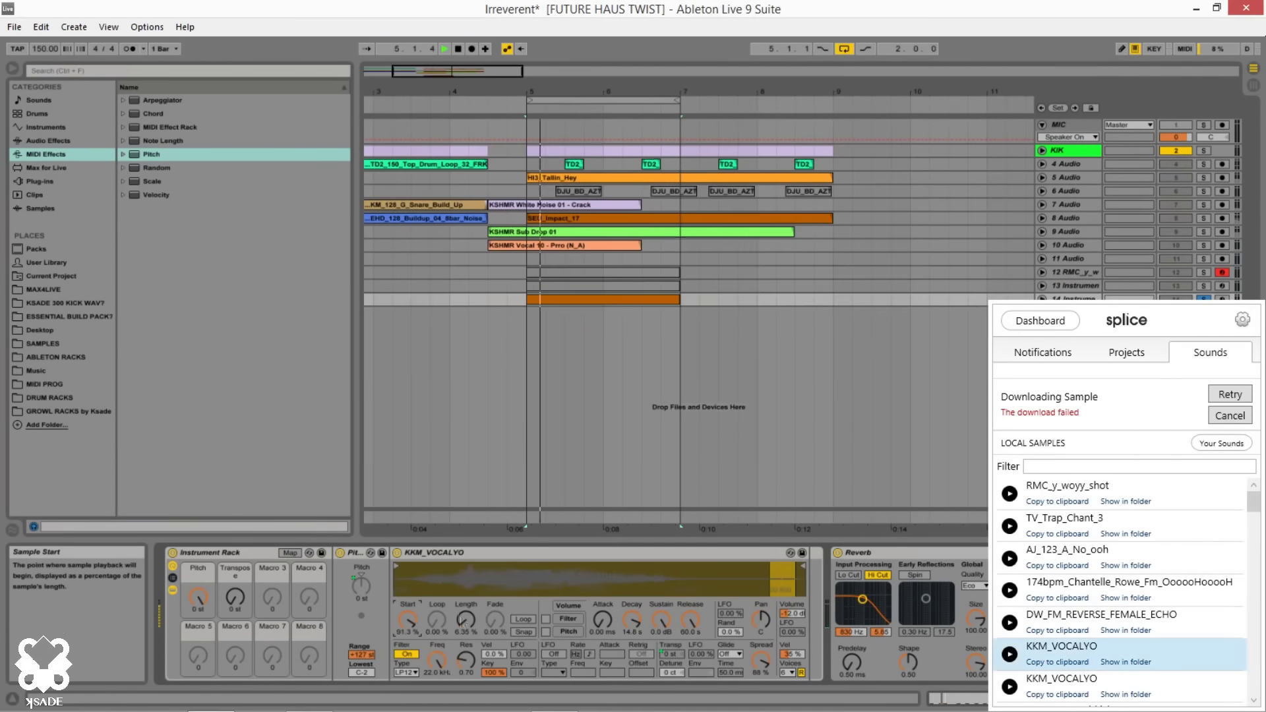
Set Start to 18.3 % for the KKM_VOCALYO sample in track 14's Simpler and stop loop playback
left_click_drag(407, 620, 408, 680)
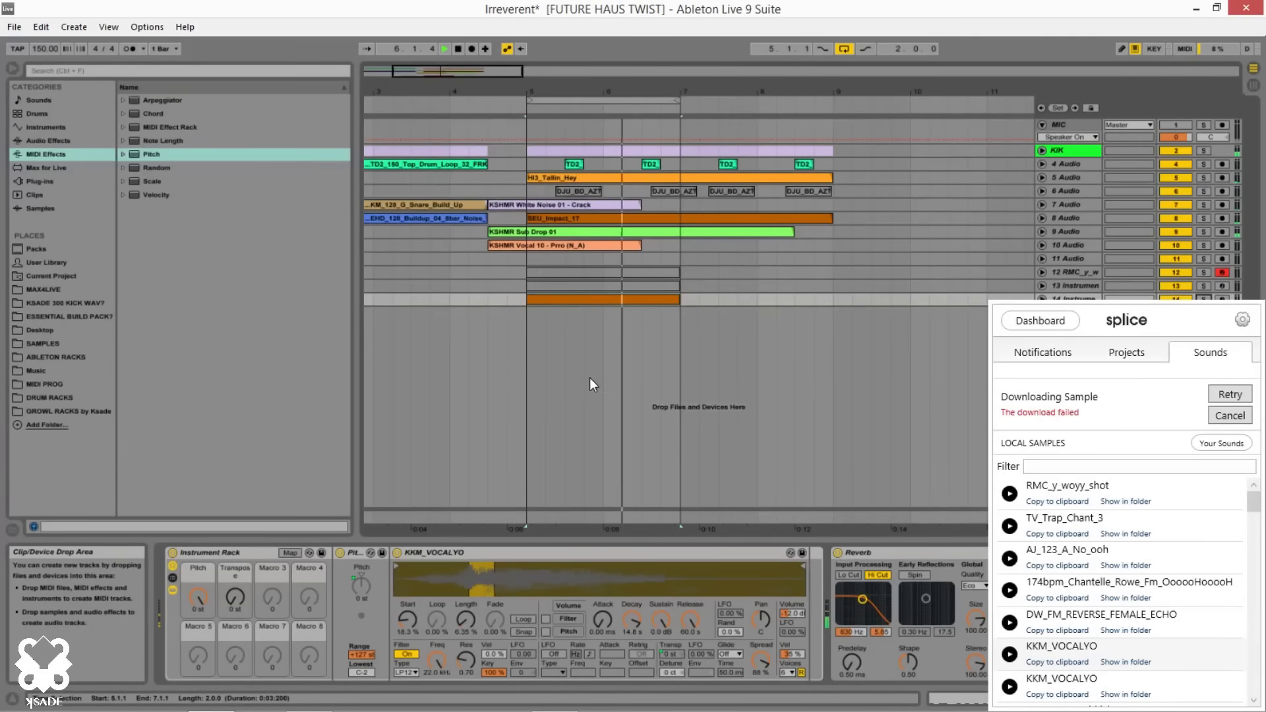
key("space")
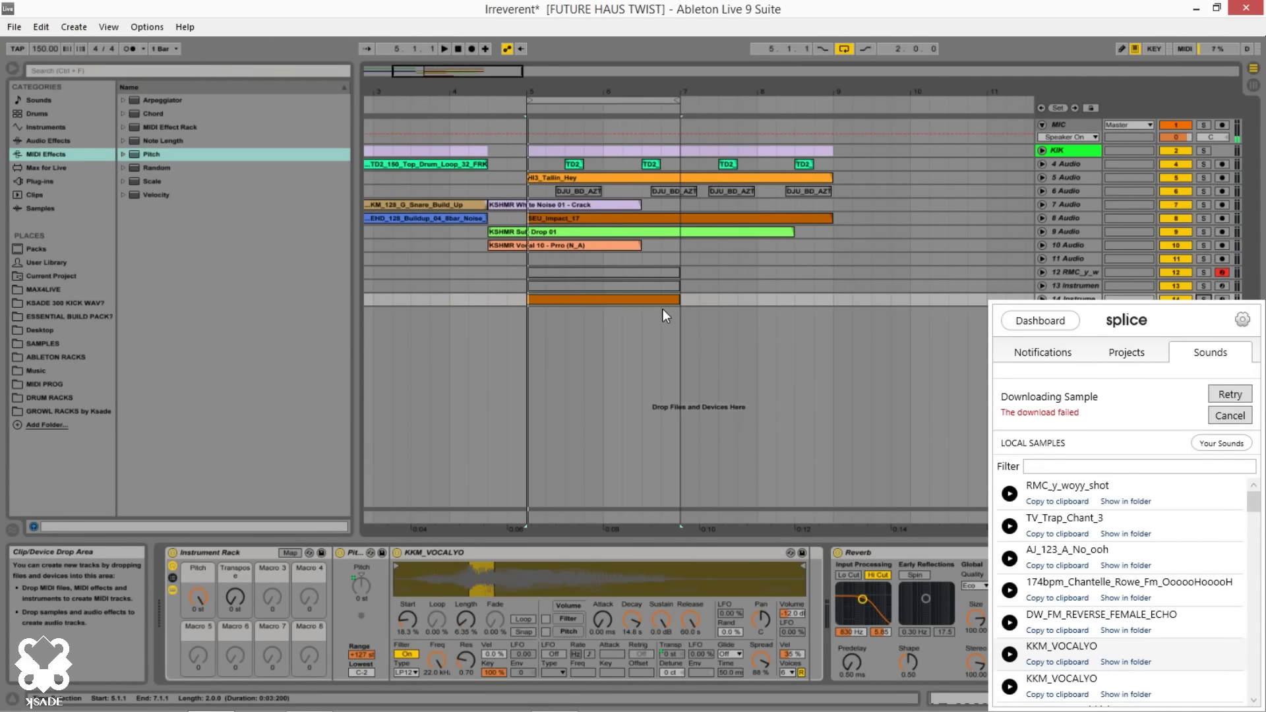
Add a raised breakpoint at bar 2 of the Pitch Bend envelope in track 14's MIDI clip and audition the loop
double_click(637, 301)
left_click(602, 488)
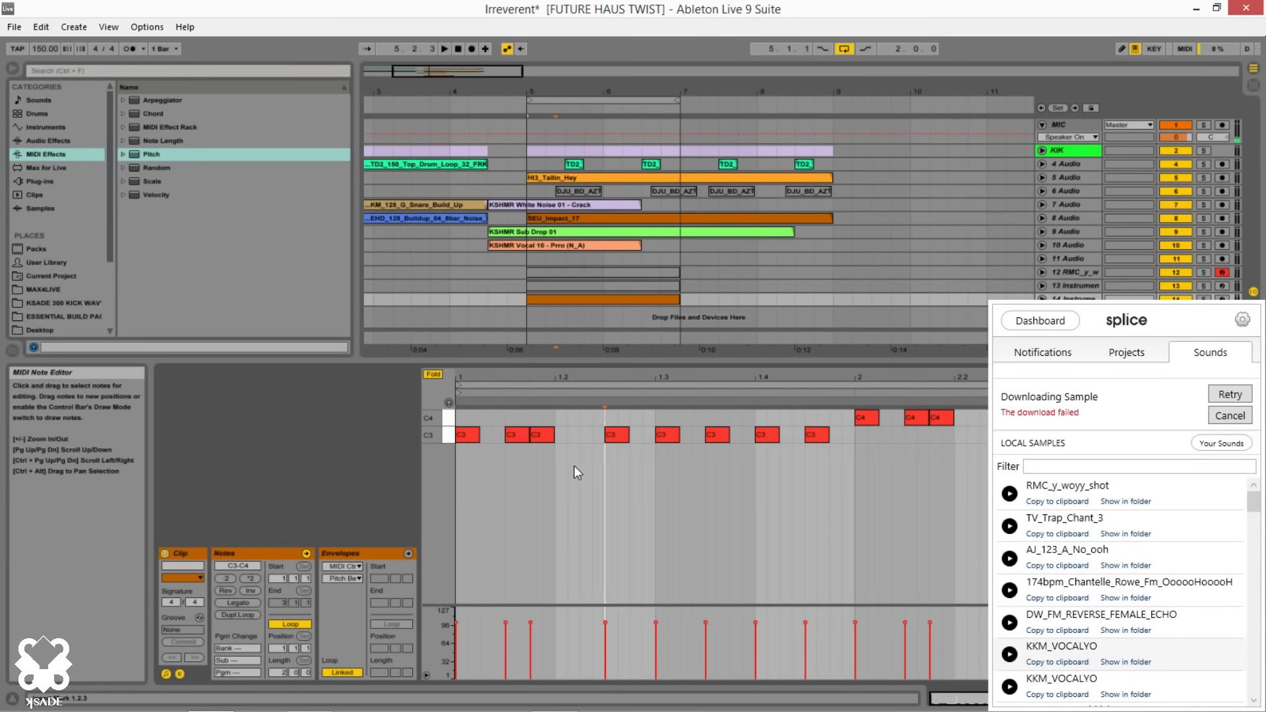
key("shift+Tab")
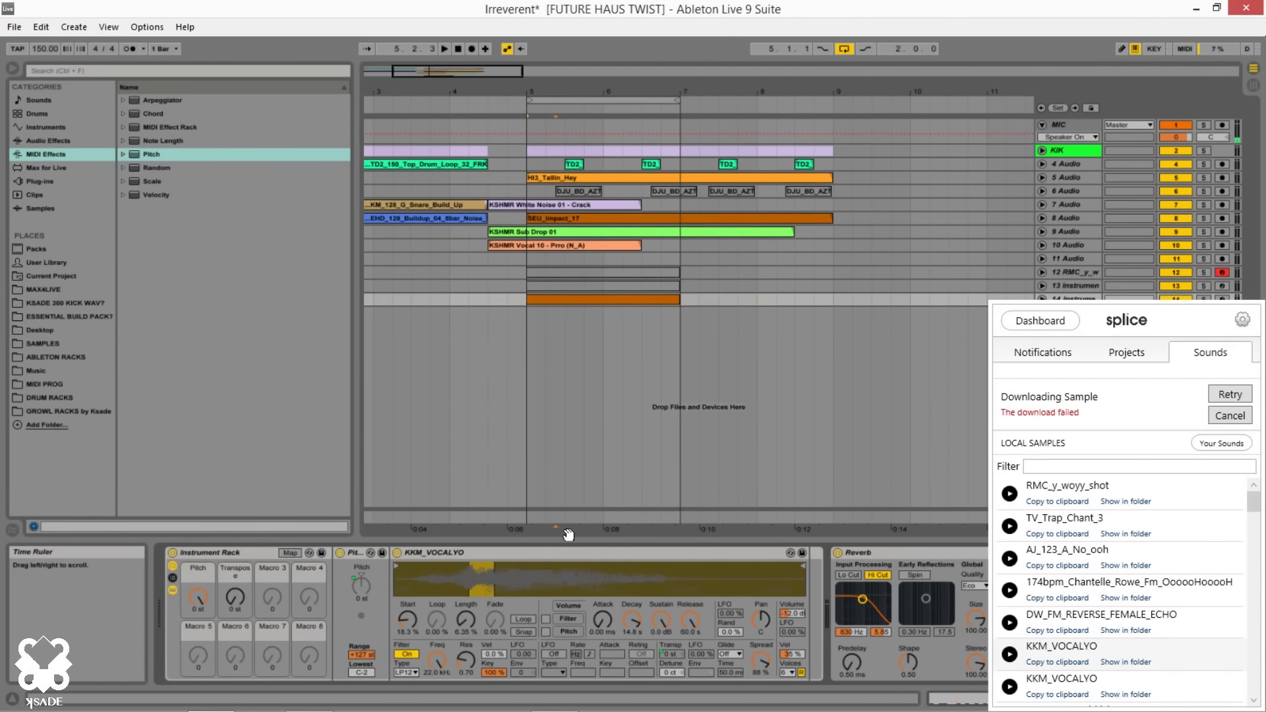
double_click(576, 301)
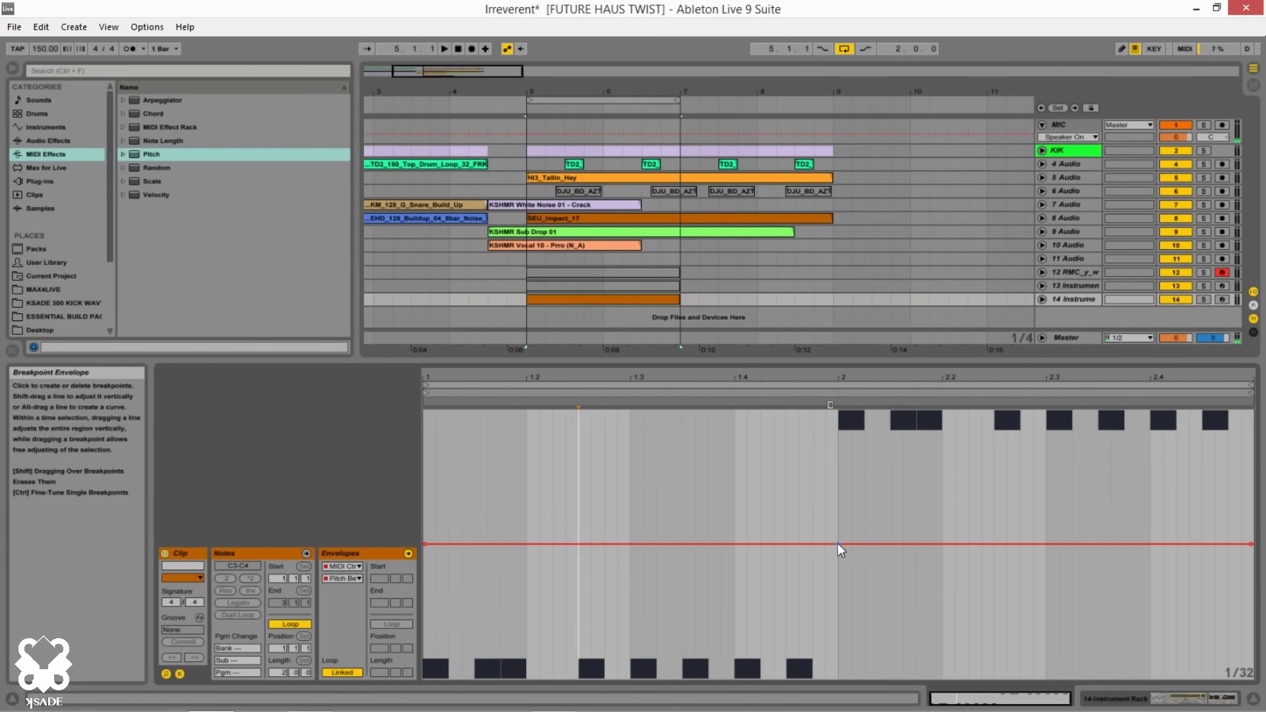
left_click_drag(837, 543, 840, 496)
key("space")
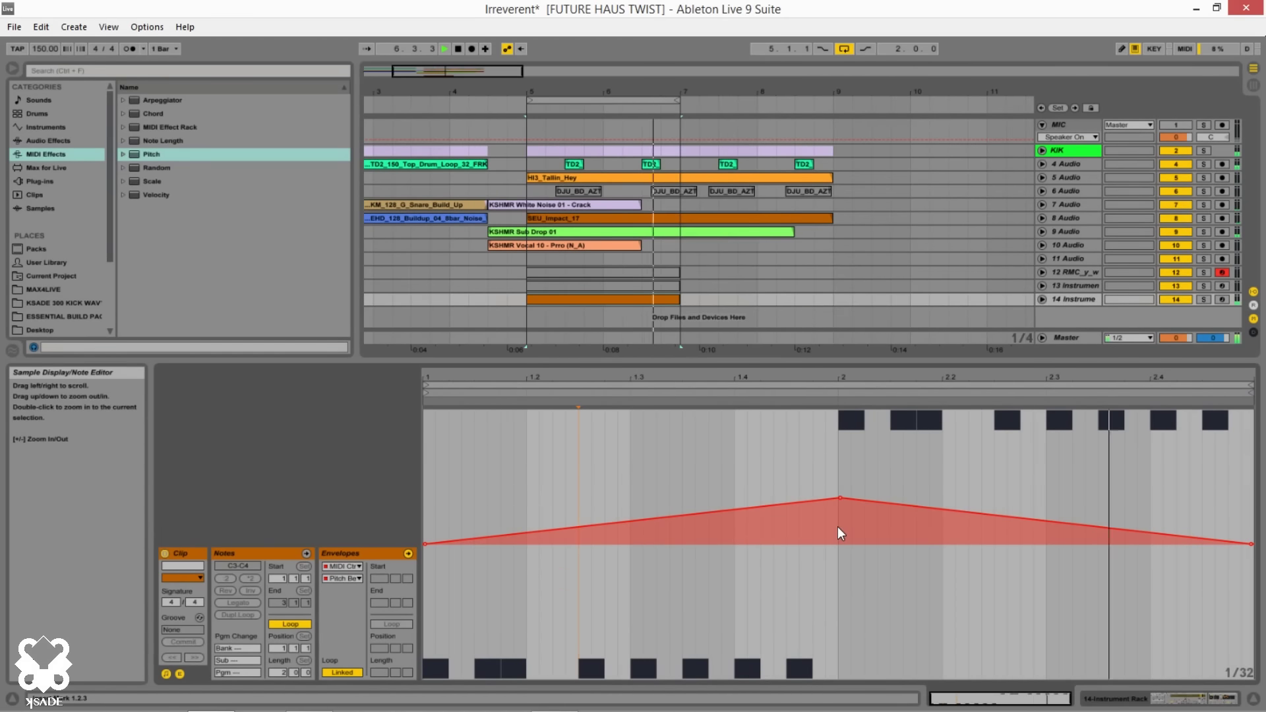
key("shift+Tab")
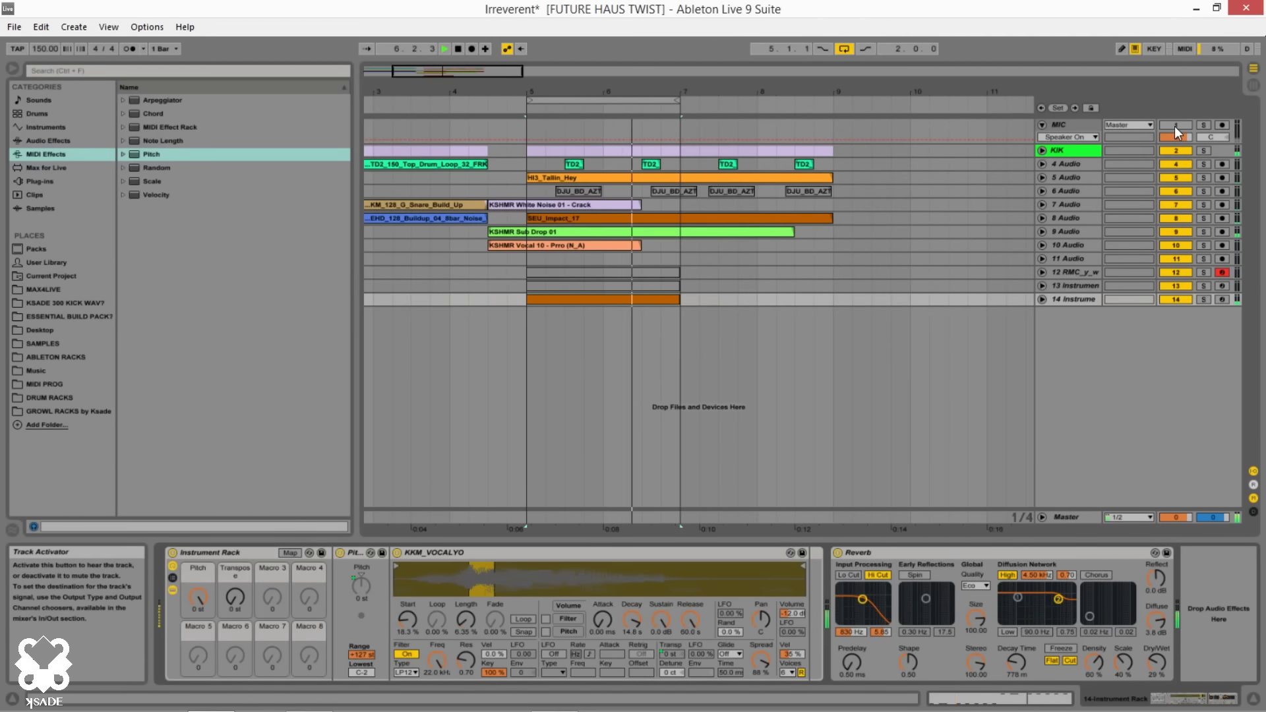
key("space")
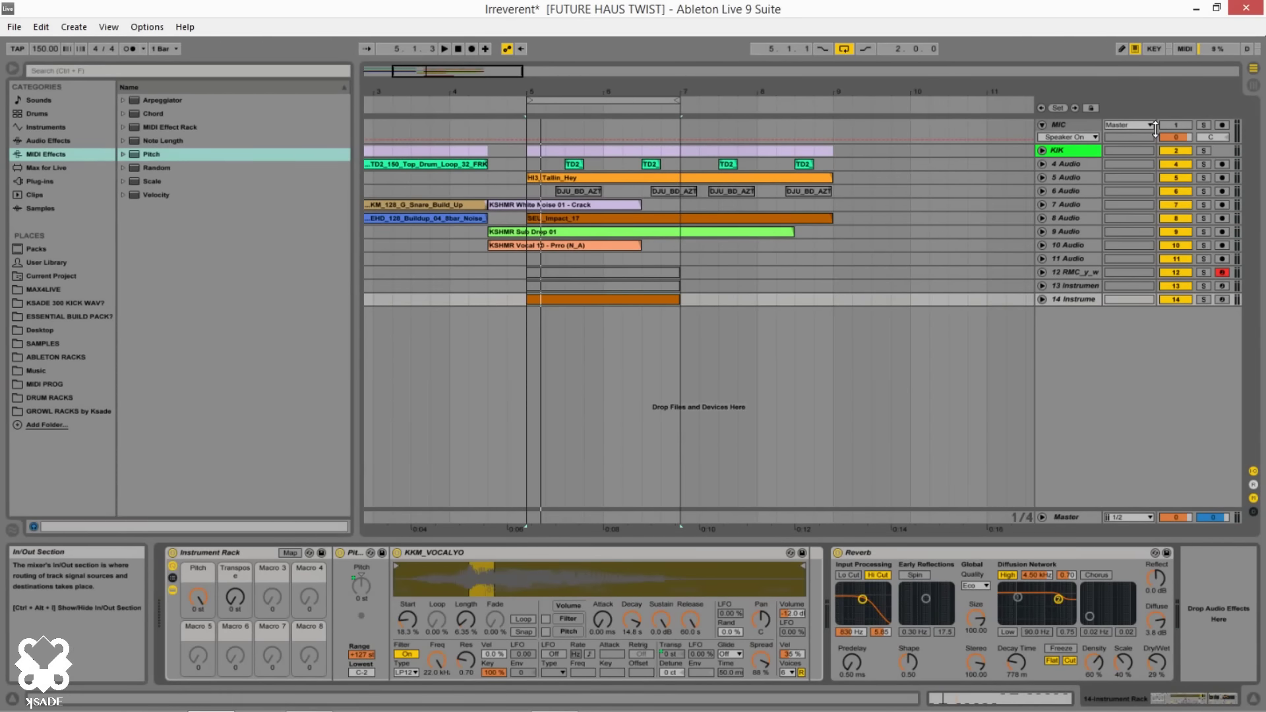
Deactivate the HI3_Tailin_Hey clip on track 5 and audition the drop from bar 5
left_click(621, 176)
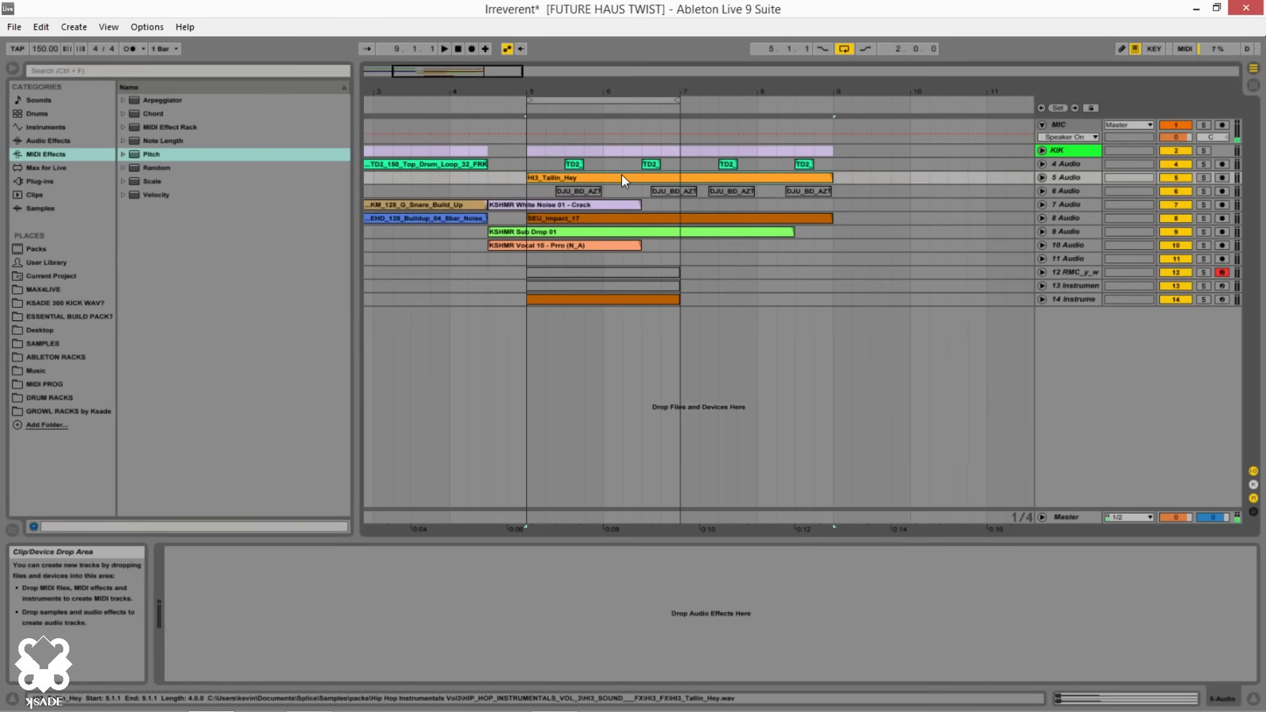
left_click(527, 267)
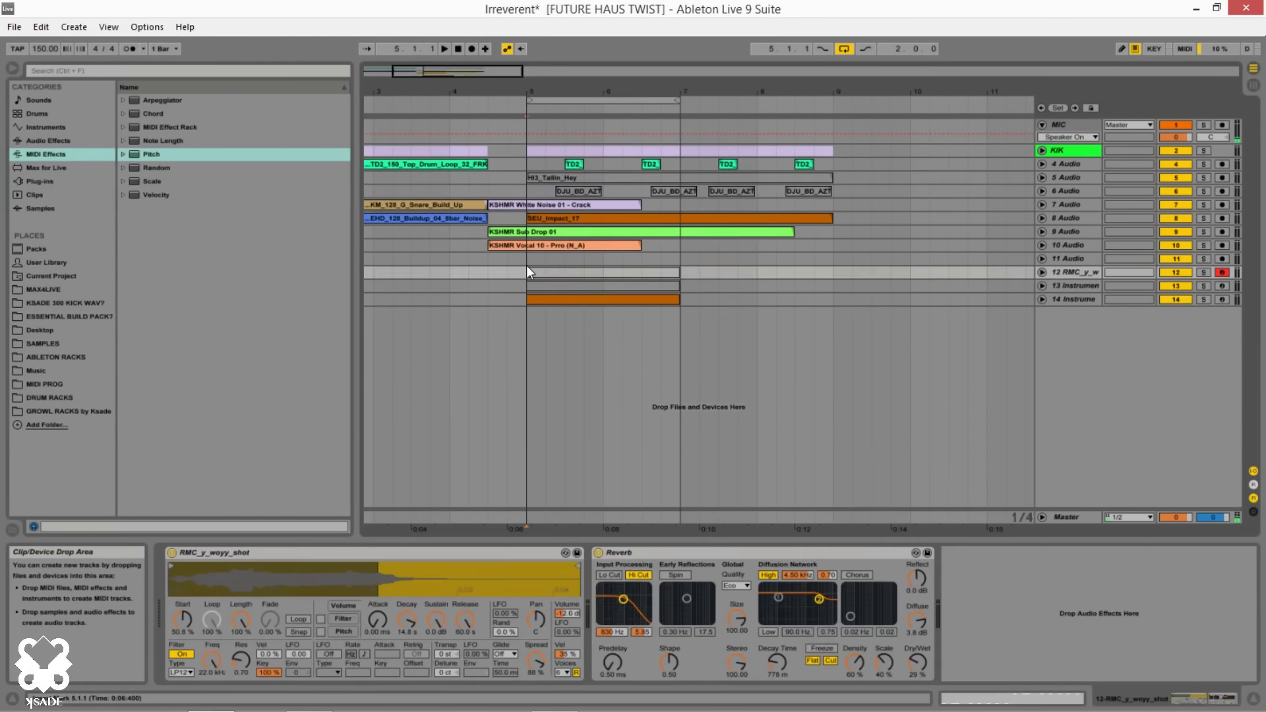
key("space")
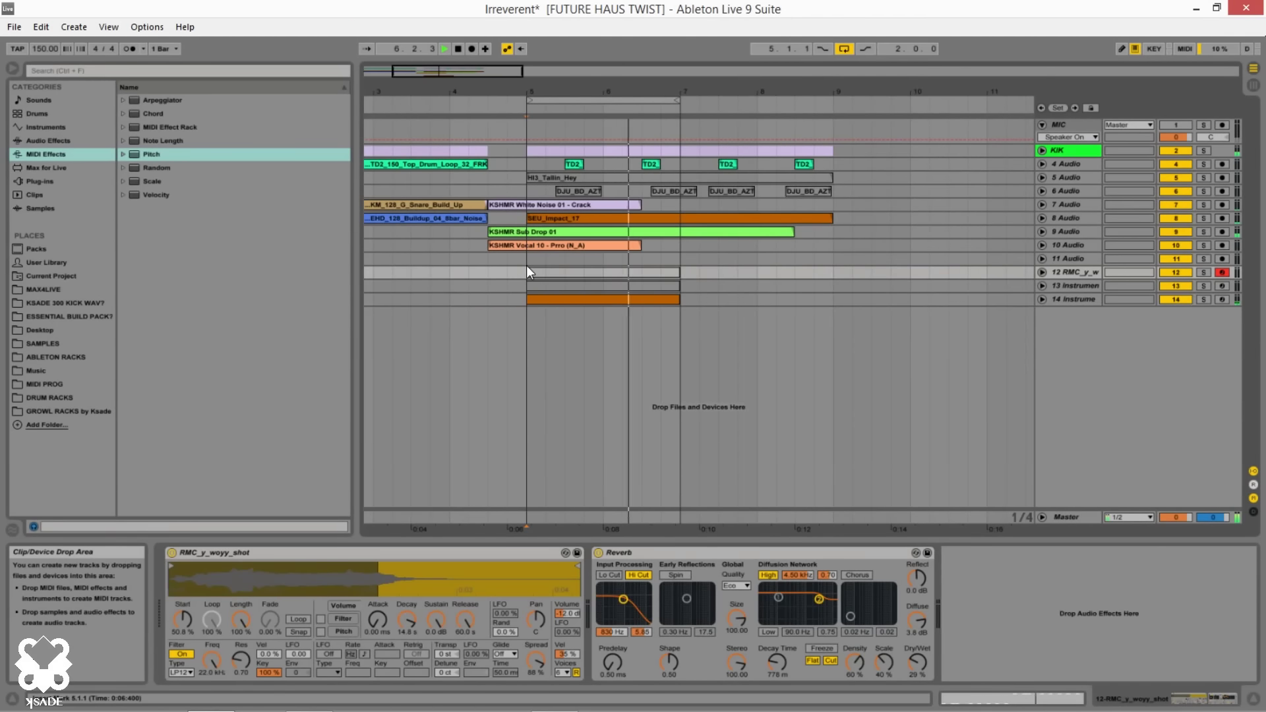
key("space")
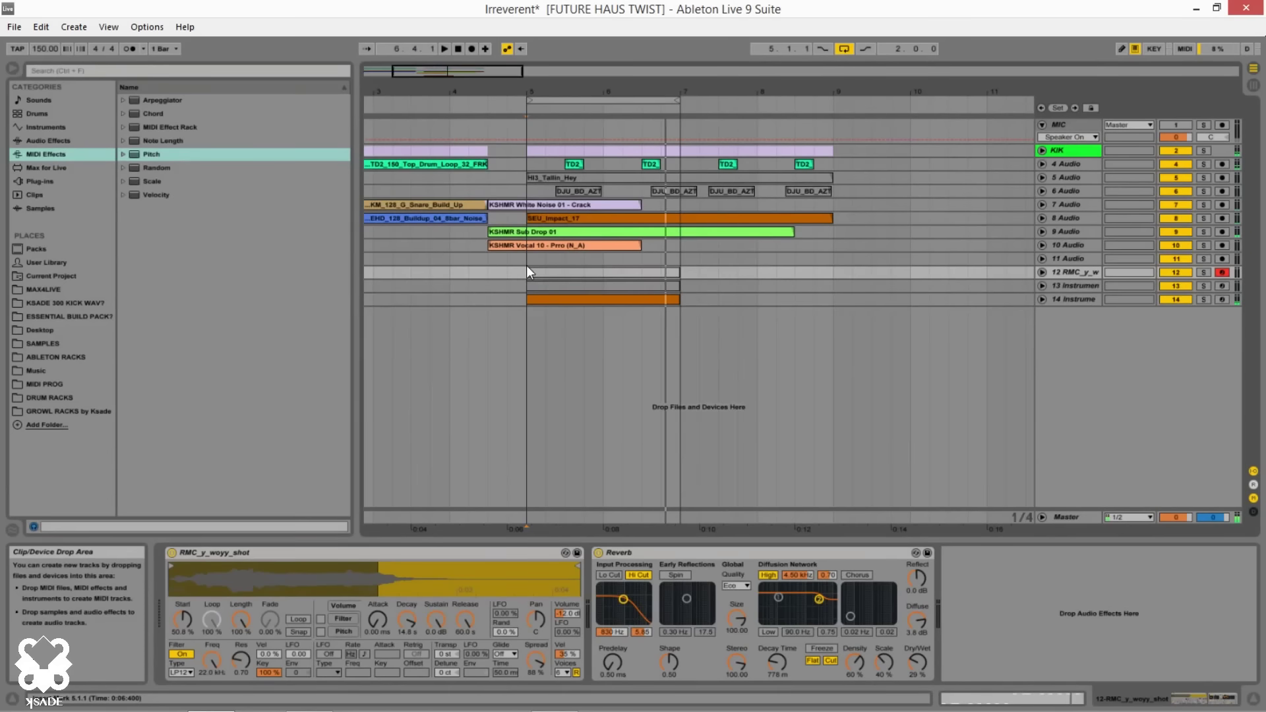
Select track 14, browse the SAMPLES folder, collapse the Singomakers pack, and expand Splice Sounds of KSHMR Vol 1
left_click(603, 299)
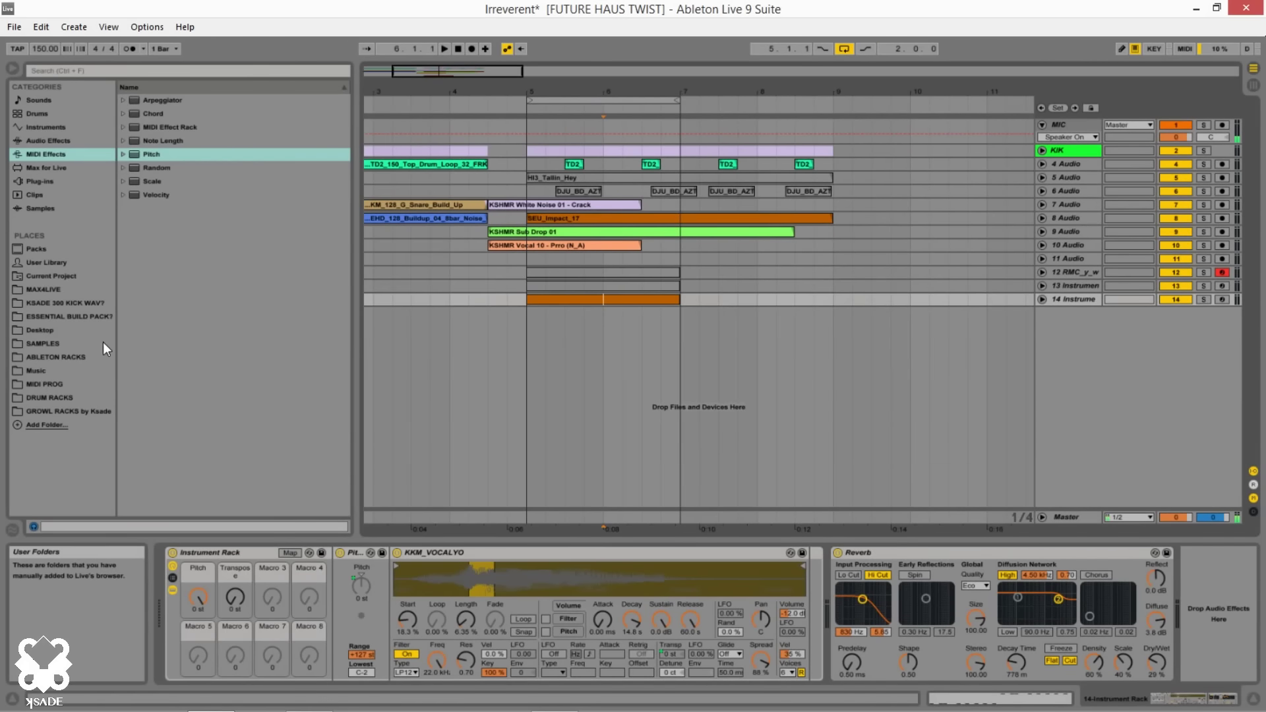
left_click(60, 342)
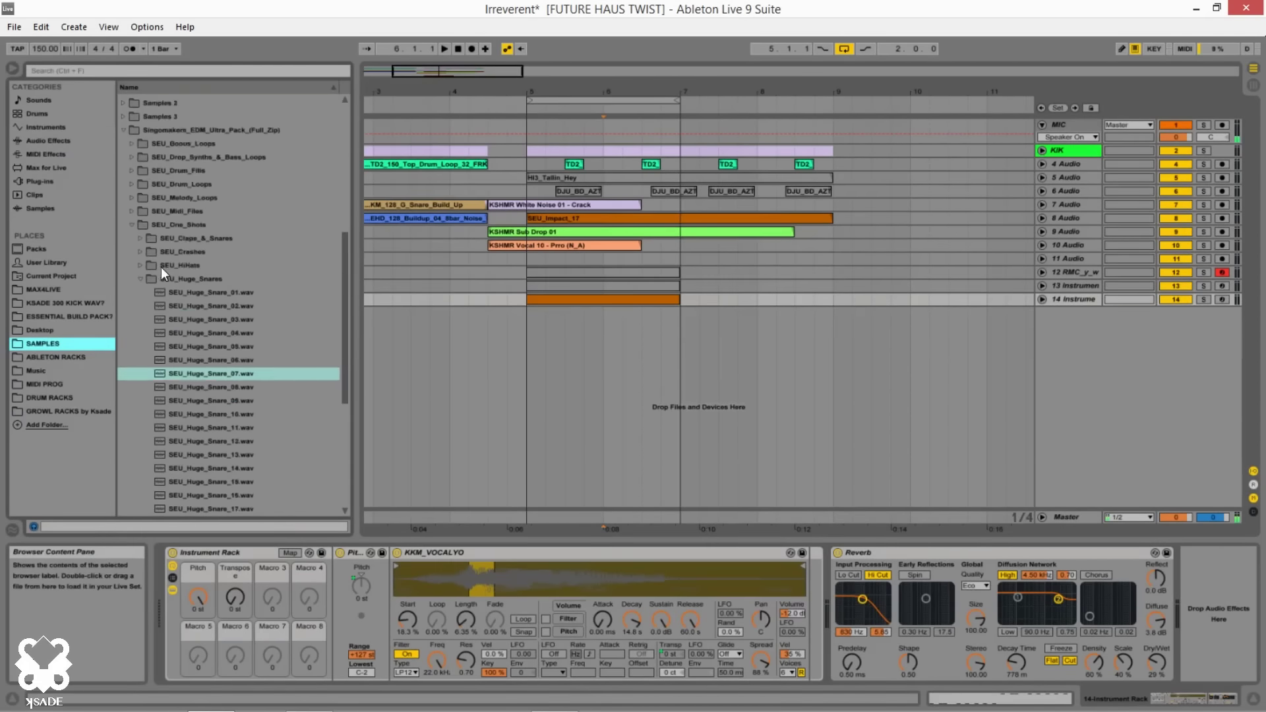
scroll(161, 267, "down", 2)
left_click(130, 311)
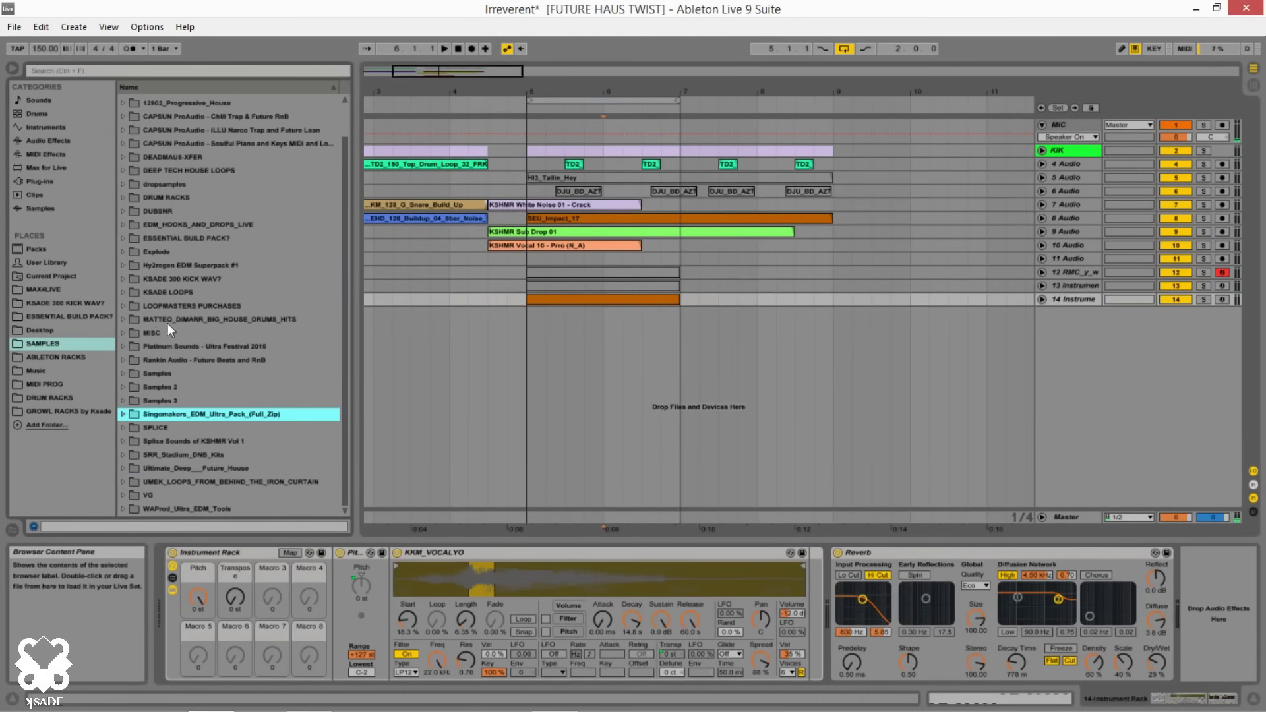
left_click(122, 443)
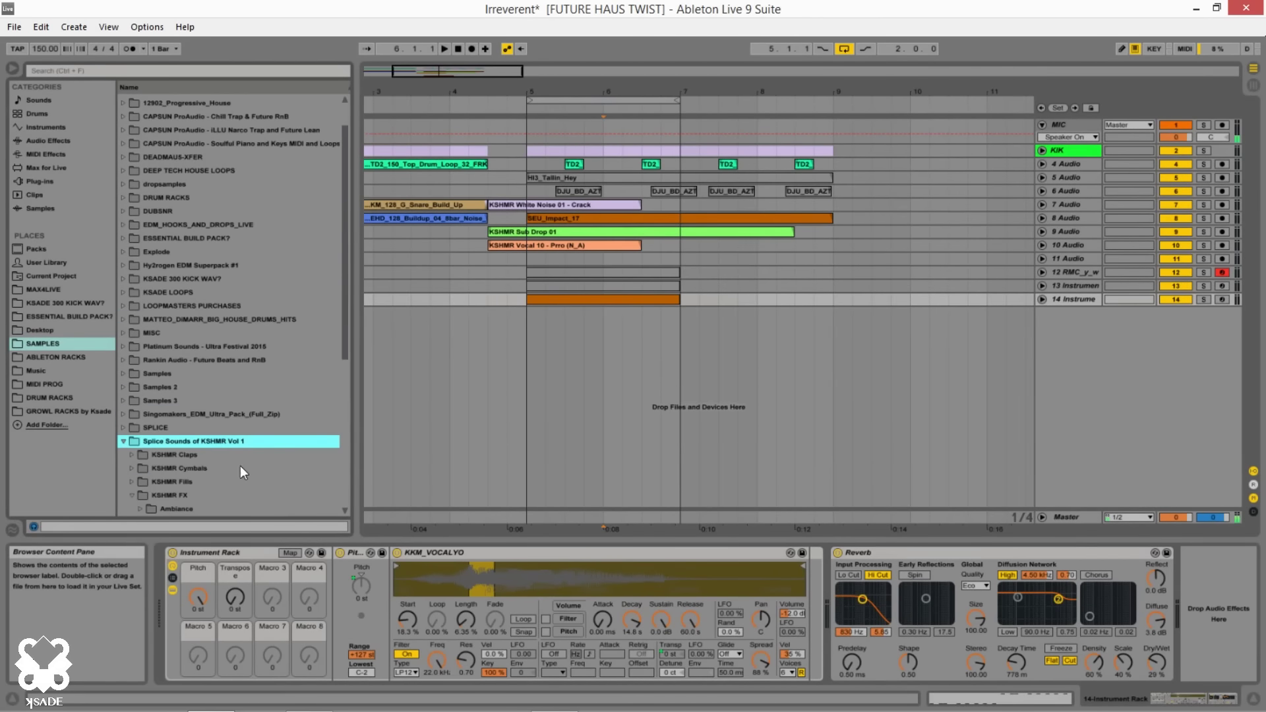
Switch to Chrome, examine the genres and featured artist packs on Splice Sounds, including Sounds of KSHMR Vol. 1, and return to Ableton Live
mouse_move(164, 705)
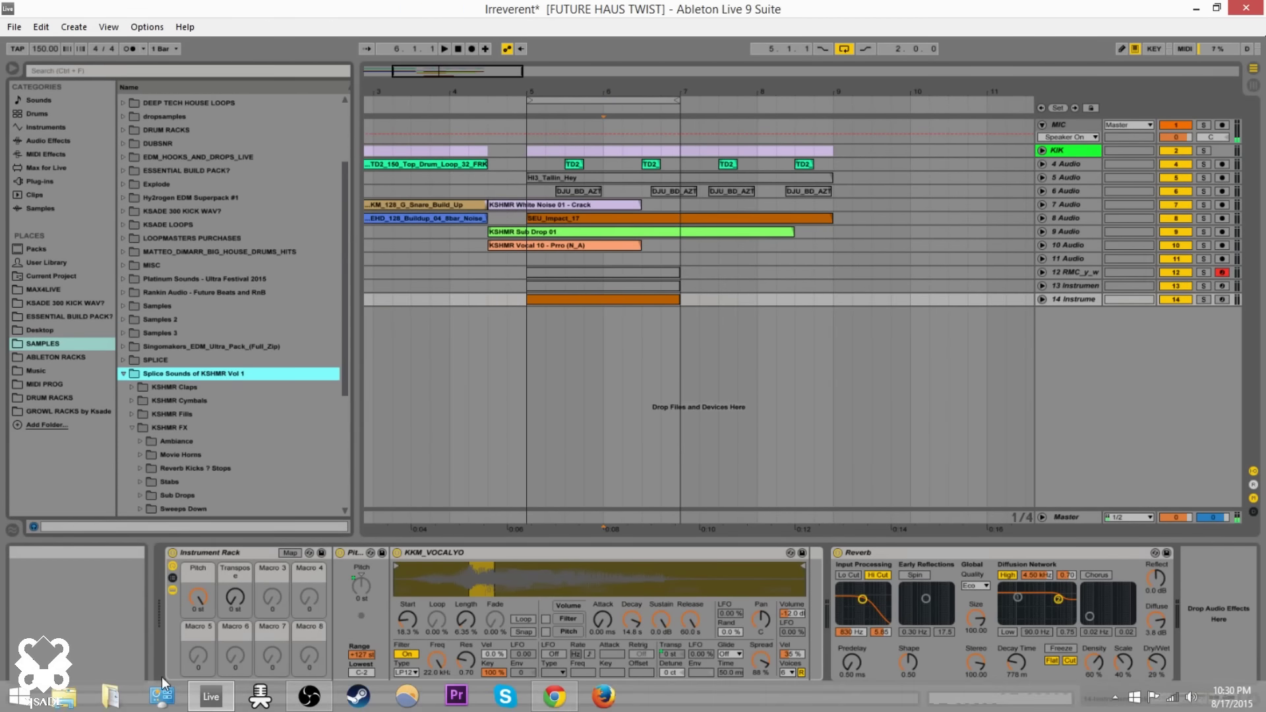
left_click(553, 700)
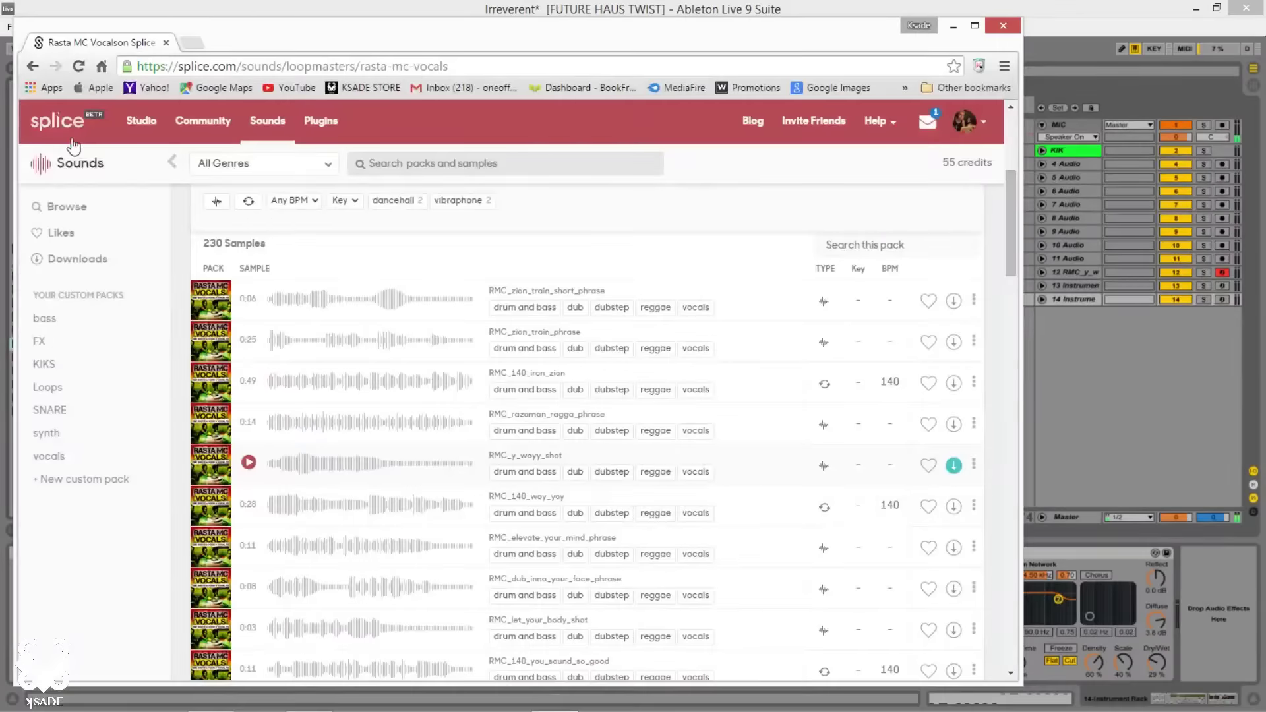
scroll(305, 317, "up", 3)
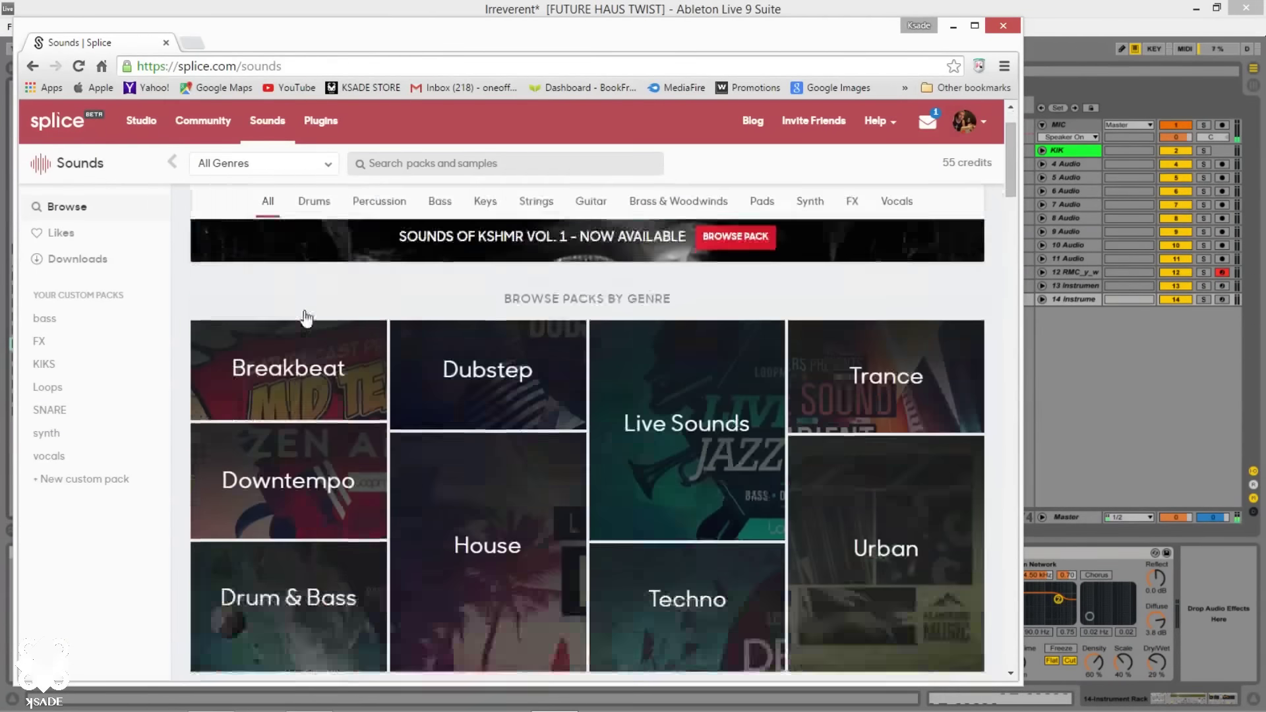
scroll(307, 315, "down", 12)
scroll(303, 315, "up", 5)
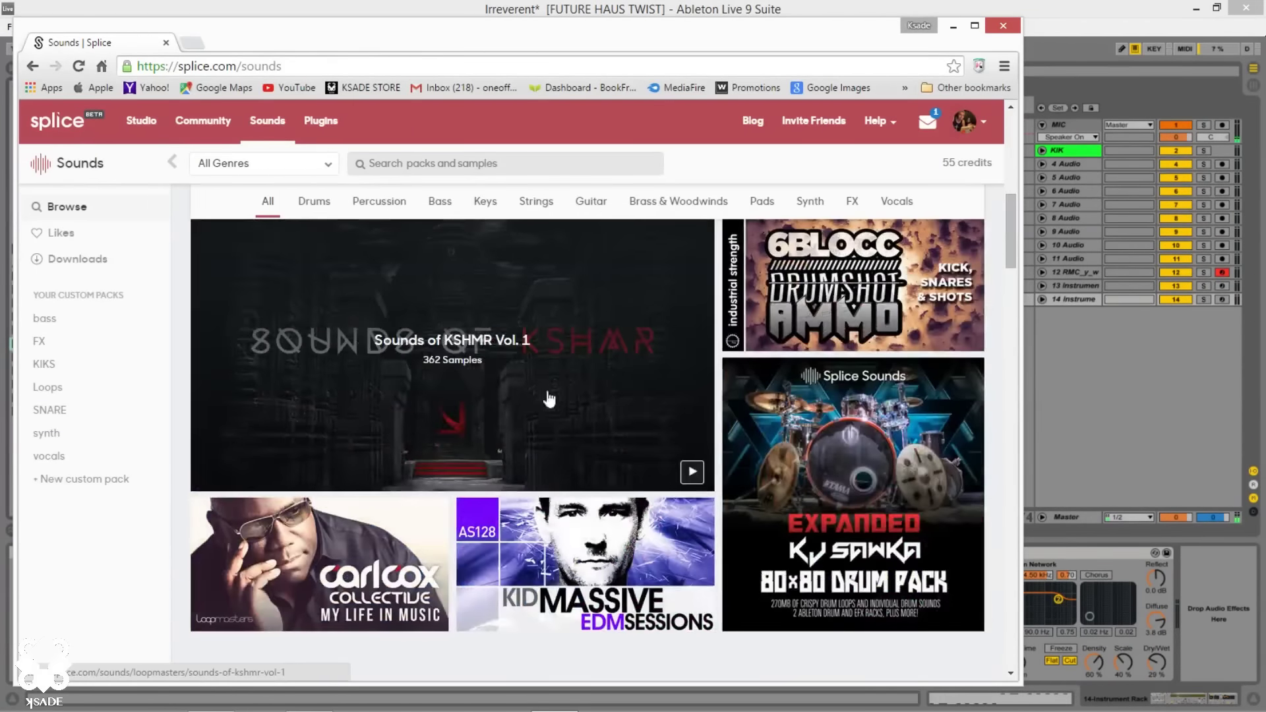
scroll(546, 398, "up", 2)
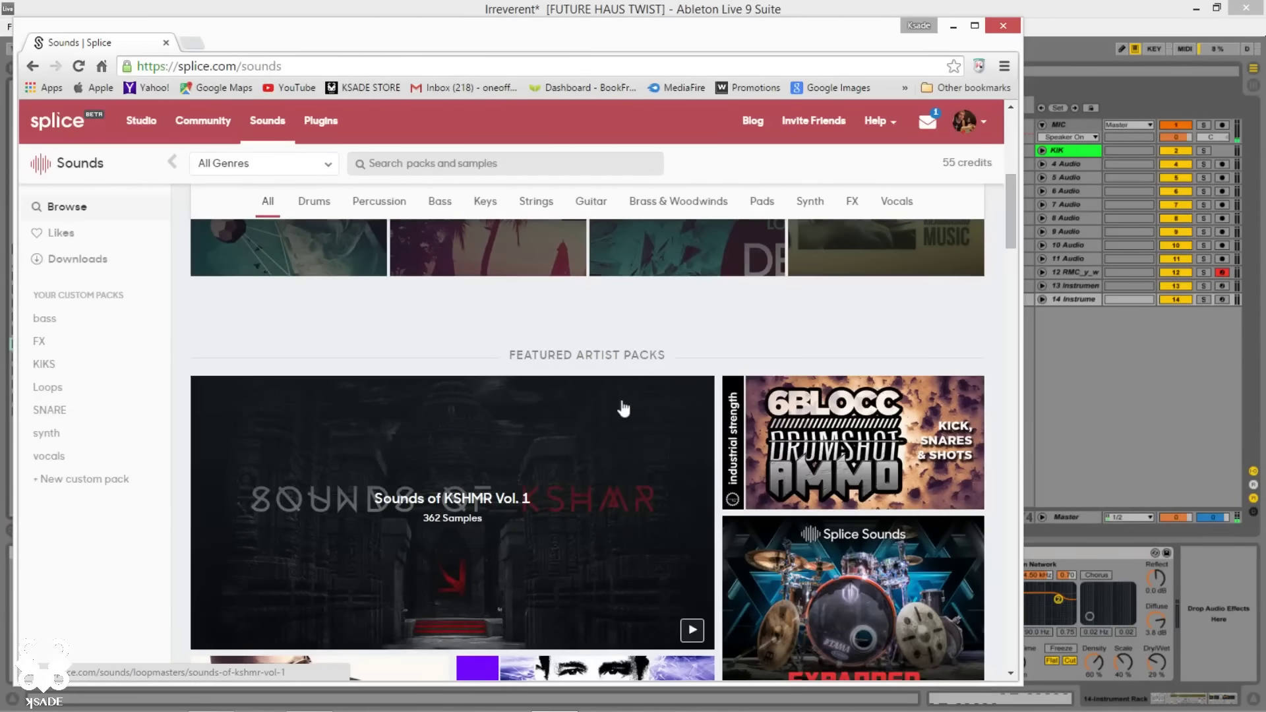
scroll(577, 404, "down", 1)
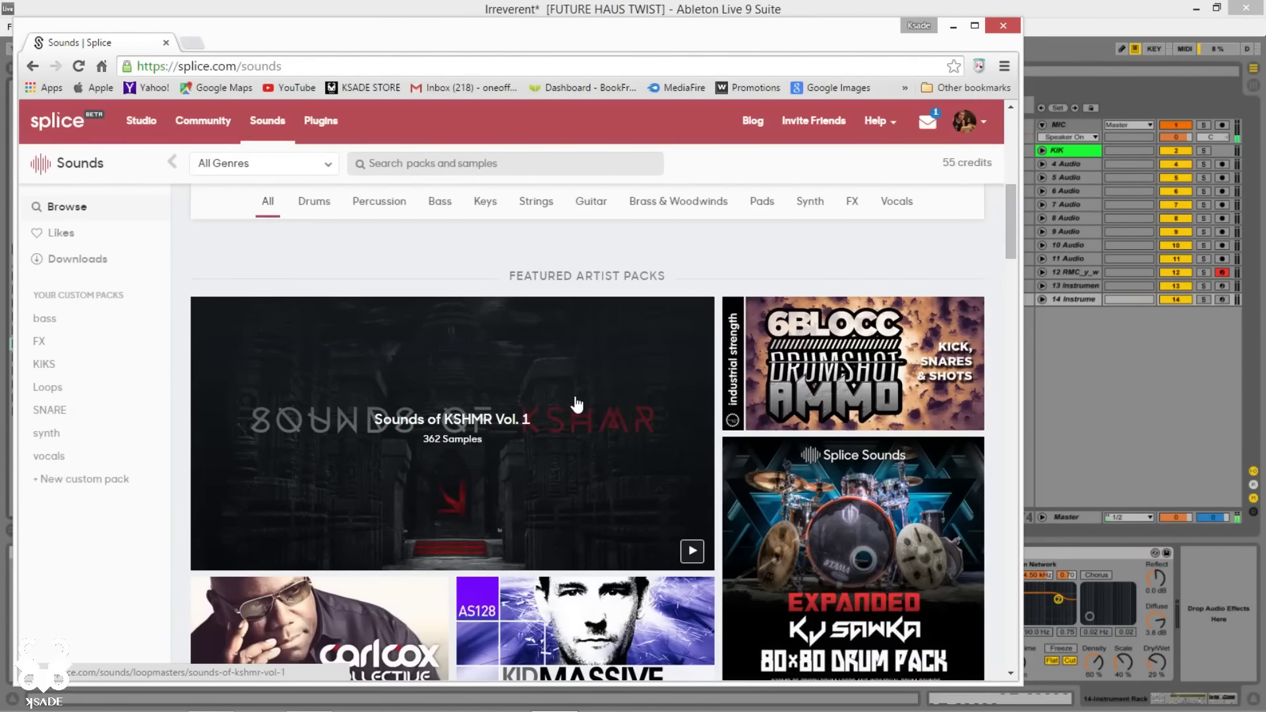
scroll(576, 399, "up", 7)
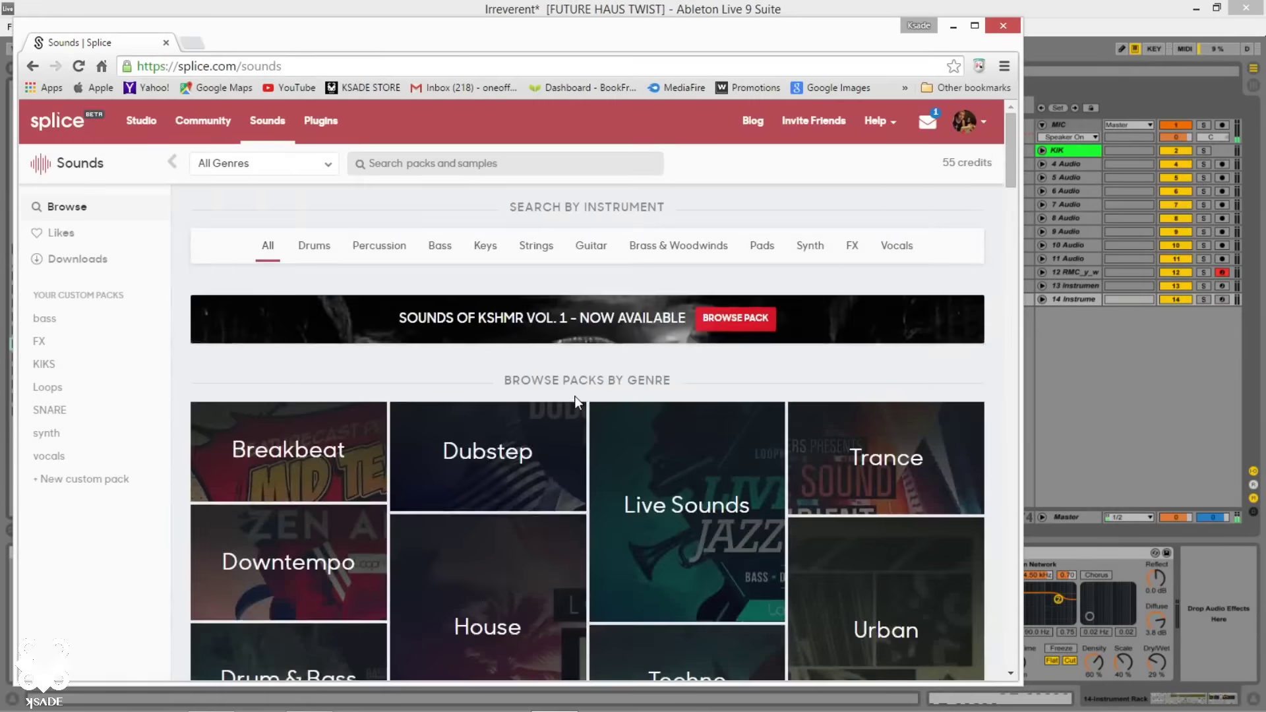
scroll(741, 334, "down", 9)
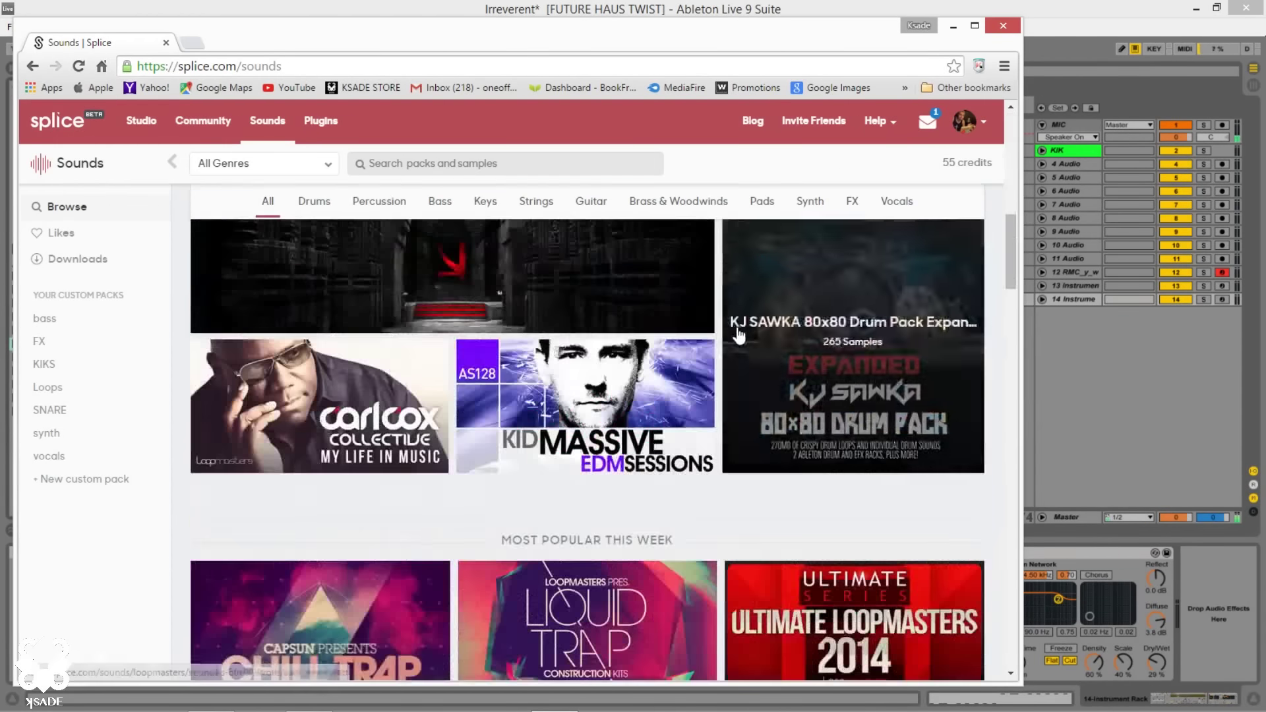
scroll(740, 334, "up", 5)
scroll(565, 515, "down", 3)
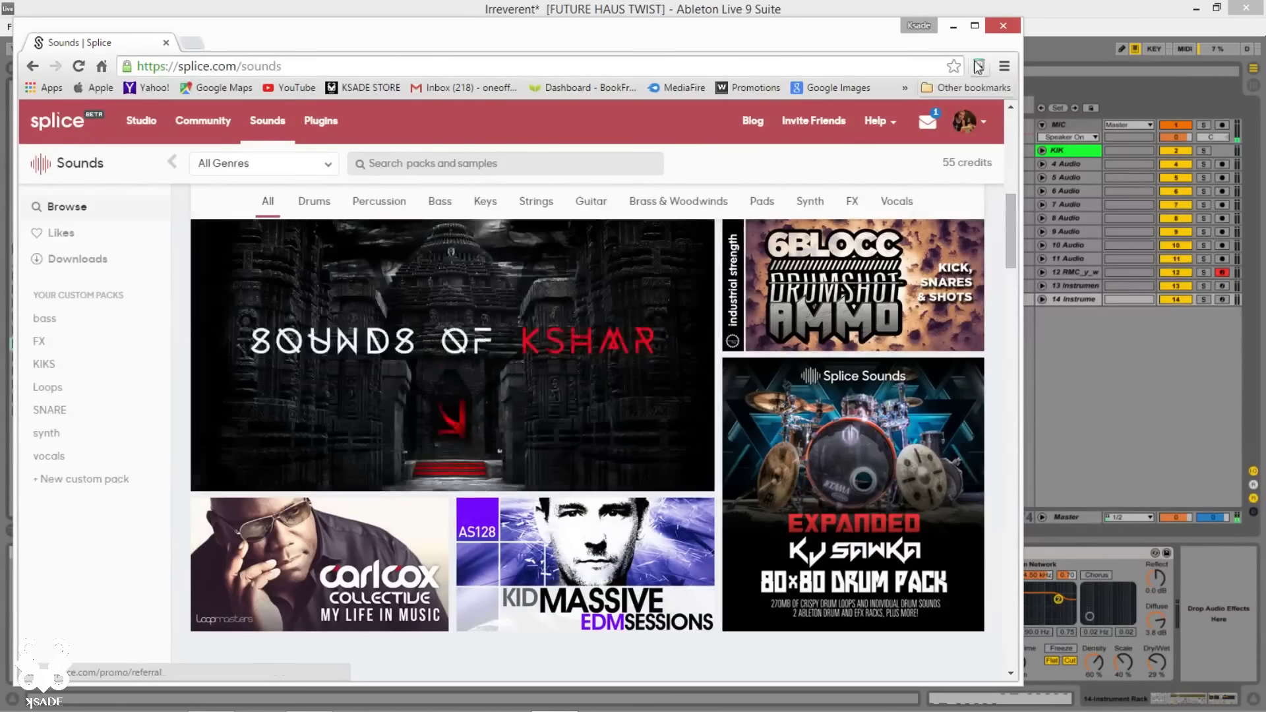
left_click(952, 26)
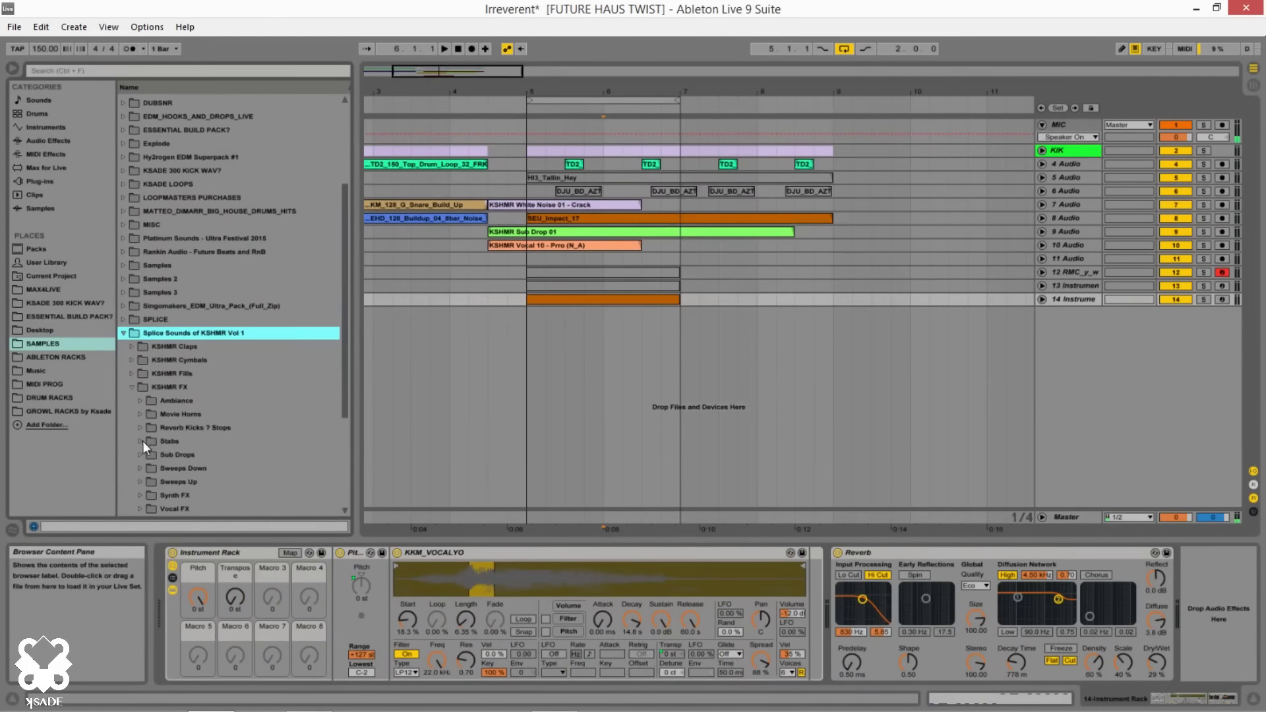
Audition the KSHMR FX Stabs, place KSHMR Stab 03 (Em) on a new audio track from bar 5, and unsolo that track
left_click(141, 442)
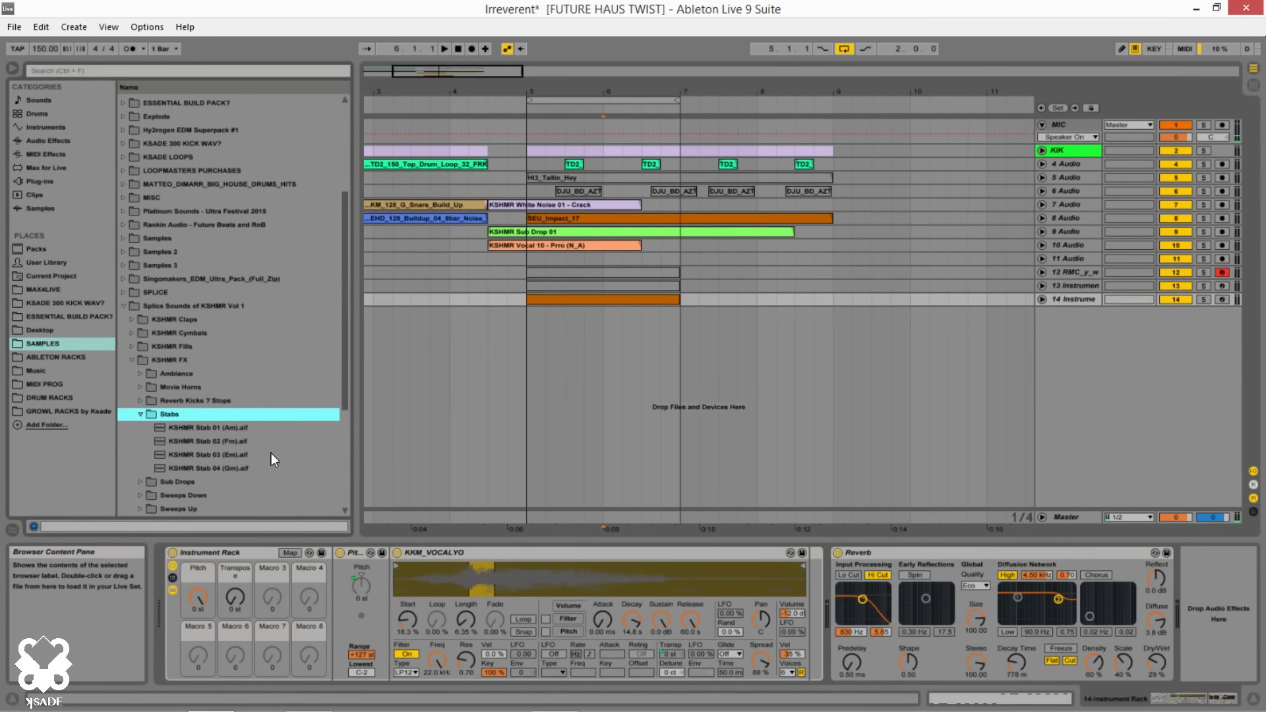
key("Down")
key("Down")
key("Down")
key("Down")
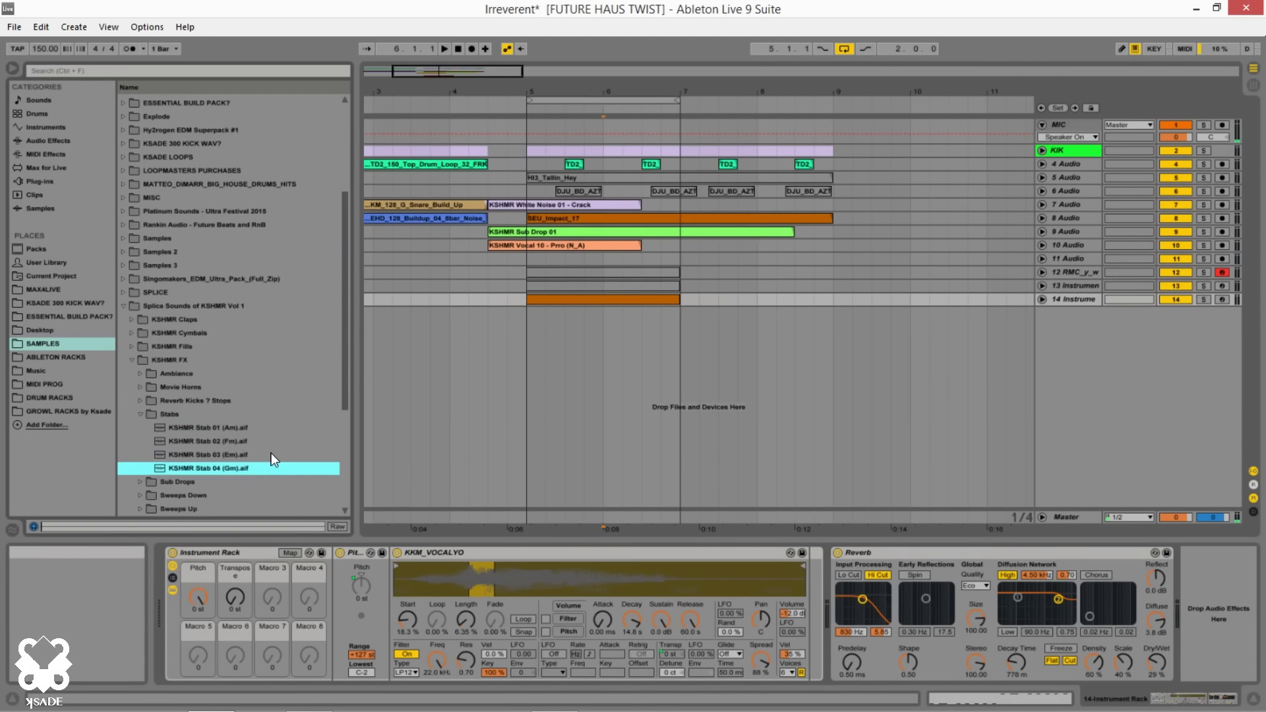
key("Up")
left_click_drag(193, 454, 528, 346)
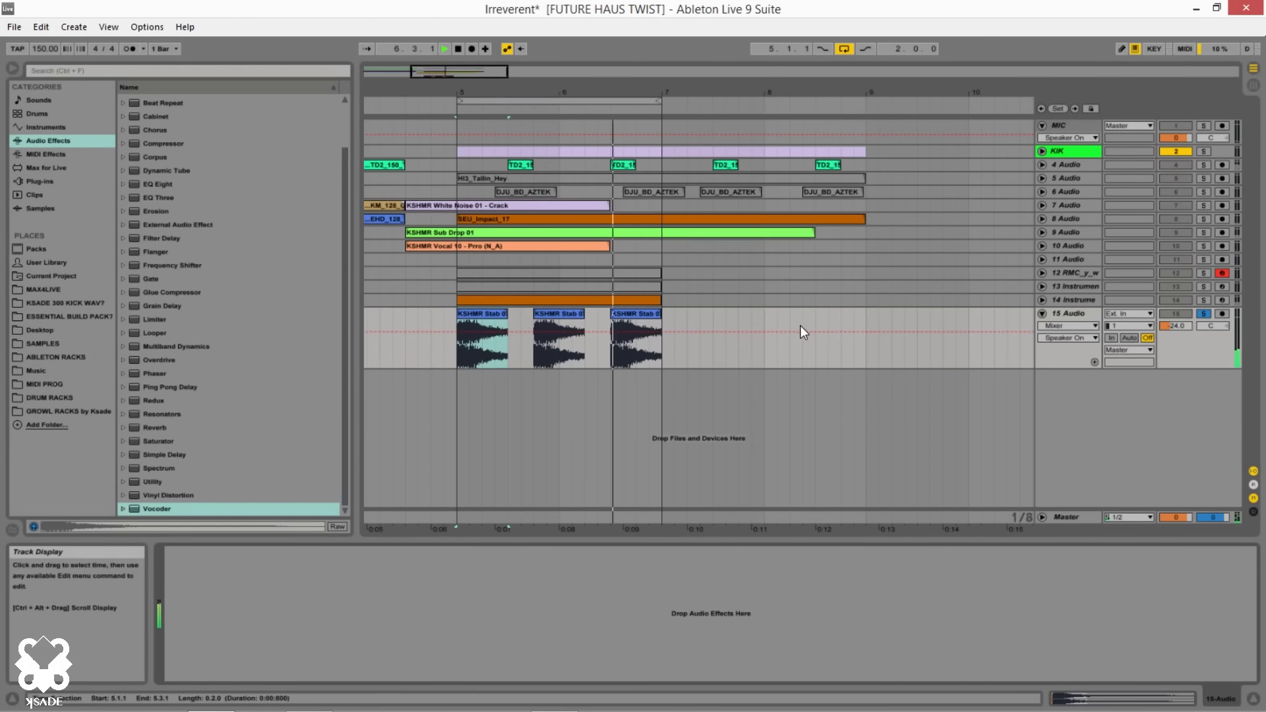
left_click(1201, 314)
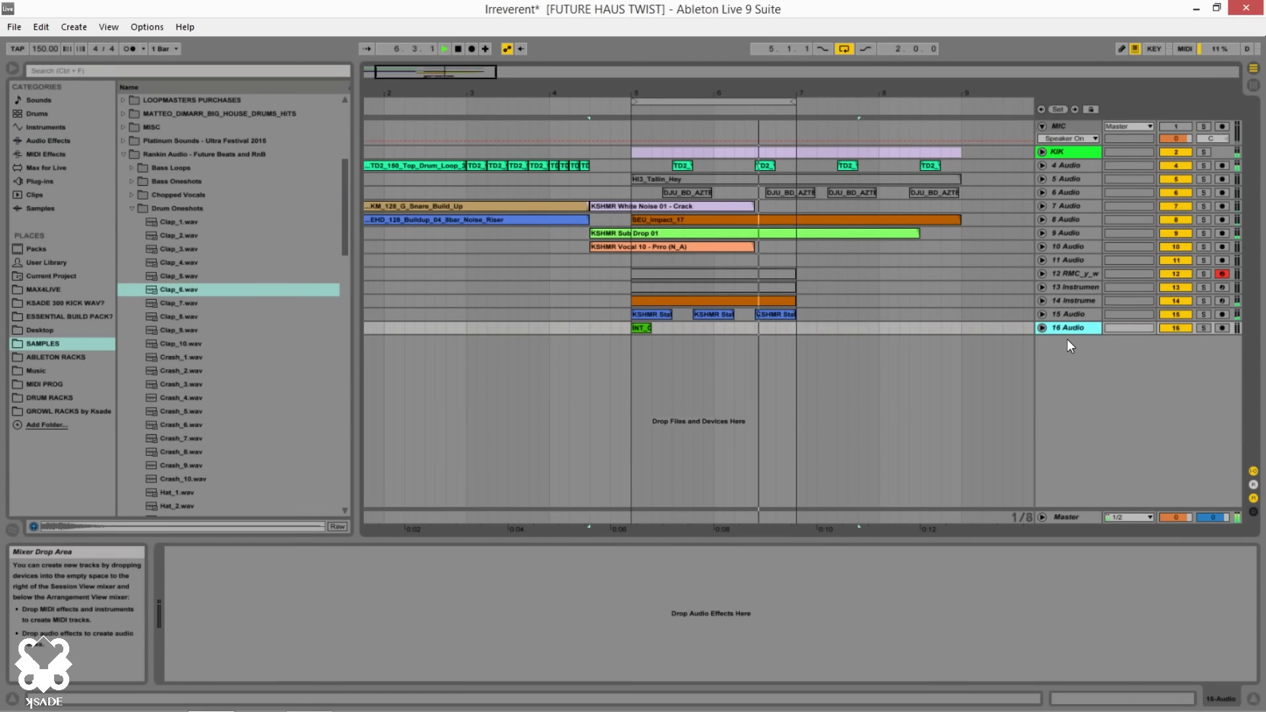
Stop playback and set the Dry/Wet of track 14's Reverb to 11%
key("space")
left_click(1076, 301)
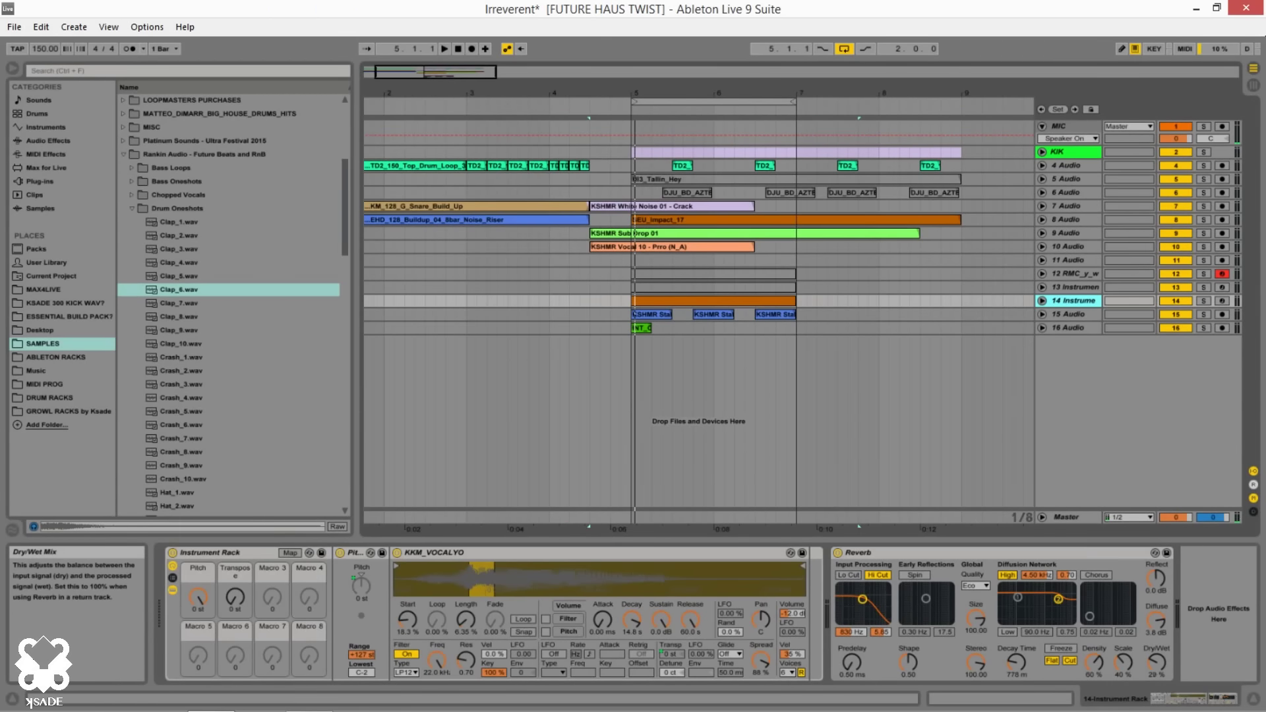
left_click_drag(1154, 664, 1154, 679)
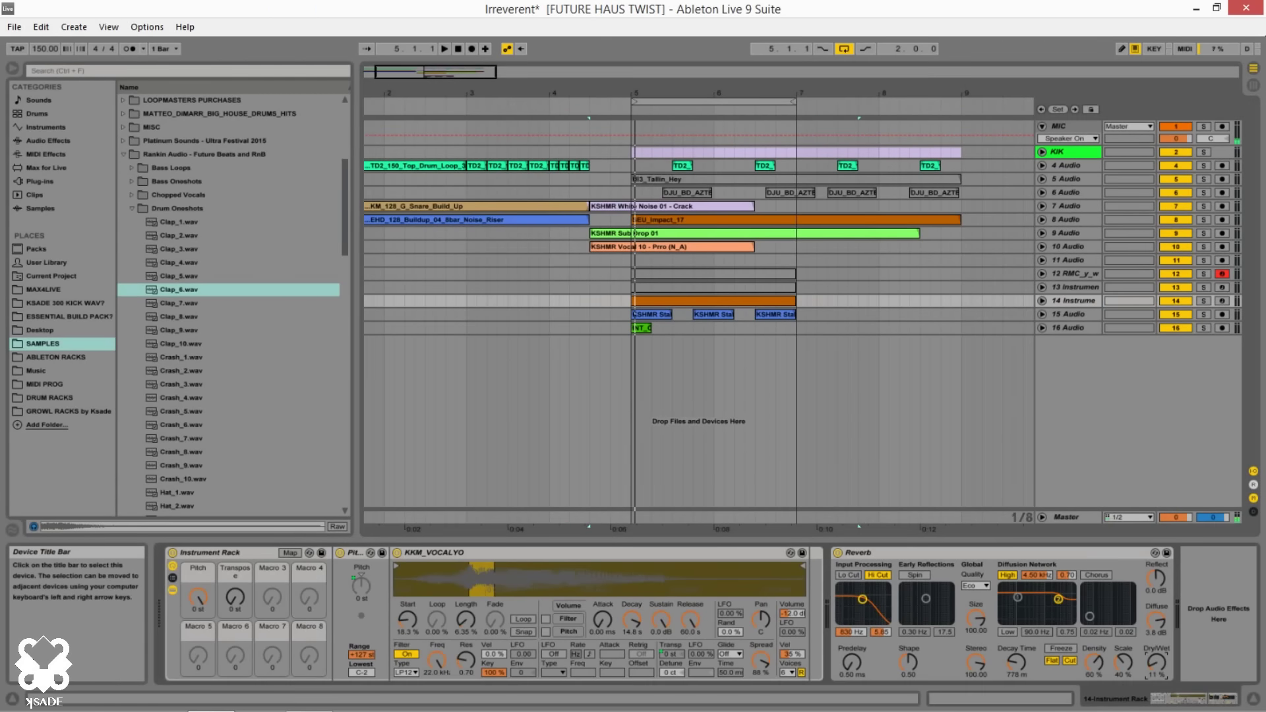
Add the Multiband Dynamics preset OTT after the Reverb on track 14 and set its Amount to 34%
left_click(51, 182)
left_click(58, 141)
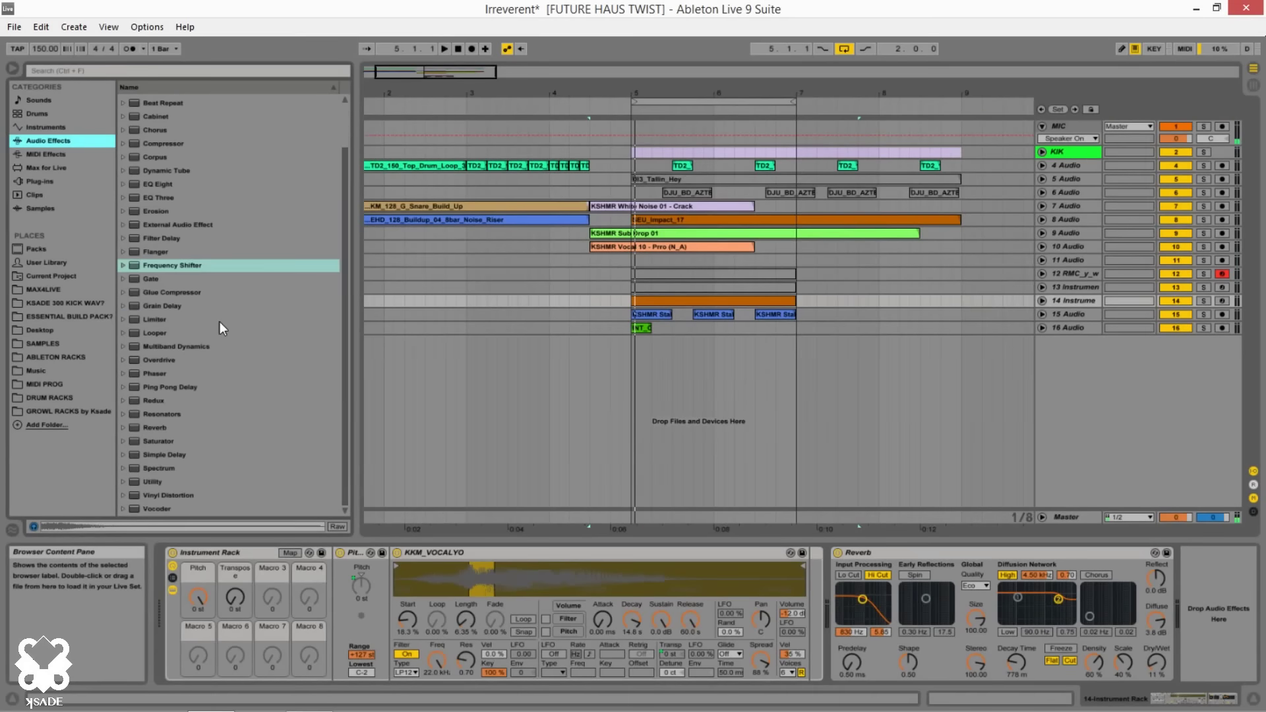
scroll(209, 301, "up", 2)
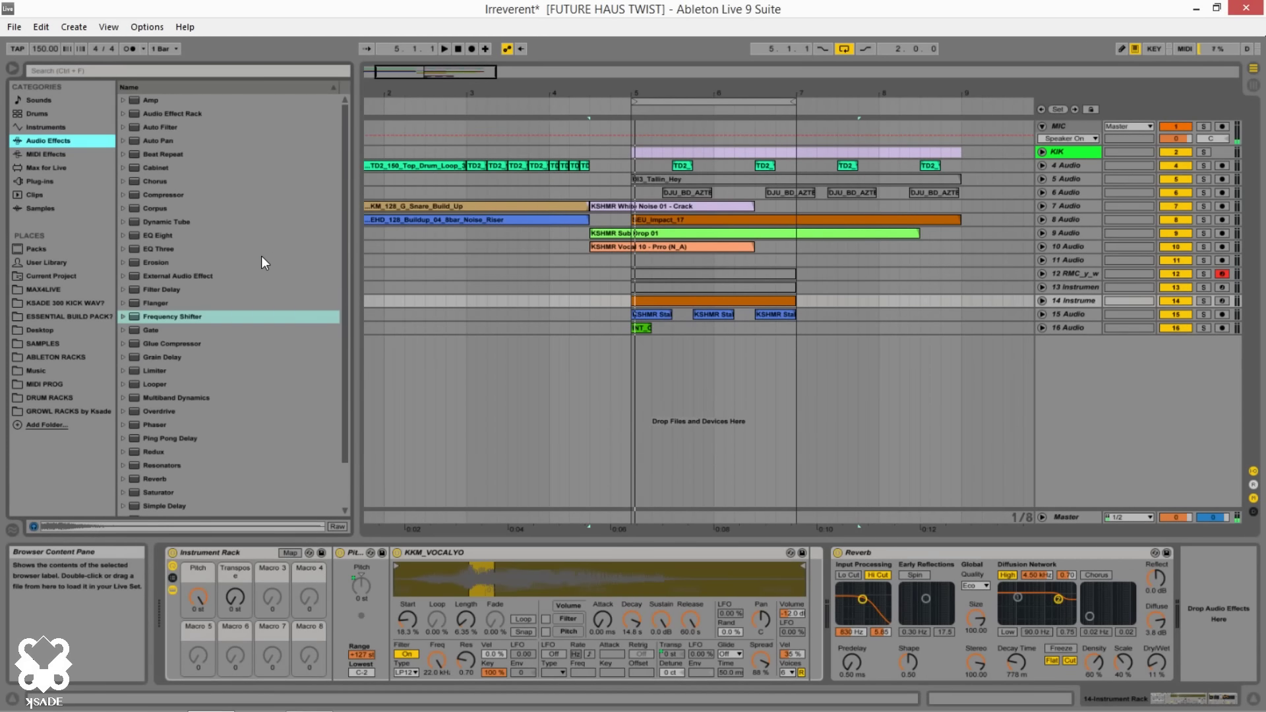
scroll(262, 261, "down", 2)
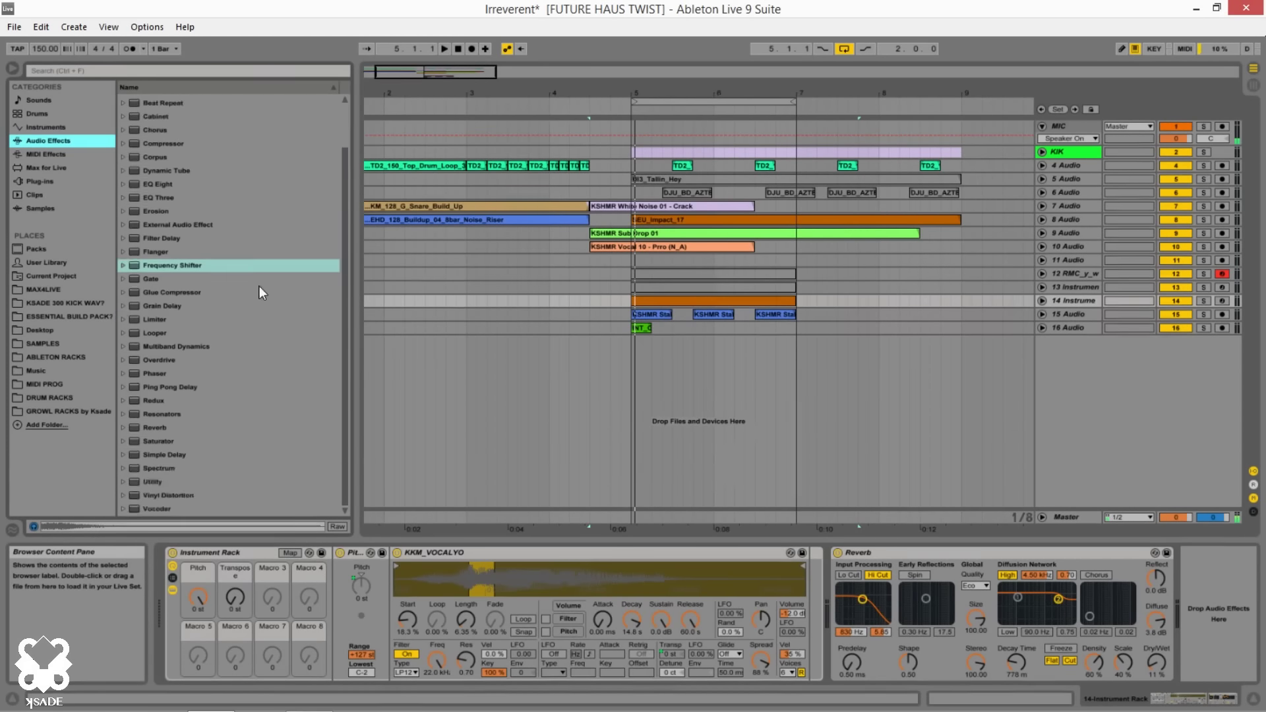
left_click(124, 346)
scroll(220, 359, "down", 5)
left_click_drag(168, 306, 1119, 554)
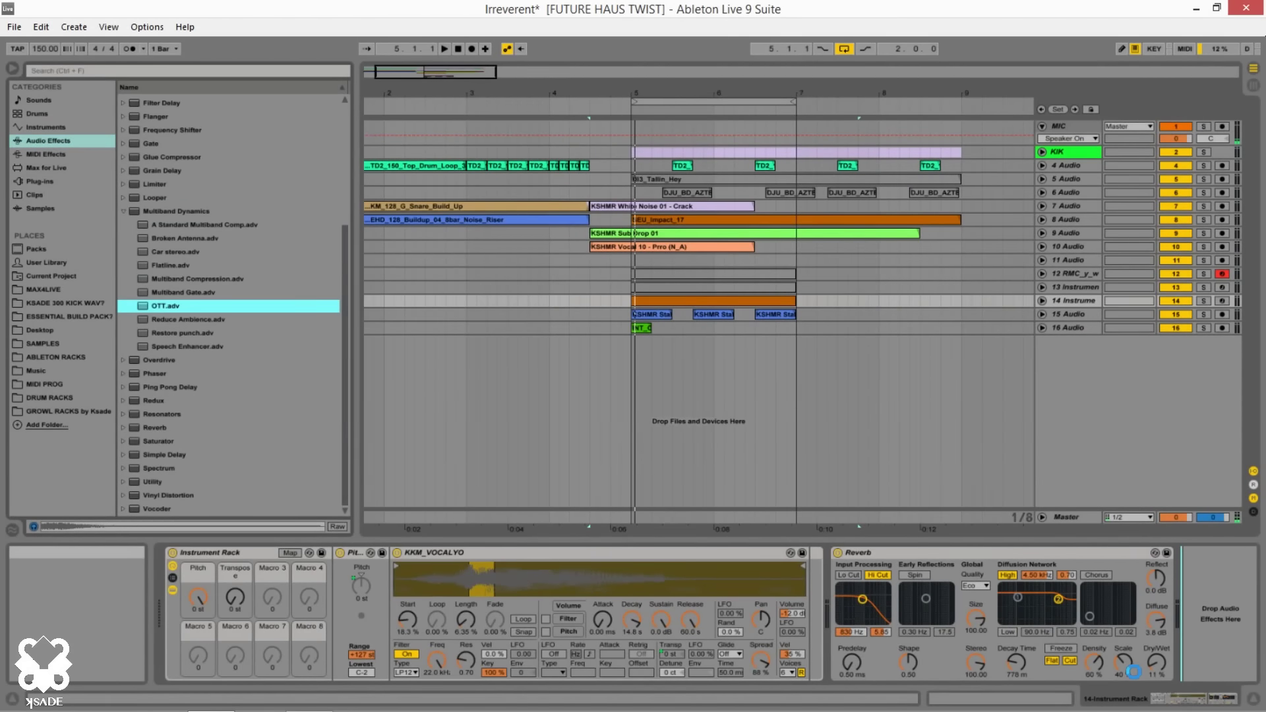
left_click_drag(1134, 671, 1135, 673)
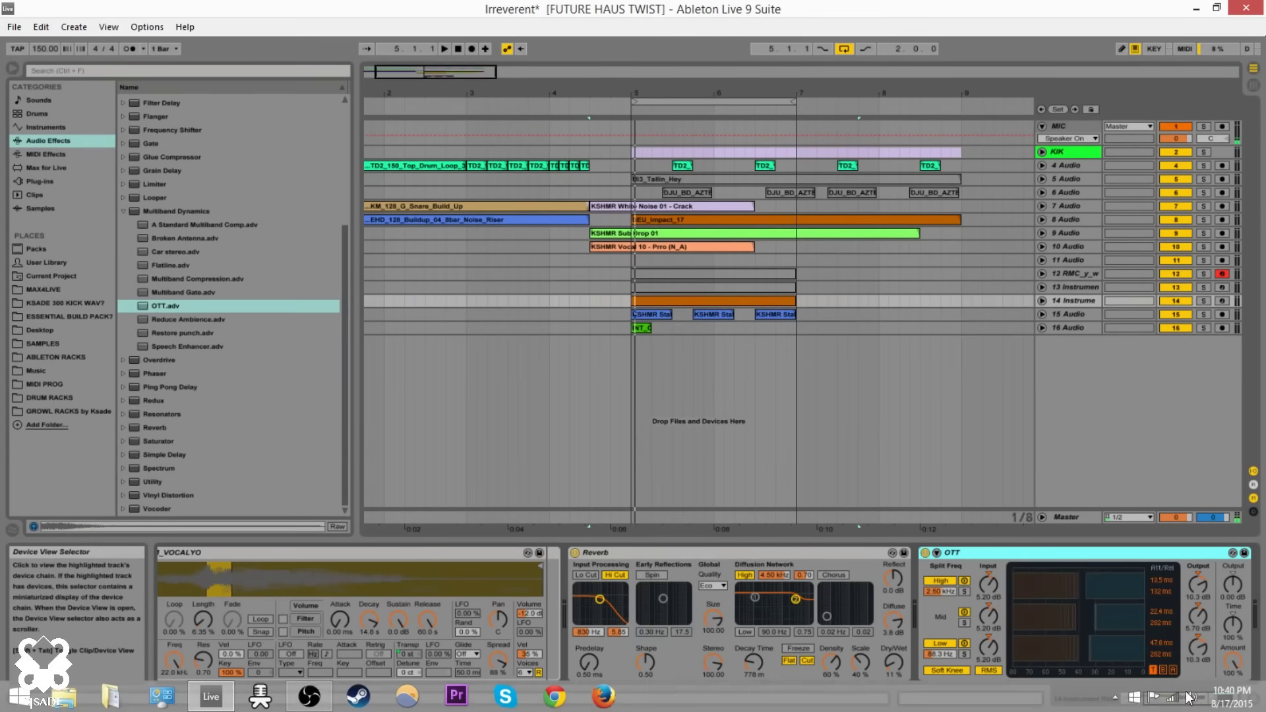
left_click_drag(1243, 661, 1243, 673)
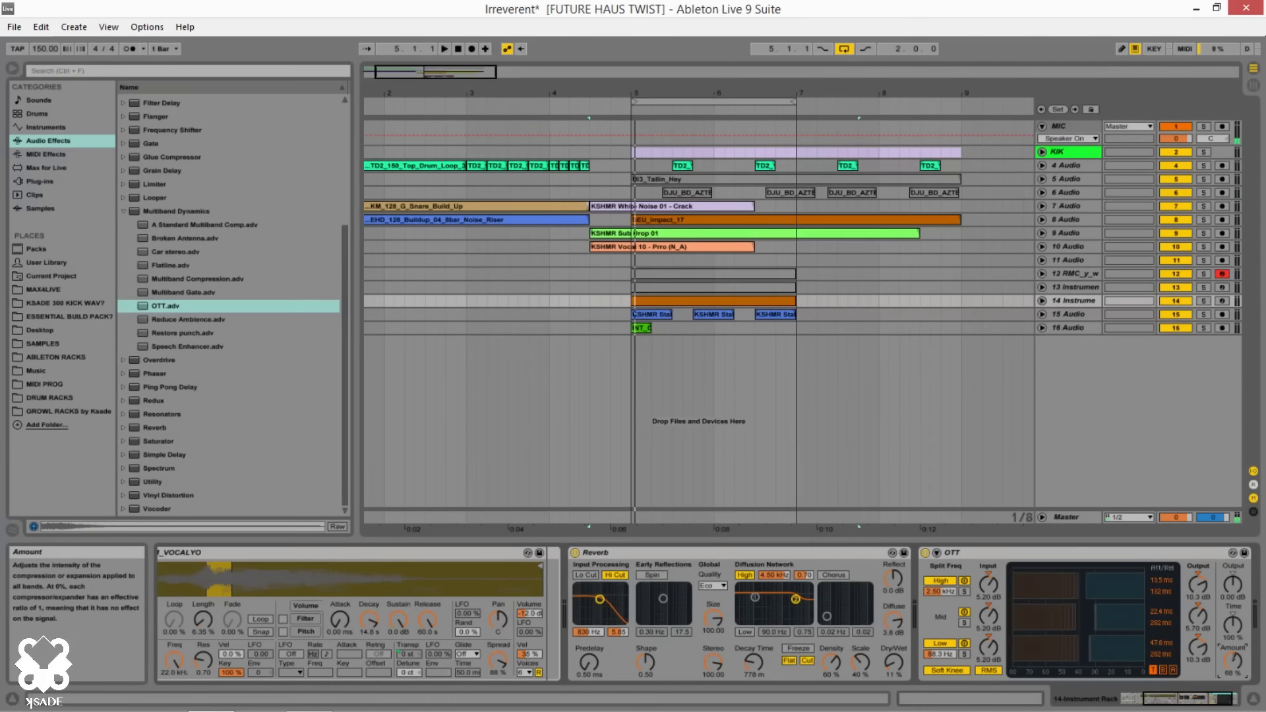
Audition track 14 soloed from bar 5, set the OTT Amount to 40%, then unsolo it and reactivate the MIC track
left_click(713, 302)
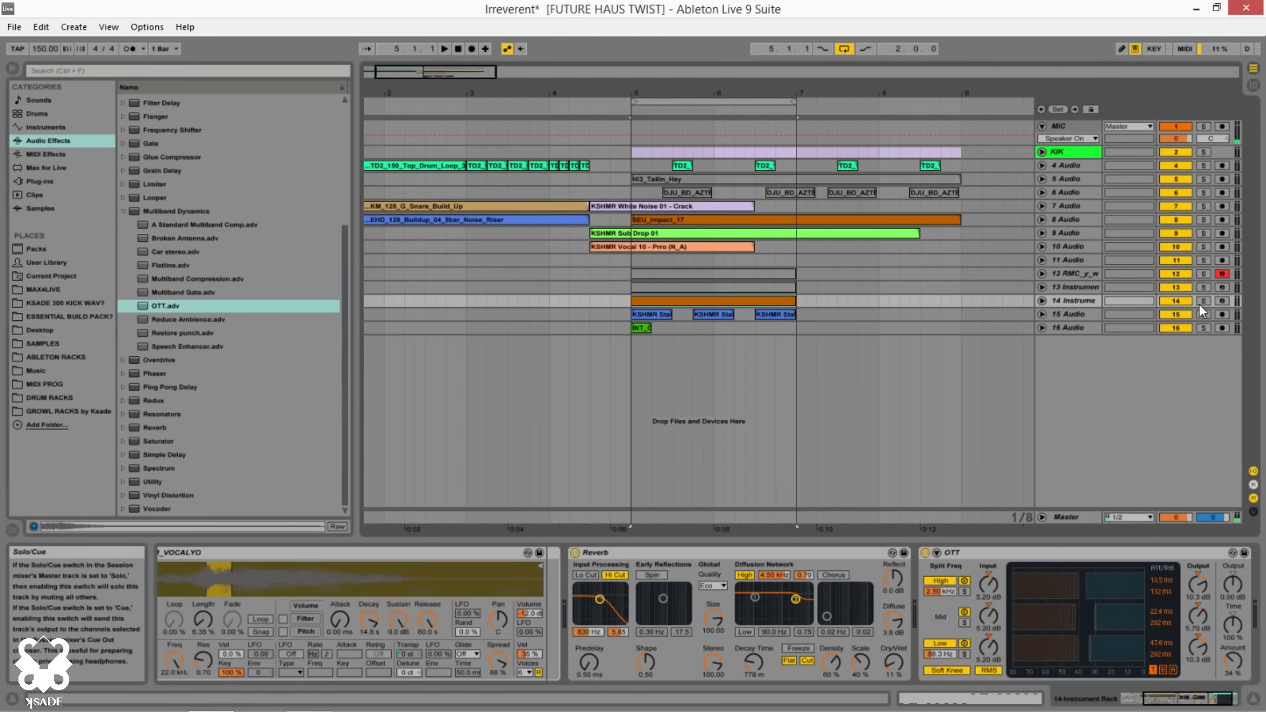
key("space")
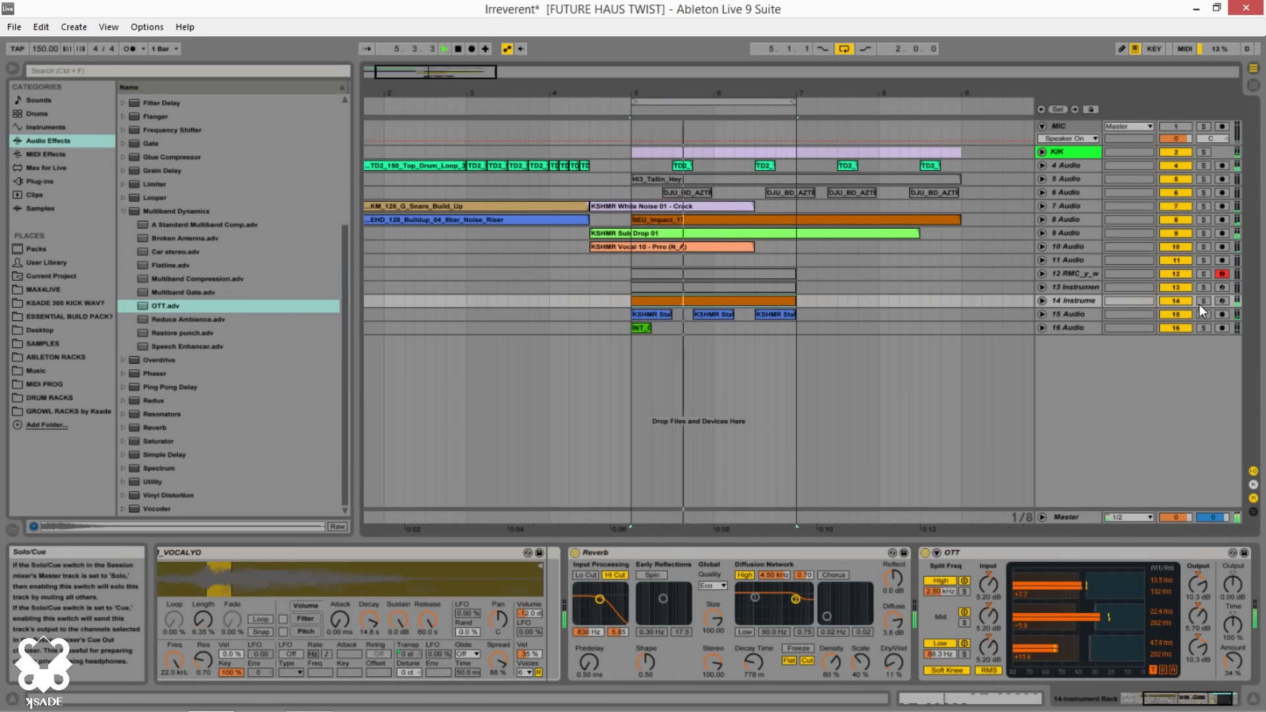
left_click(1202, 302)
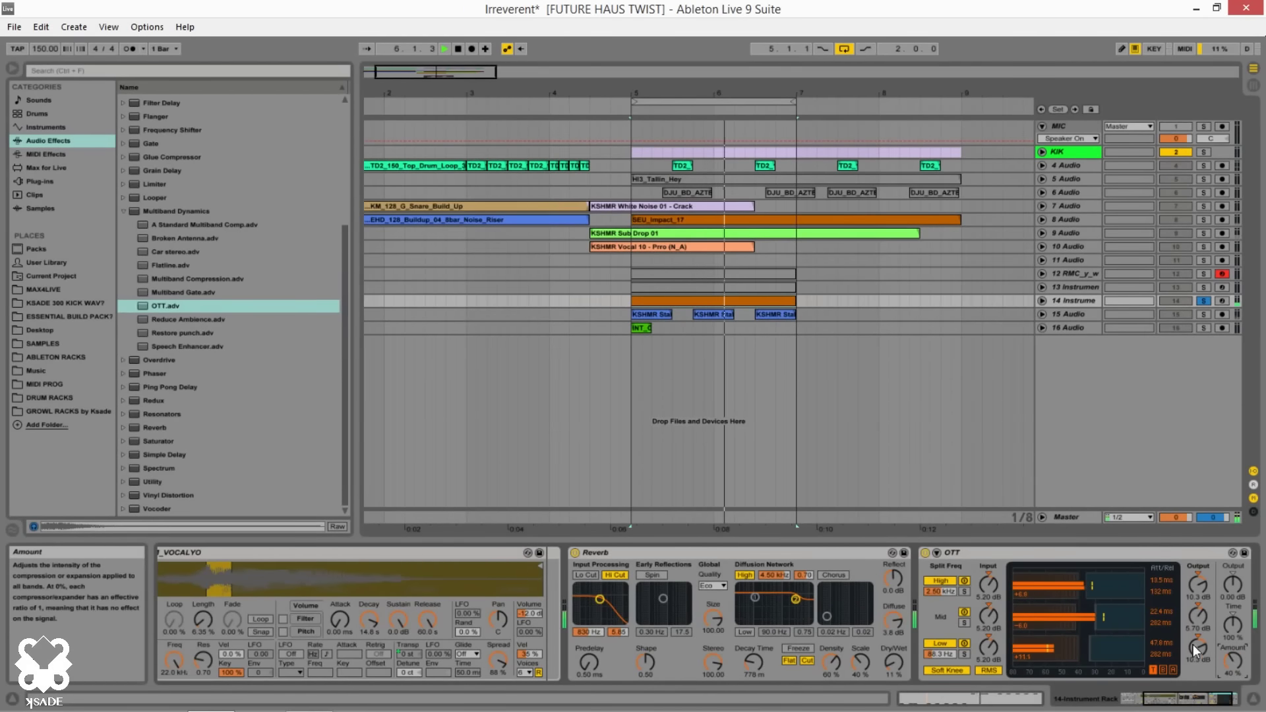
left_click(1205, 300)
left_click(1172, 126)
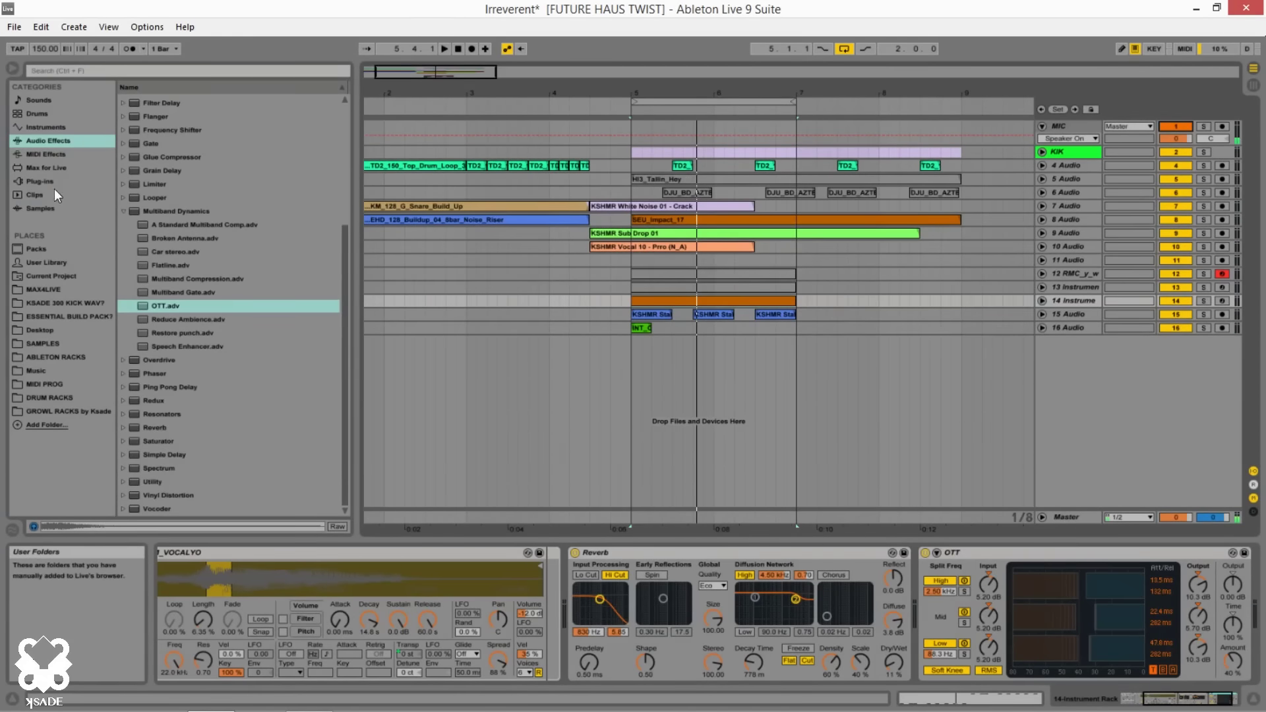
Insert the iZotope Trash 2 plug-in after OTT on track 14 and center its window
left_click(41, 178)
scroll(214, 244, "down", 2)
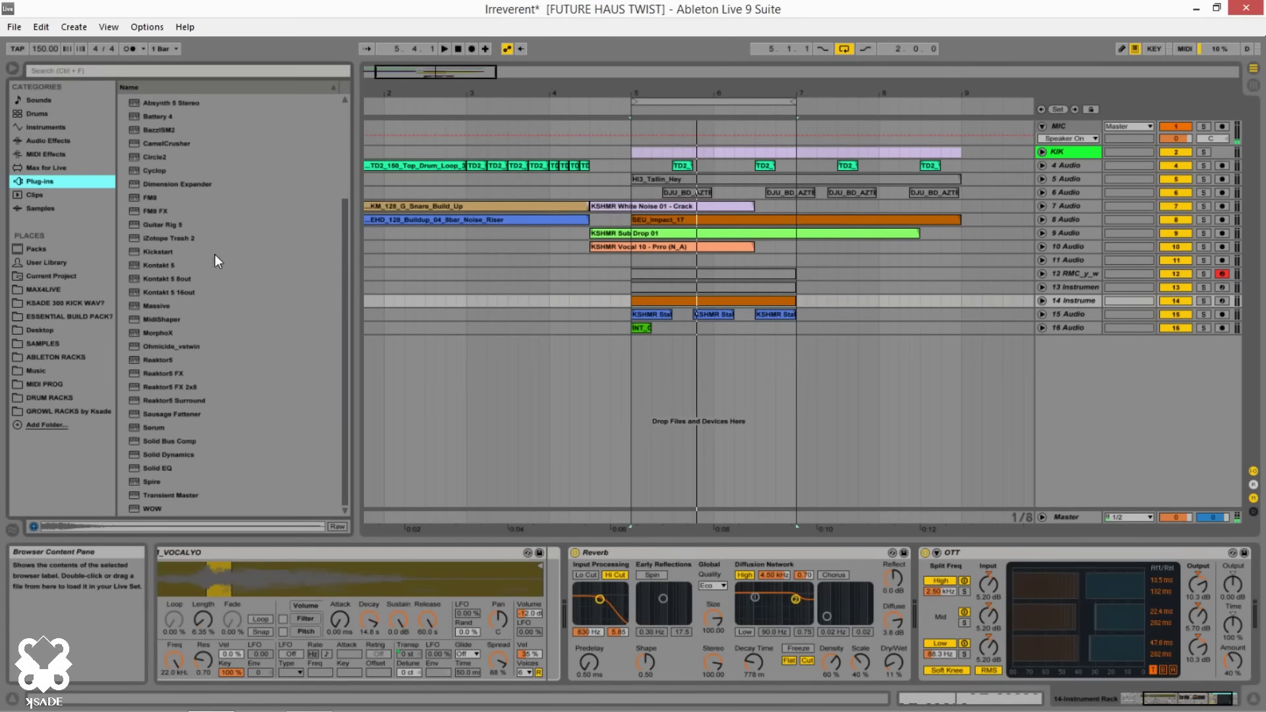
left_click_drag(1186, 698, 1221, 698)
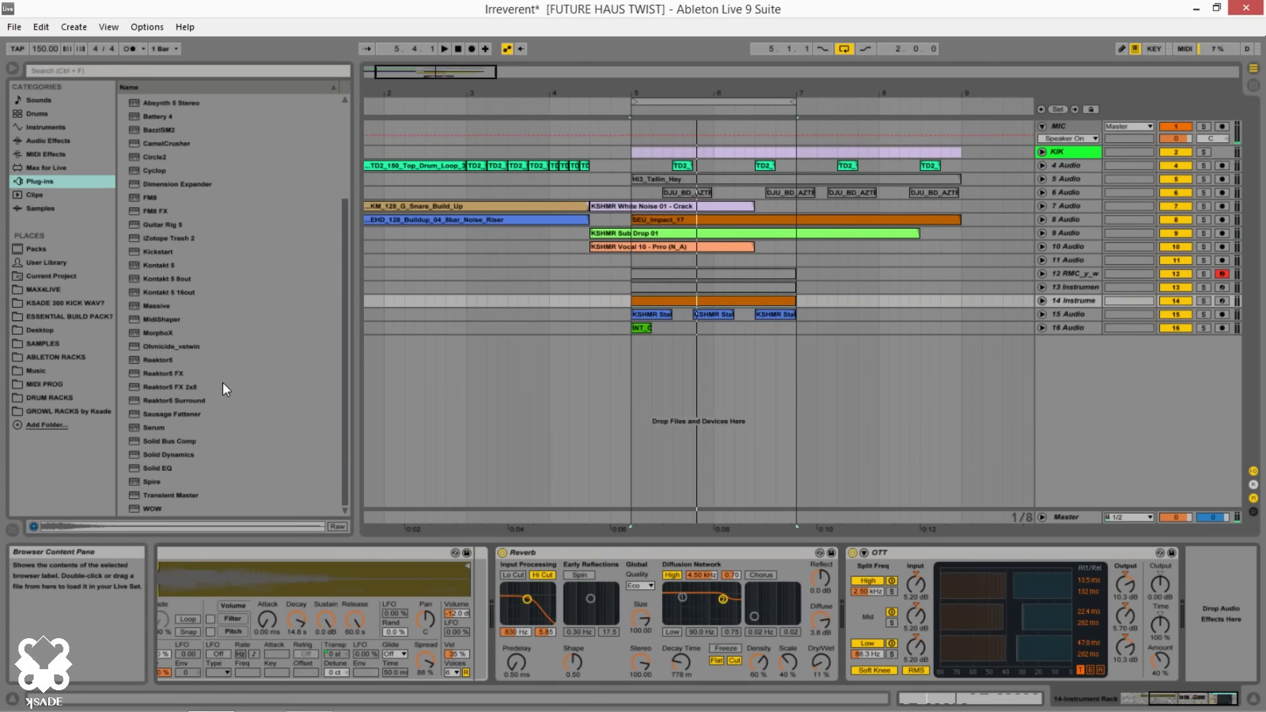
left_click_drag(176, 238, 1226, 652)
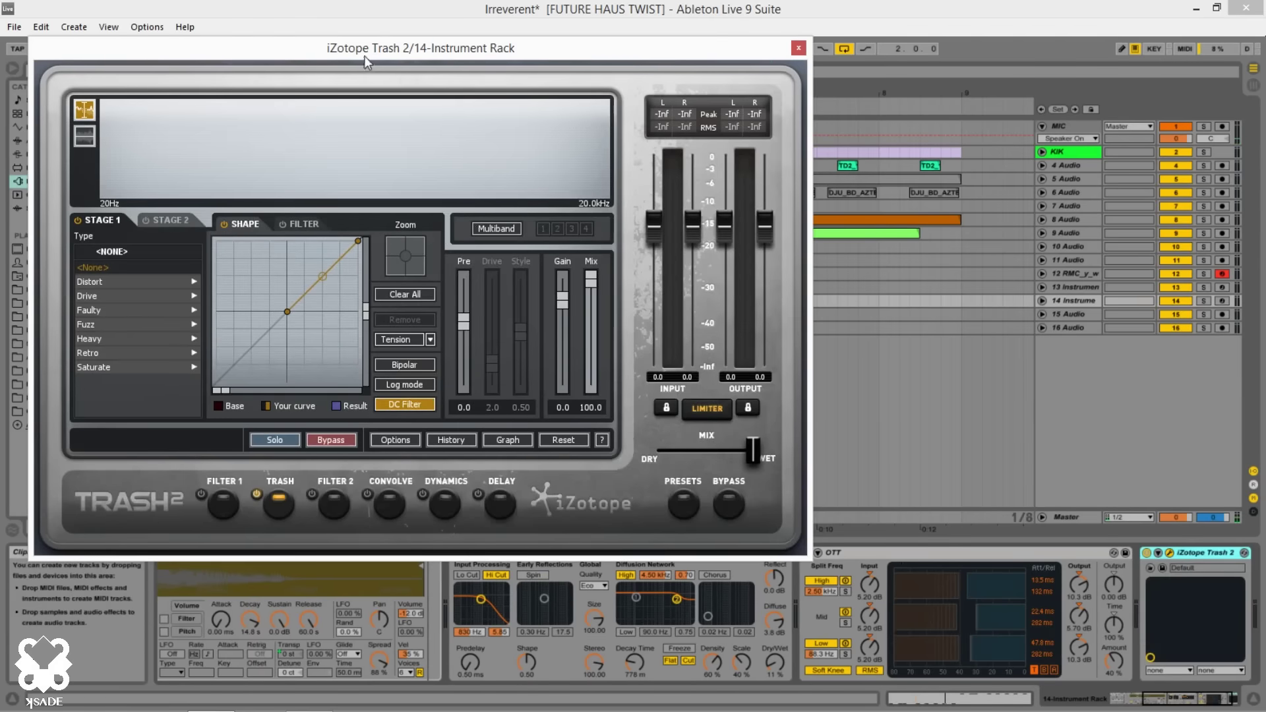
left_click_drag(367, 54, 560, 79)
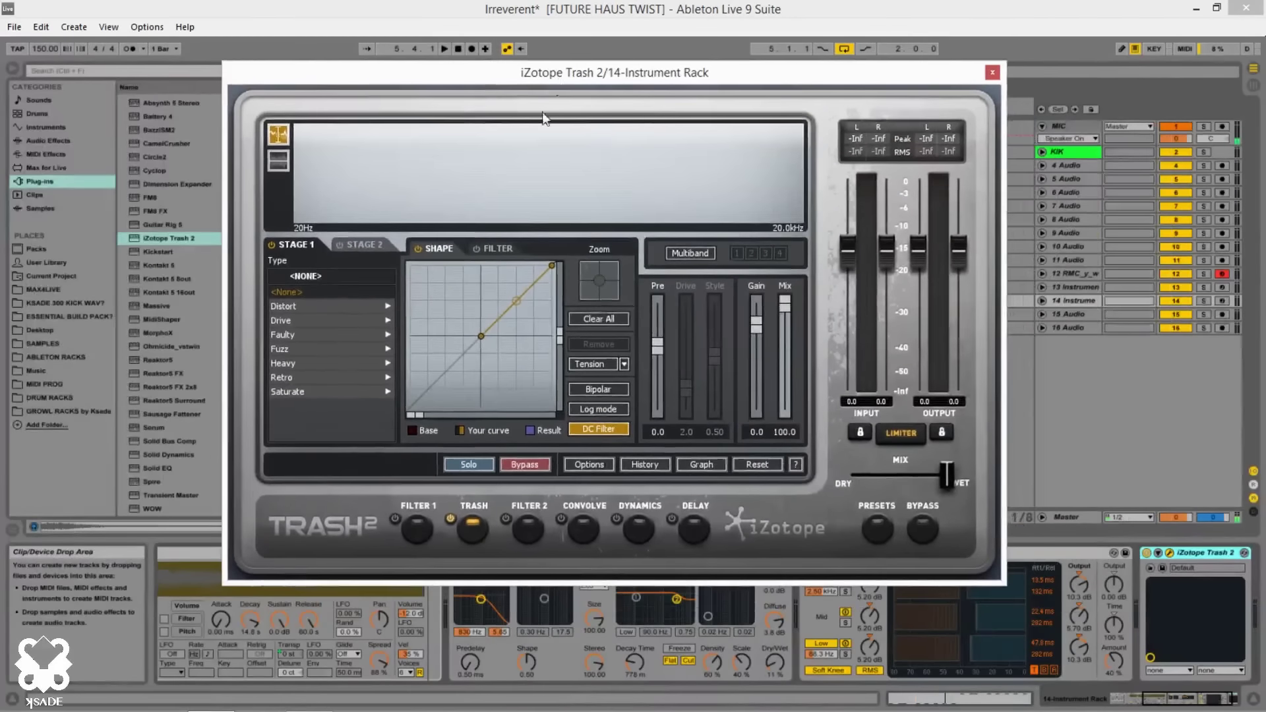
Set node 3 of Trash 2's Filter 1 to Screaming Peak and tune it to about 981 Hz while looping track 14 soloed
left_click(420, 525)
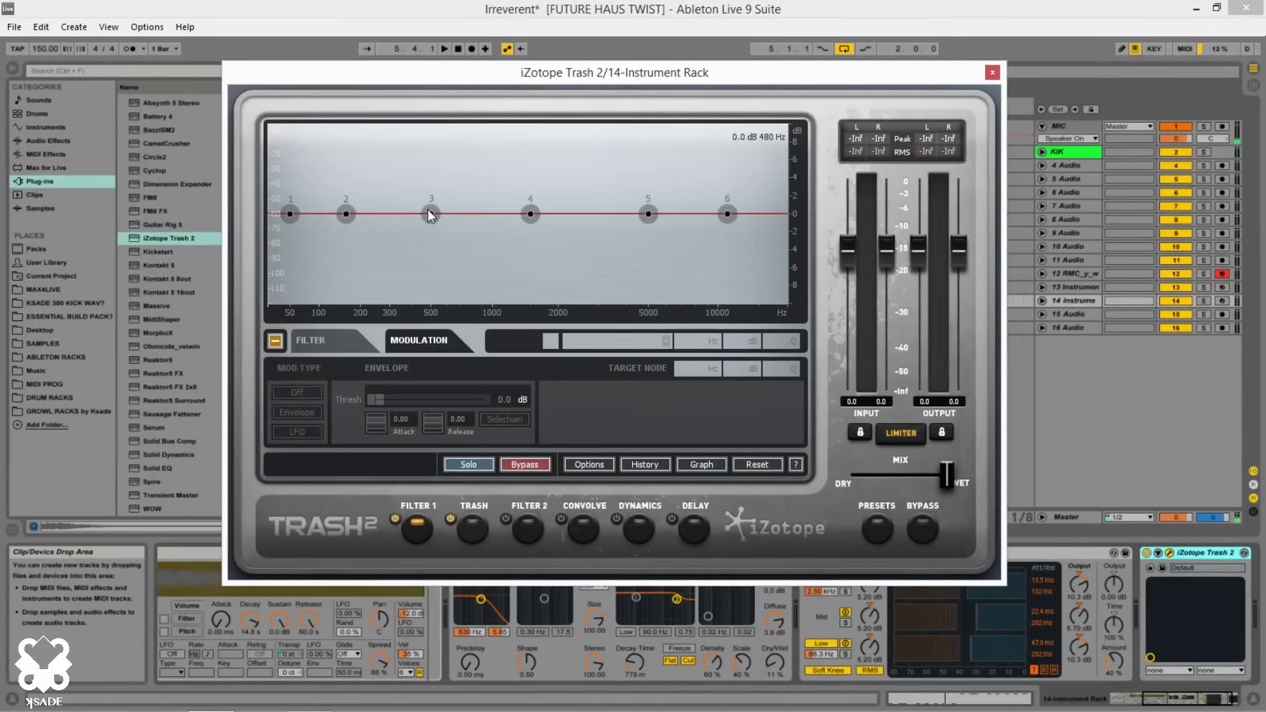
left_click(431, 213)
right_click(433, 220)
mouse_move(468, 285)
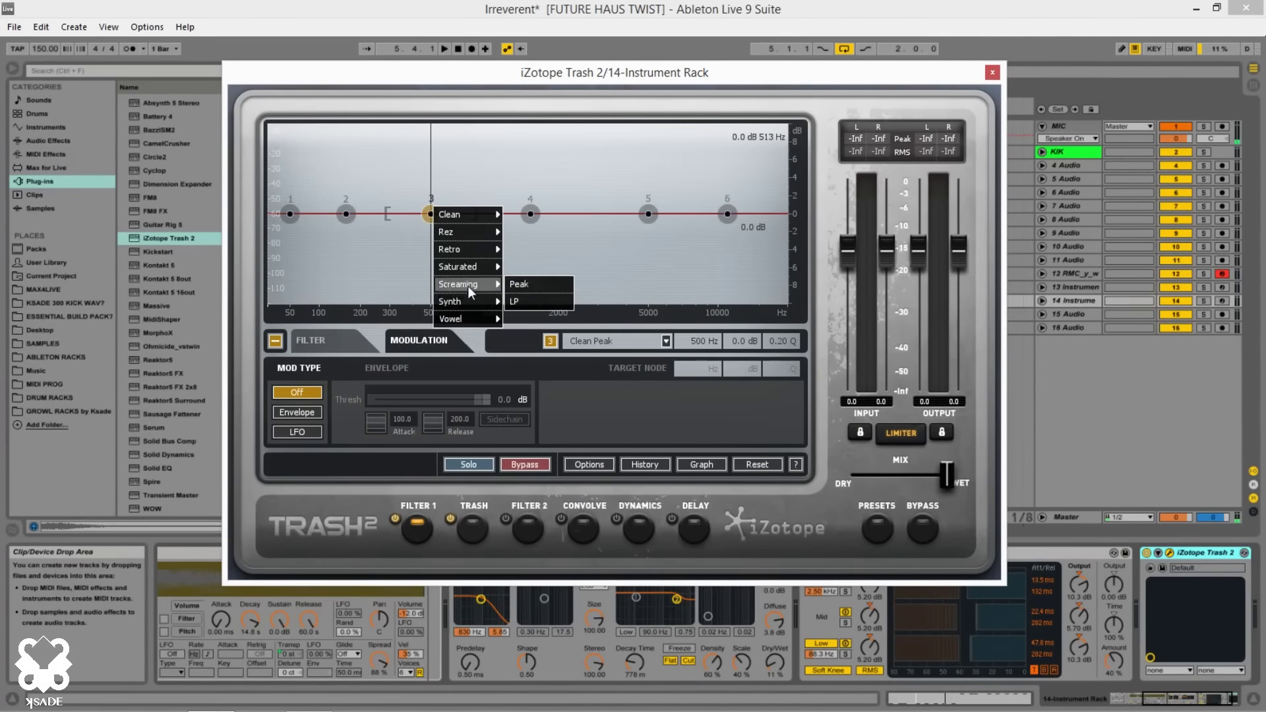
left_click(558, 290)
left_click_drag(432, 213, 474, 213)
left_click(1204, 300)
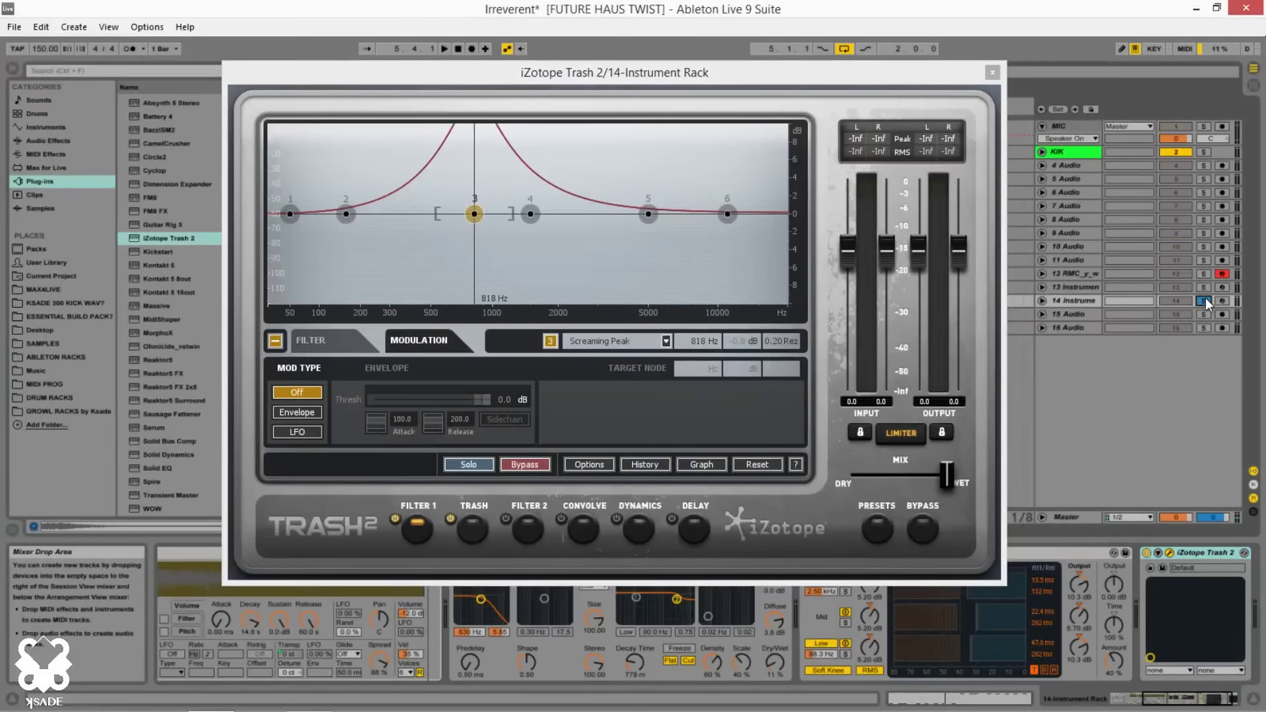
key("space")
mouse_move(474, 213)
left_mouse_down()
mouse_move(621, 210)
mouse_move(461, 209)
mouse_move(483, 209)
left_mouse_up()
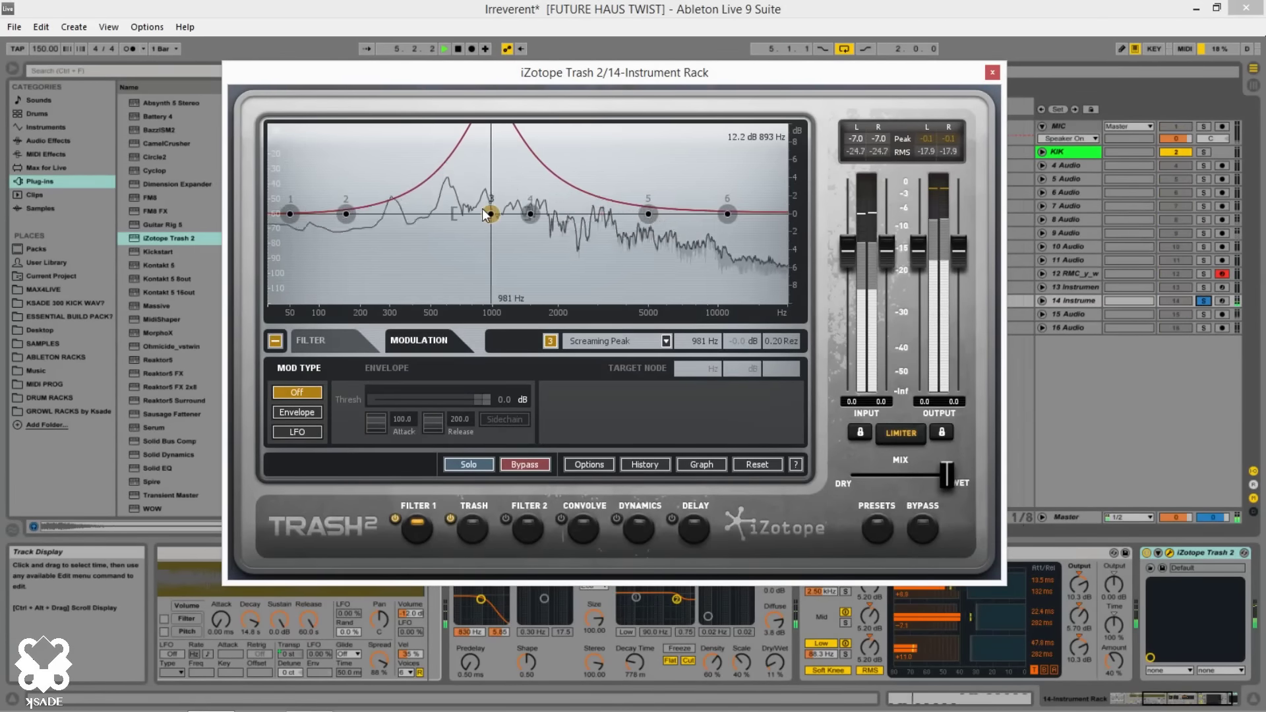
Set Filter 1's node 5 to Screaming Peak, move it to about 352 Hz, and compare the sound with the filter bypassed
right_click(645, 212)
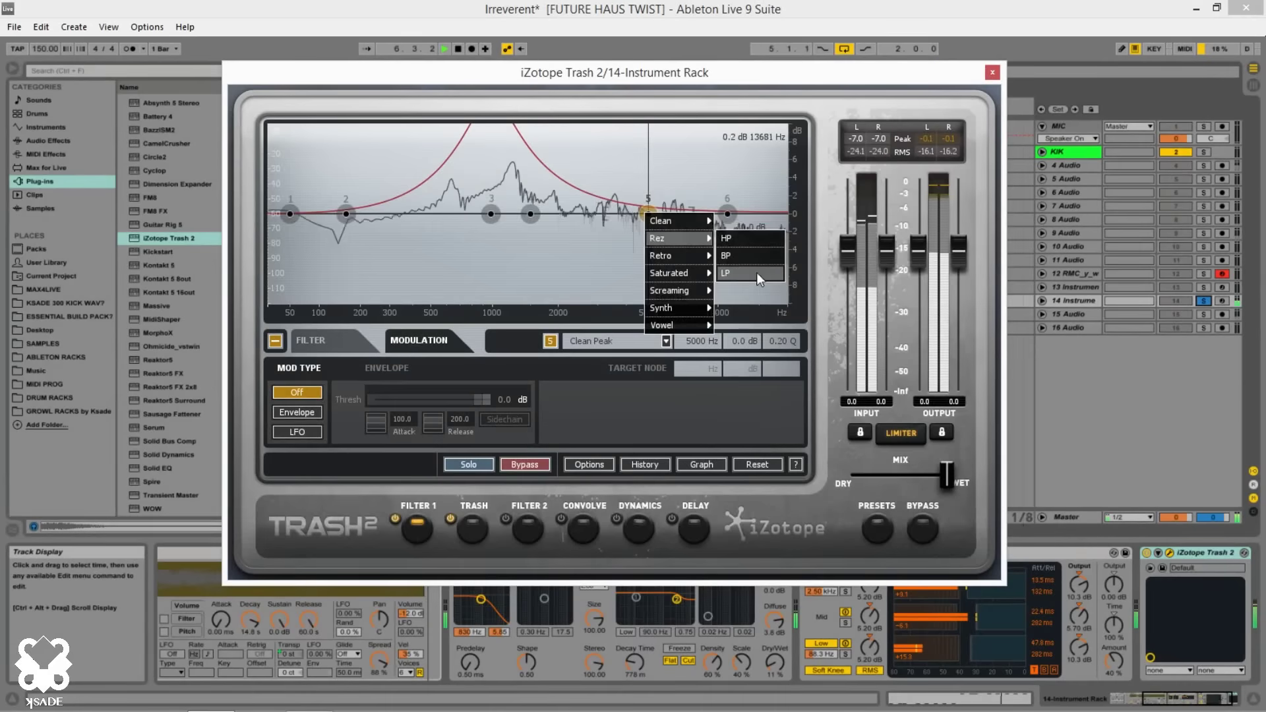
mouse_move(667, 289)
left_click(732, 291)
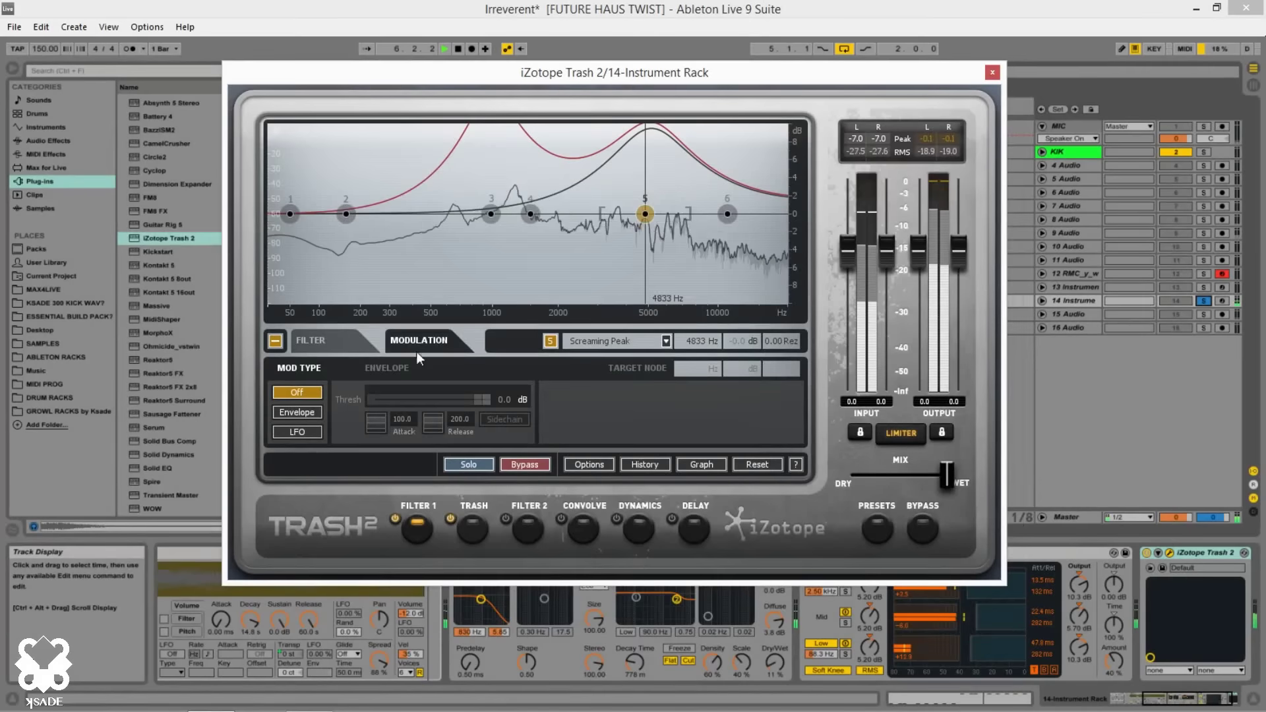
left_click_drag(655, 213, 378, 239)
left_click(645, 213)
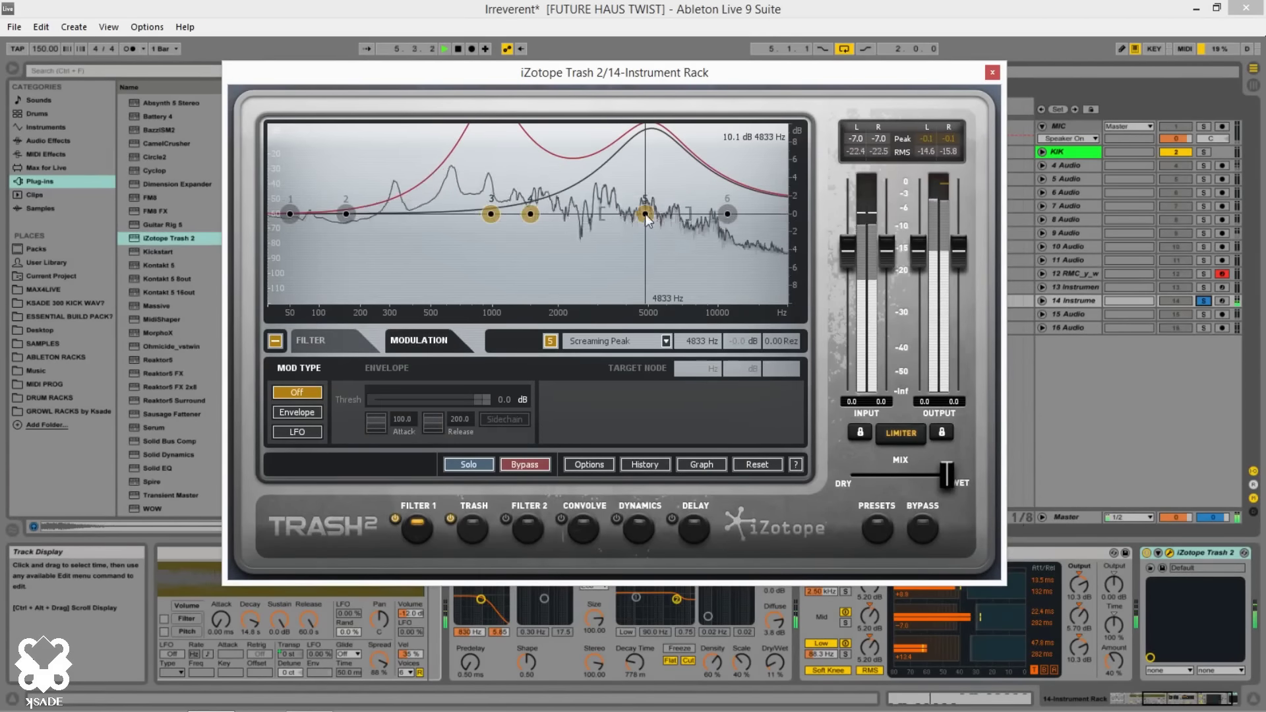
left_click(627, 244)
left_click_drag(645, 214, 406, 246)
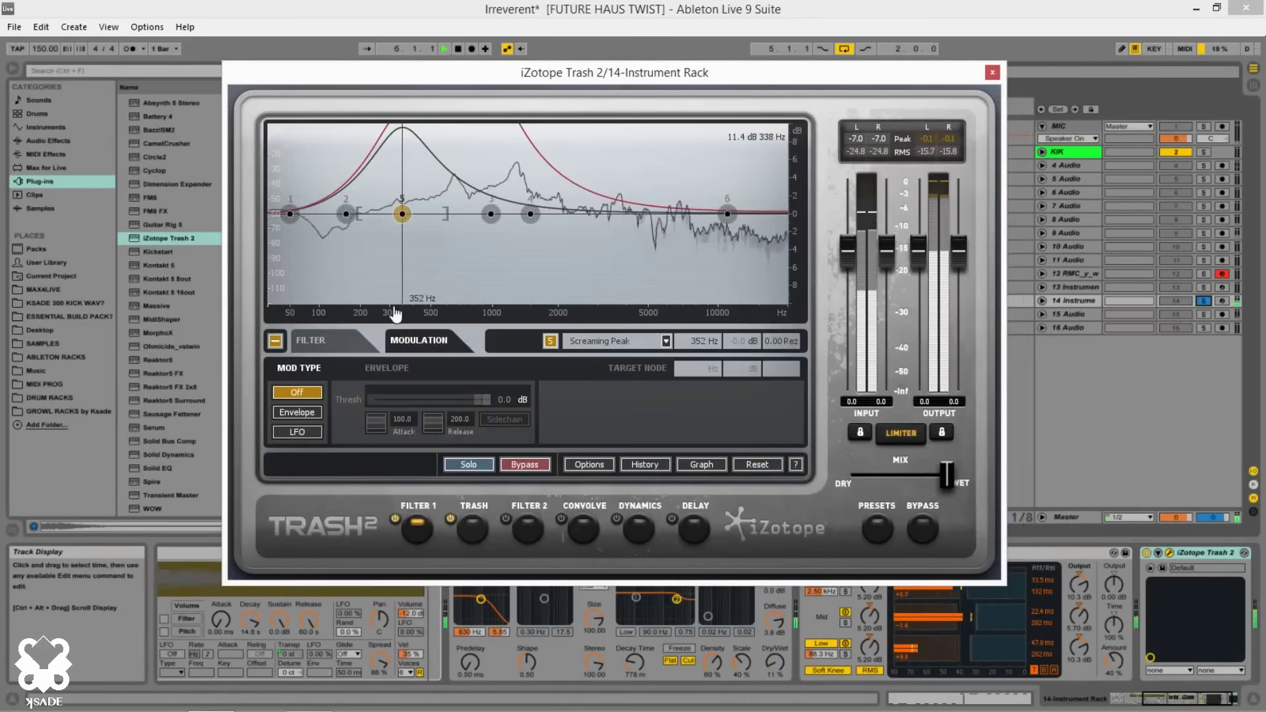
left_click(396, 519)
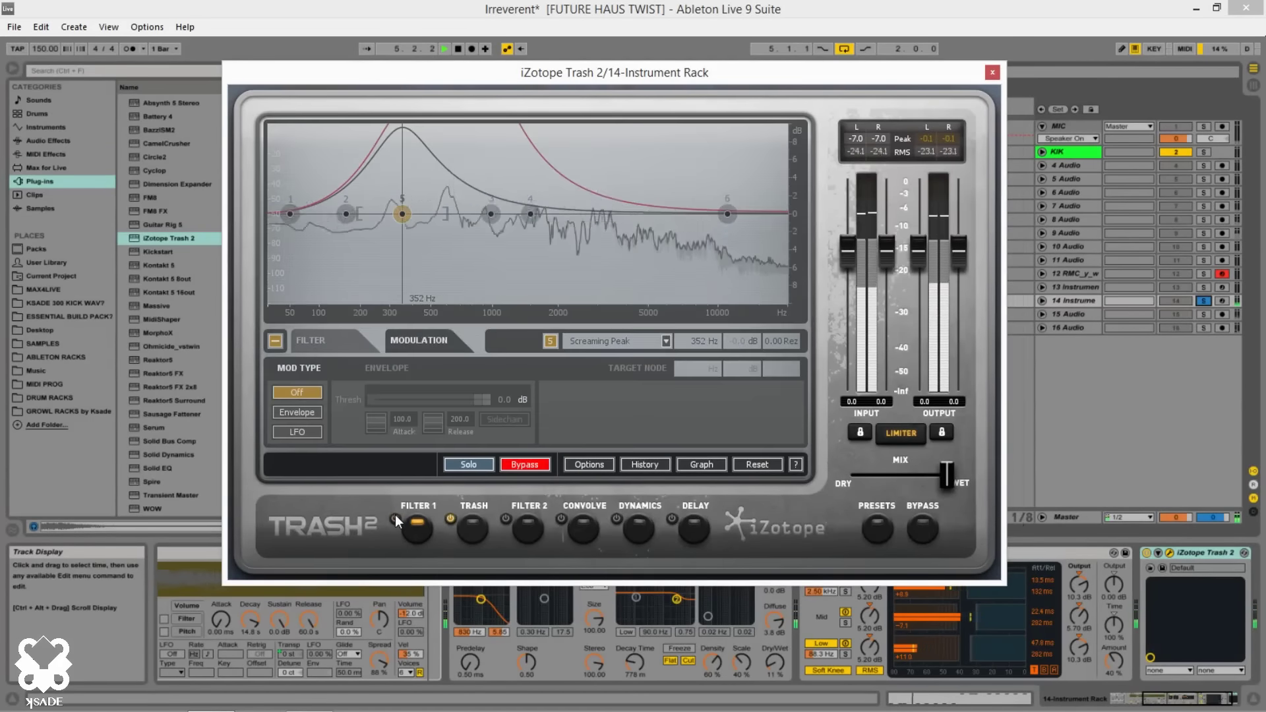
left_click(395, 520)
Compare Crunchy Grunge and Crungey Grunch as the Trash module's Stage 1 distortion and choose Crunchy Grunge
left_click(472, 528)
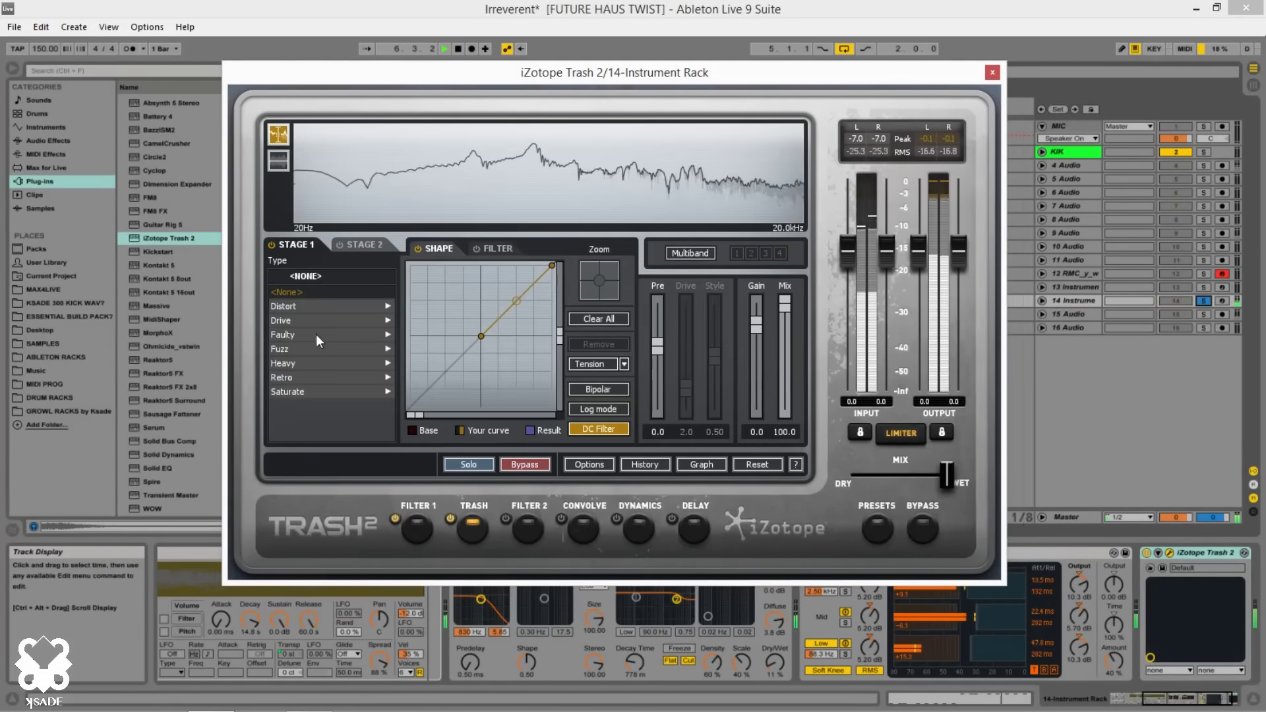
left_click(338, 348)
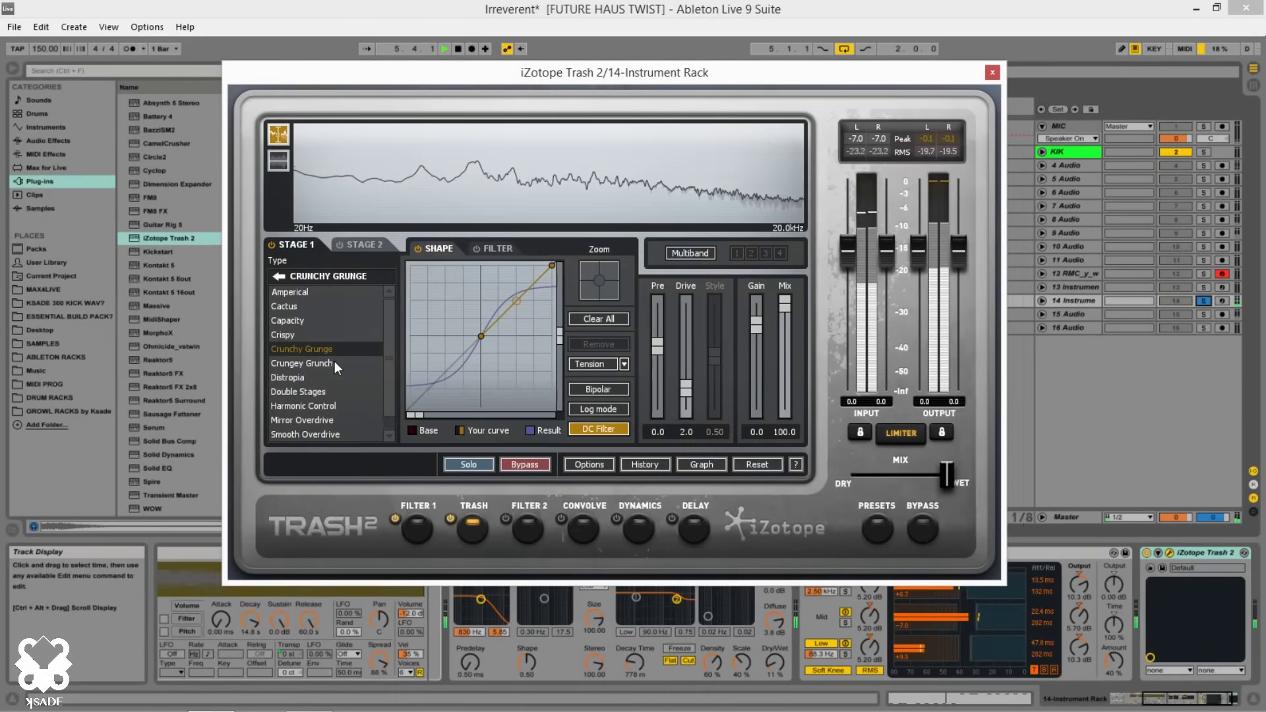
left_click(334, 362)
left_click(333, 349)
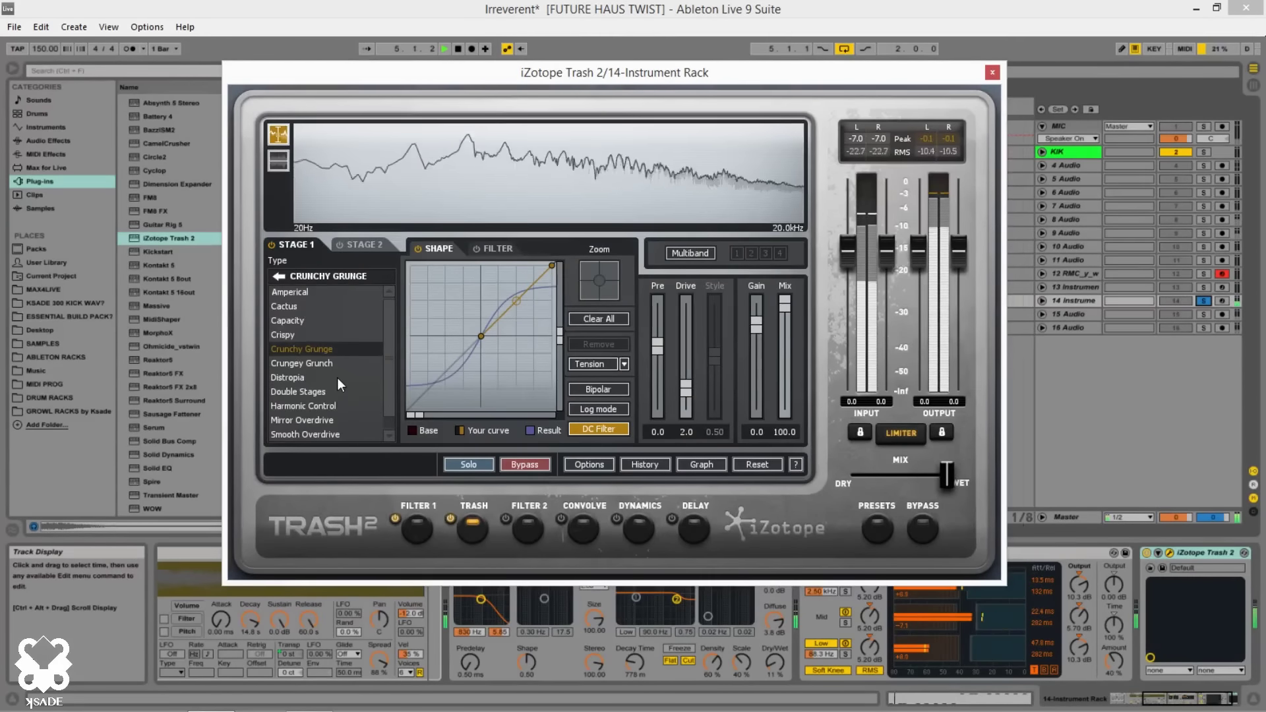
Turn on Stage 2 of the Trash module and audition distortion types, including Crunchy Grunge and Smooth Overdrive from the Drive category
left_click(347, 245)
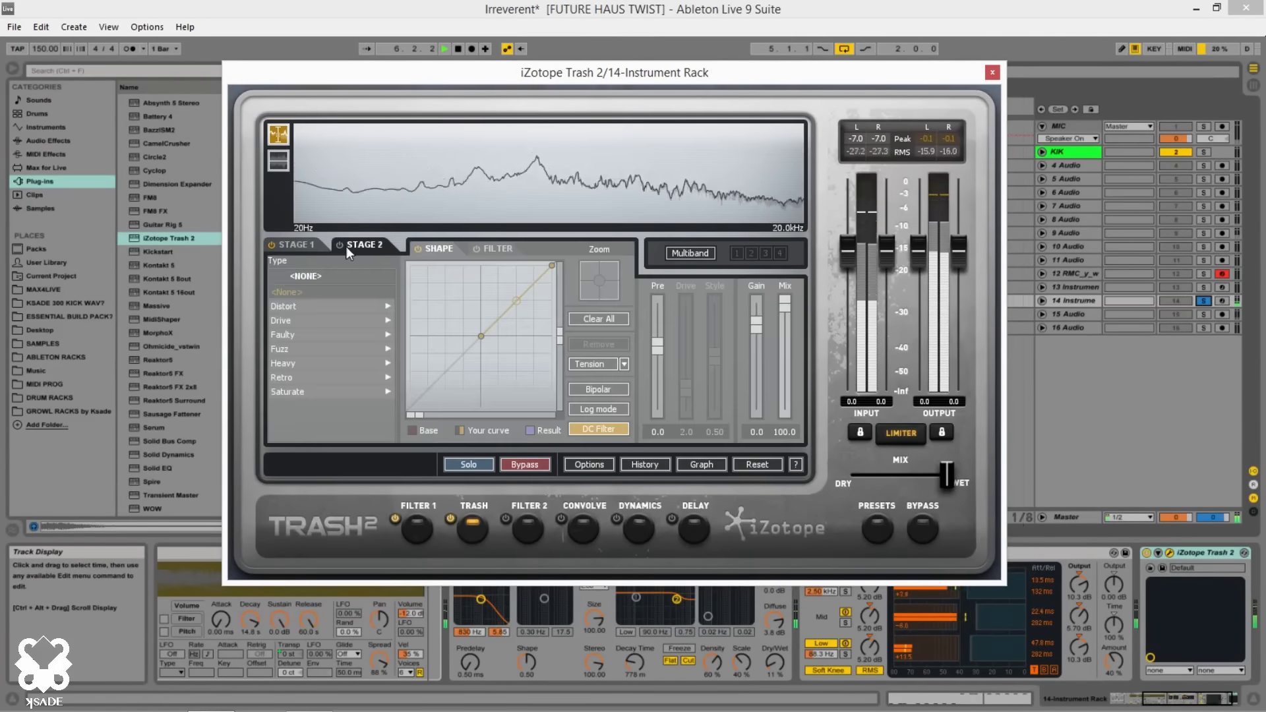
left_click(304, 373)
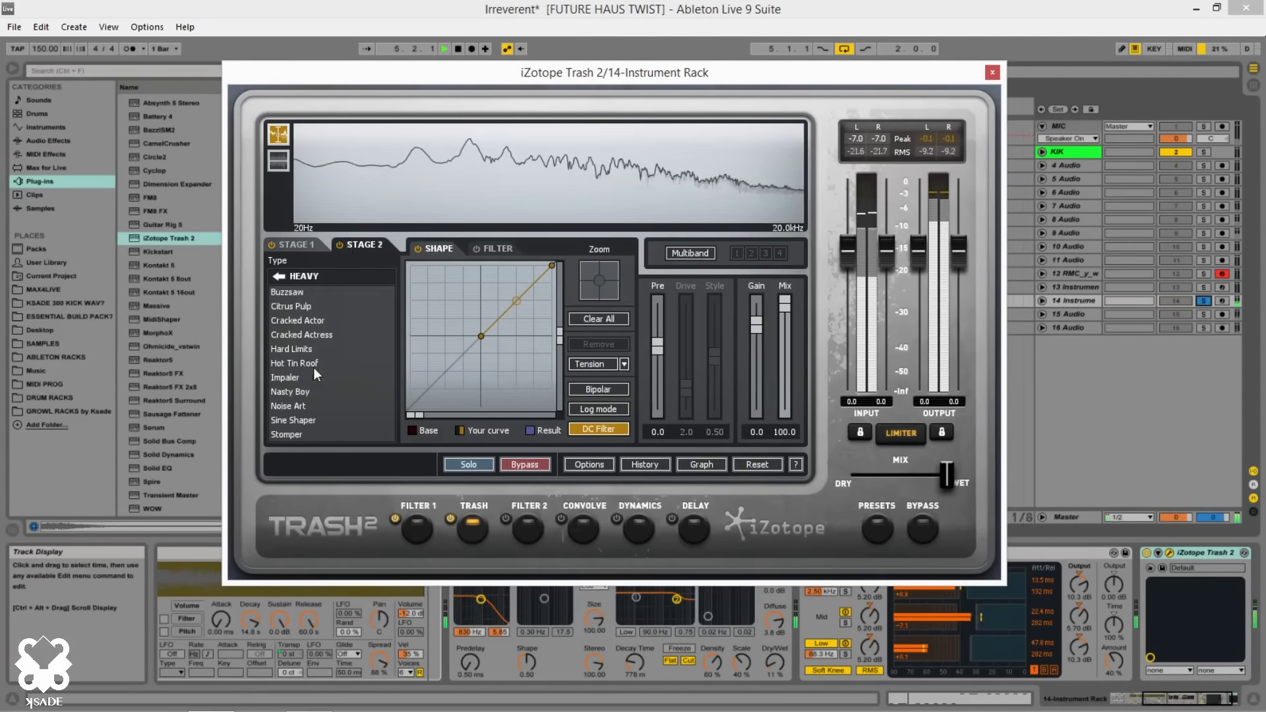
left_click(285, 292)
left_click(289, 305)
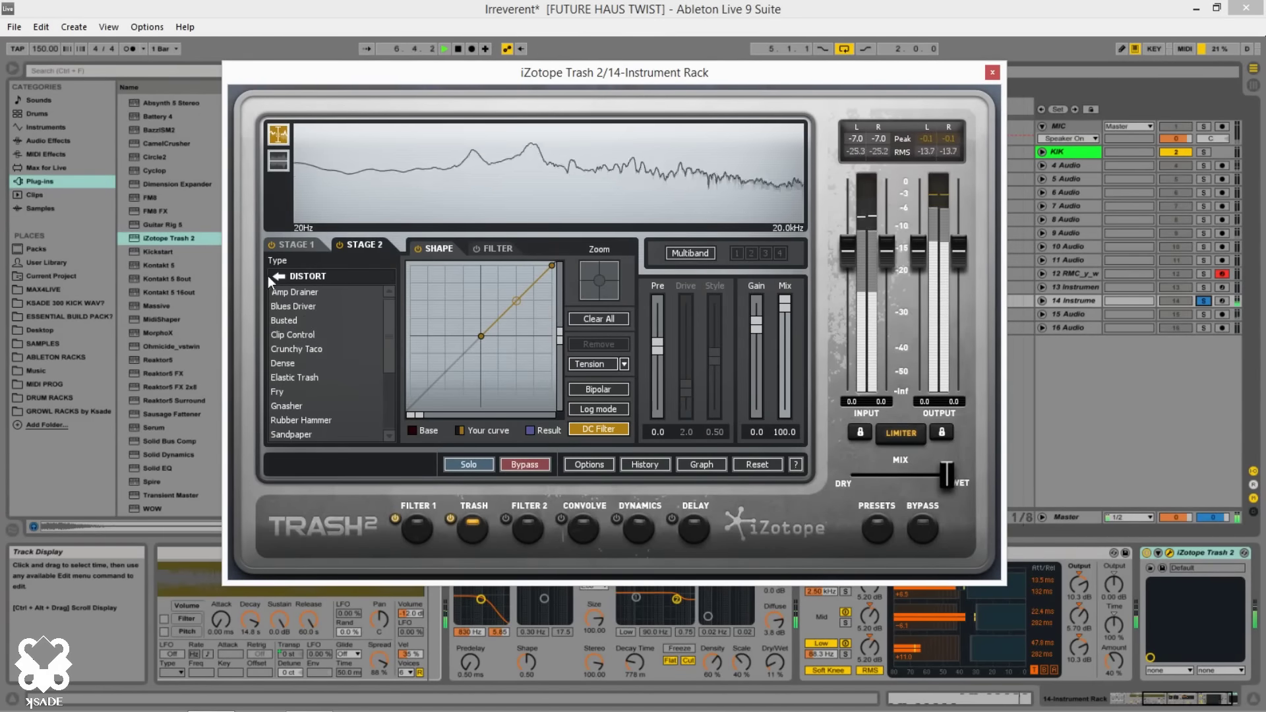
left_click(269, 277)
left_click(287, 322)
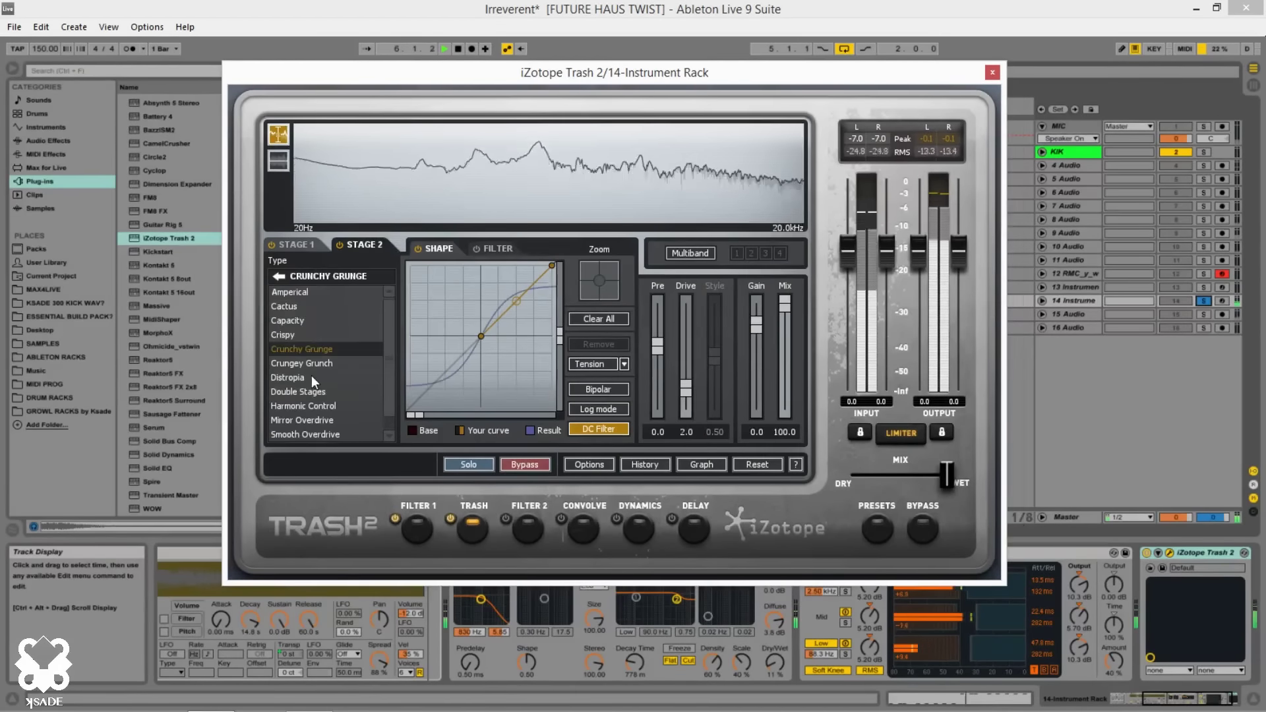
left_click(319, 398)
left_click(321, 407)
left_click(321, 427)
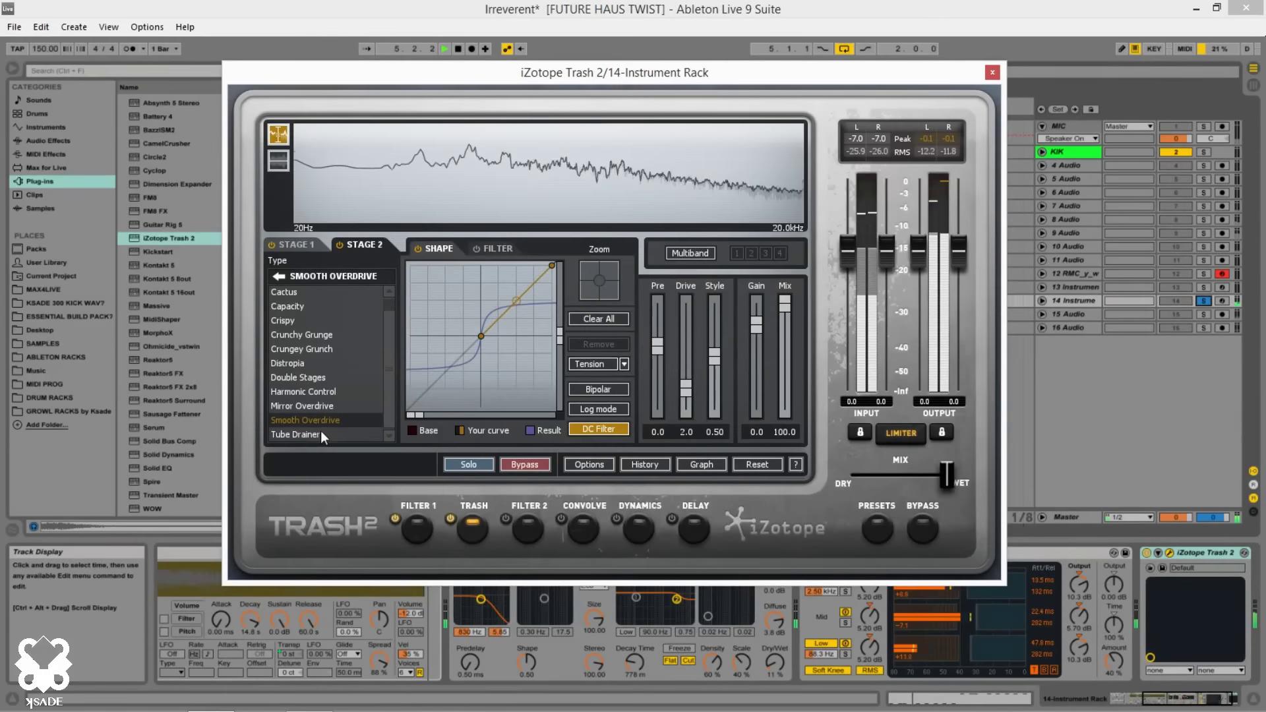
Audition further Stage 2 Drive types, including Cactus, Distropia and Double Stages, and turn Stage 2 off
left_click(321, 354)
left_click(318, 307)
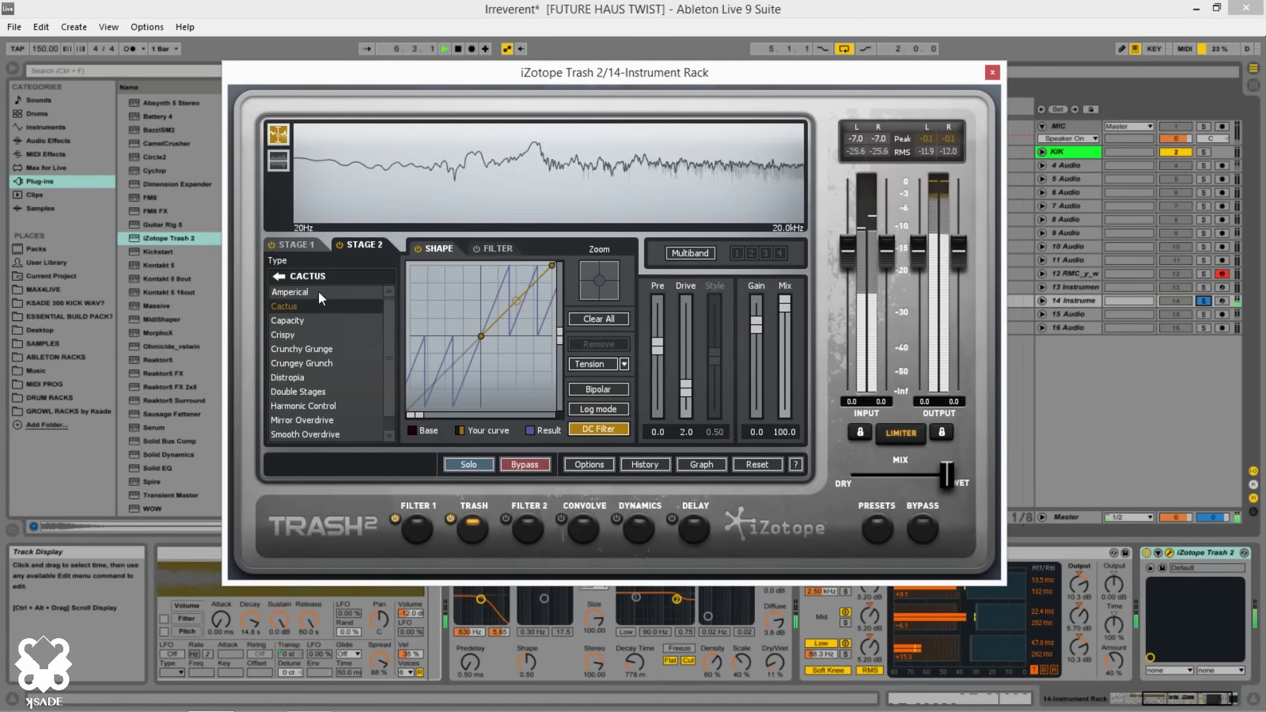
left_click(318, 292)
left_click(319, 334)
left_click(328, 350)
left_click(335, 365)
left_click(335, 378)
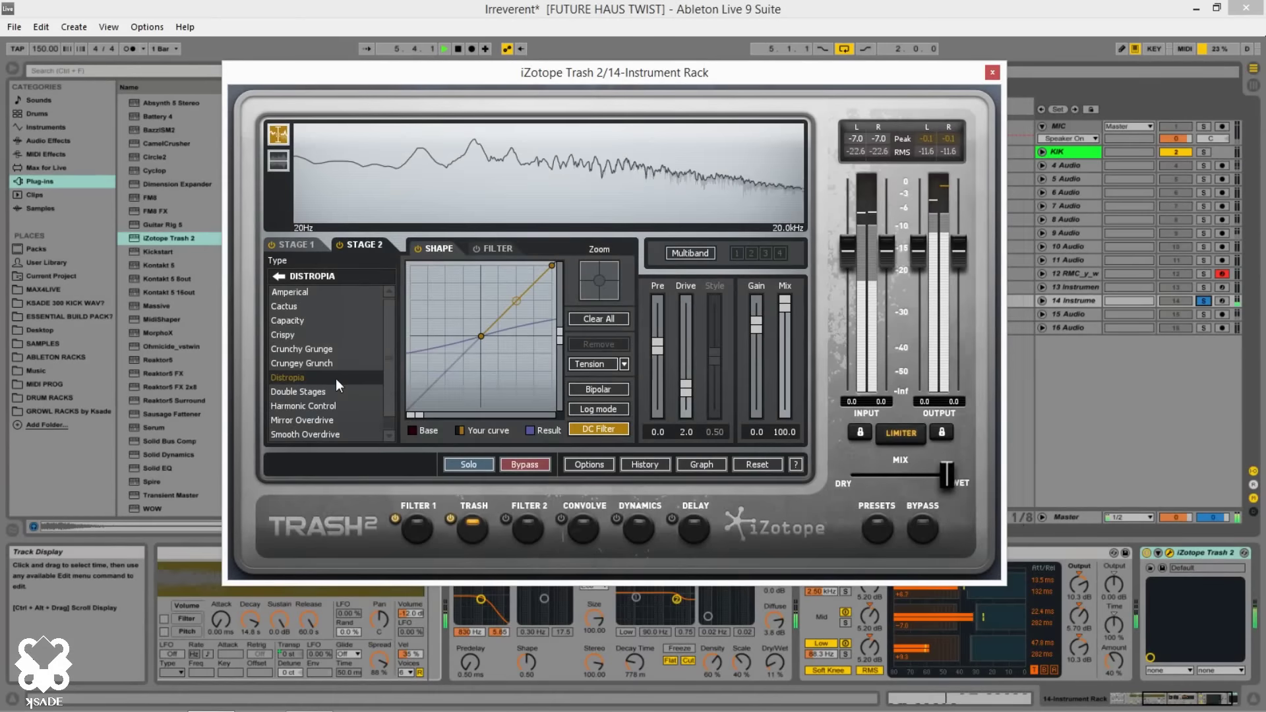
left_click(334, 390)
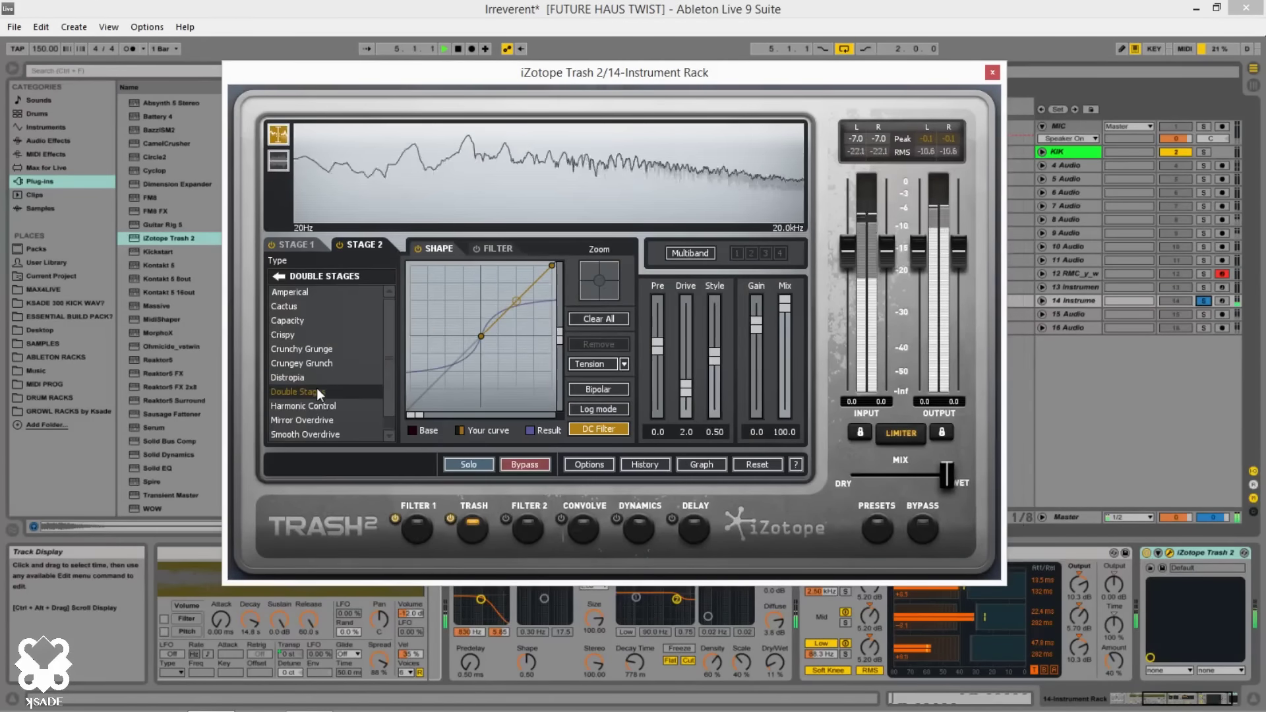
left_click(339, 245)
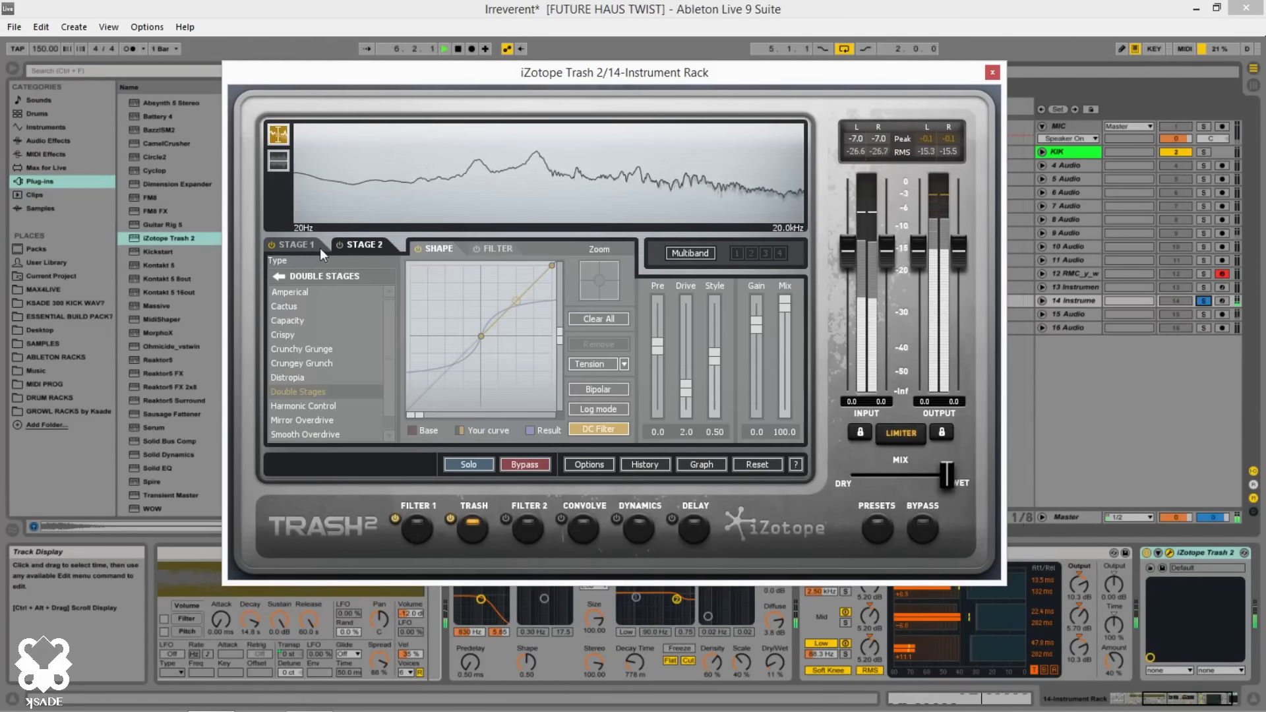
Set the Convolve module's mix to 11.3 and choose the Body impulse response Intimate after trying Hollow
left_click(581, 525)
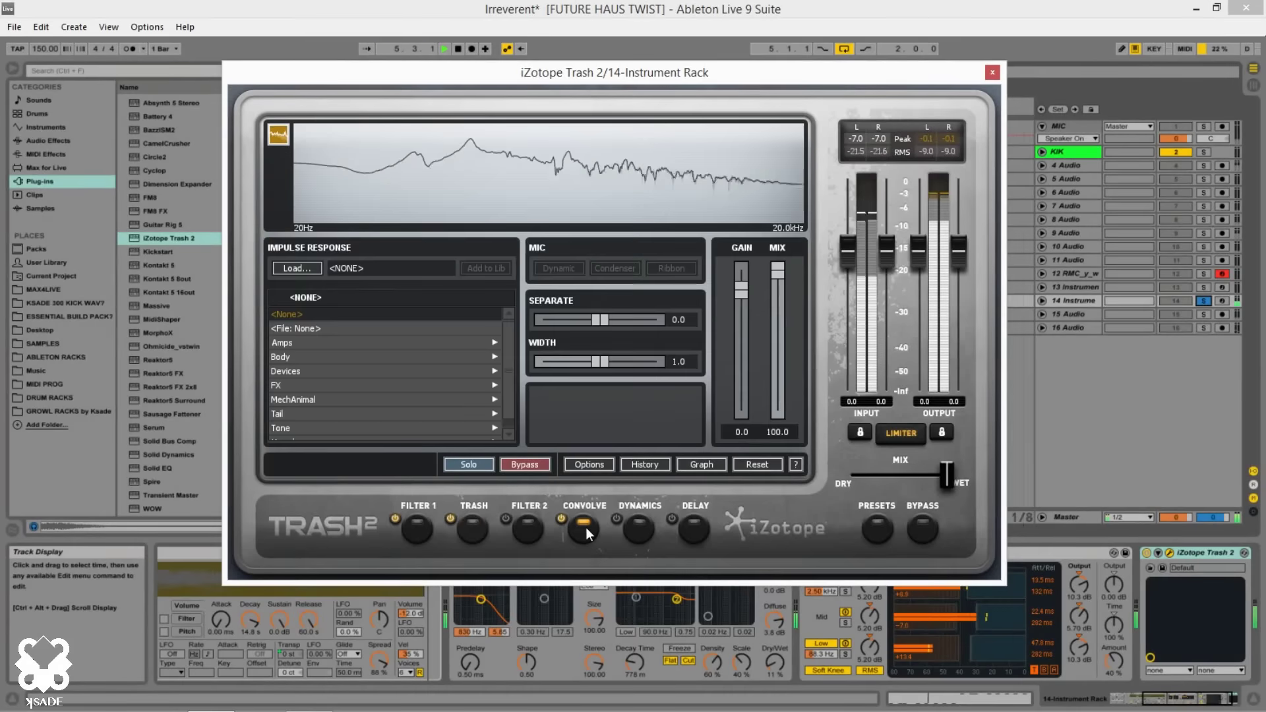
left_click(335, 356)
left_click(330, 343)
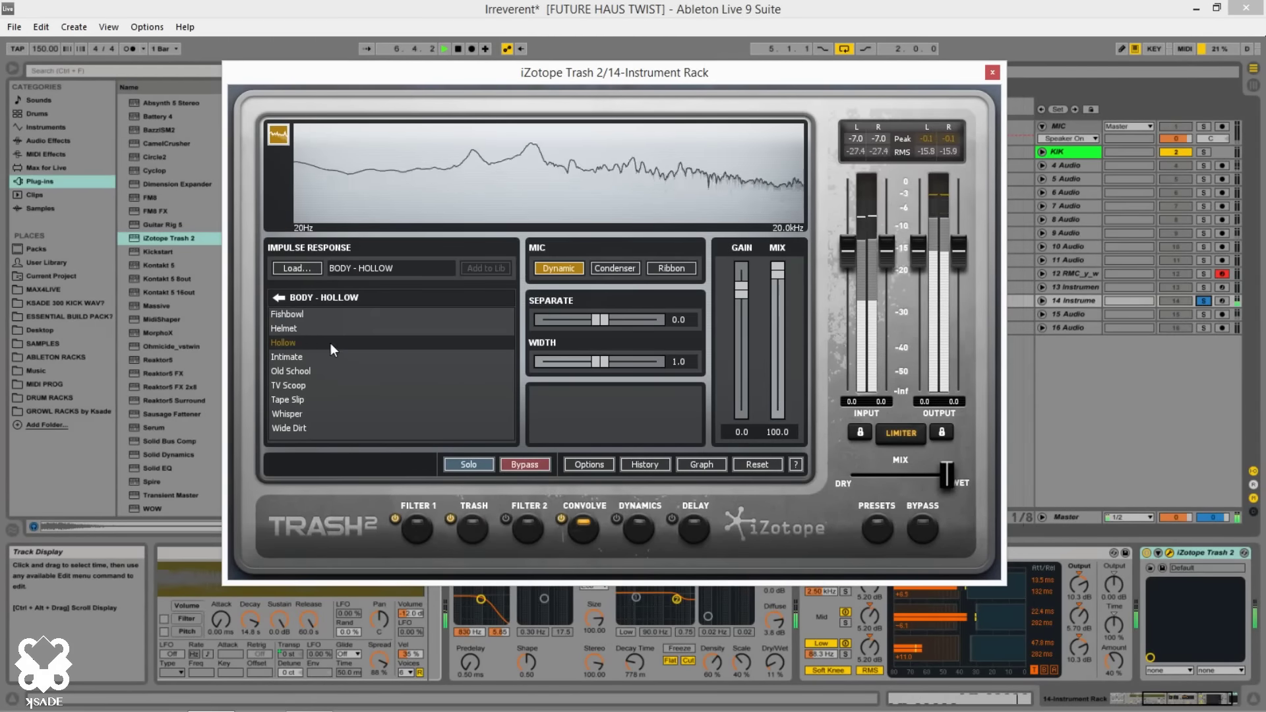
left_click_drag(774, 284, 781, 397)
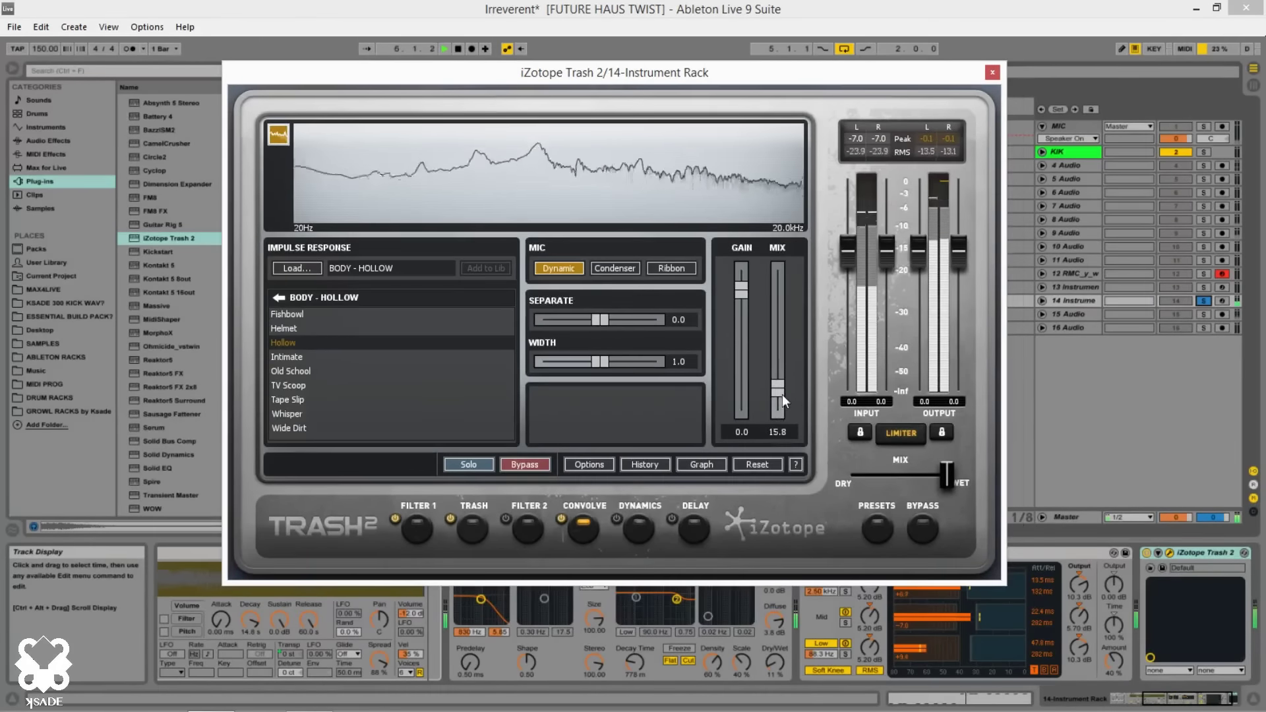
left_click(311, 382)
left_click(310, 359)
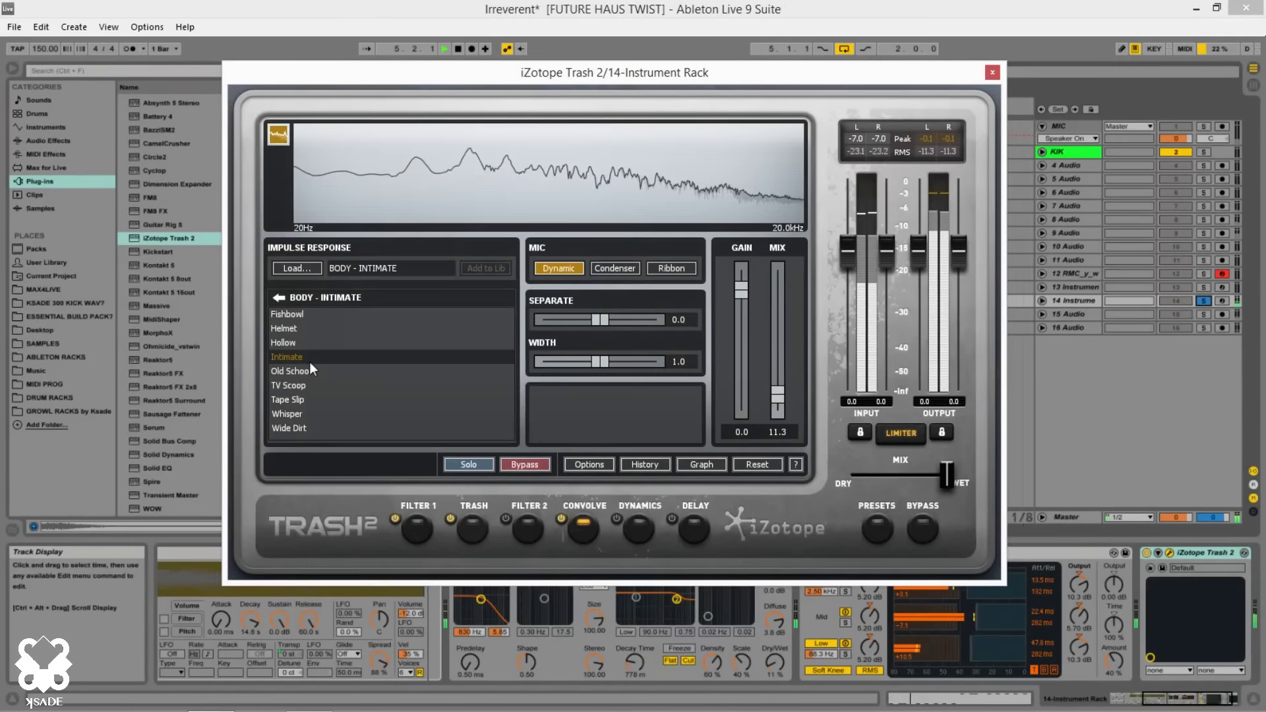
Unsolo track 14 and close the Trash 2 window to hear the vocal lead in the full mix
left_click(1202, 300)
left_click(992, 72)
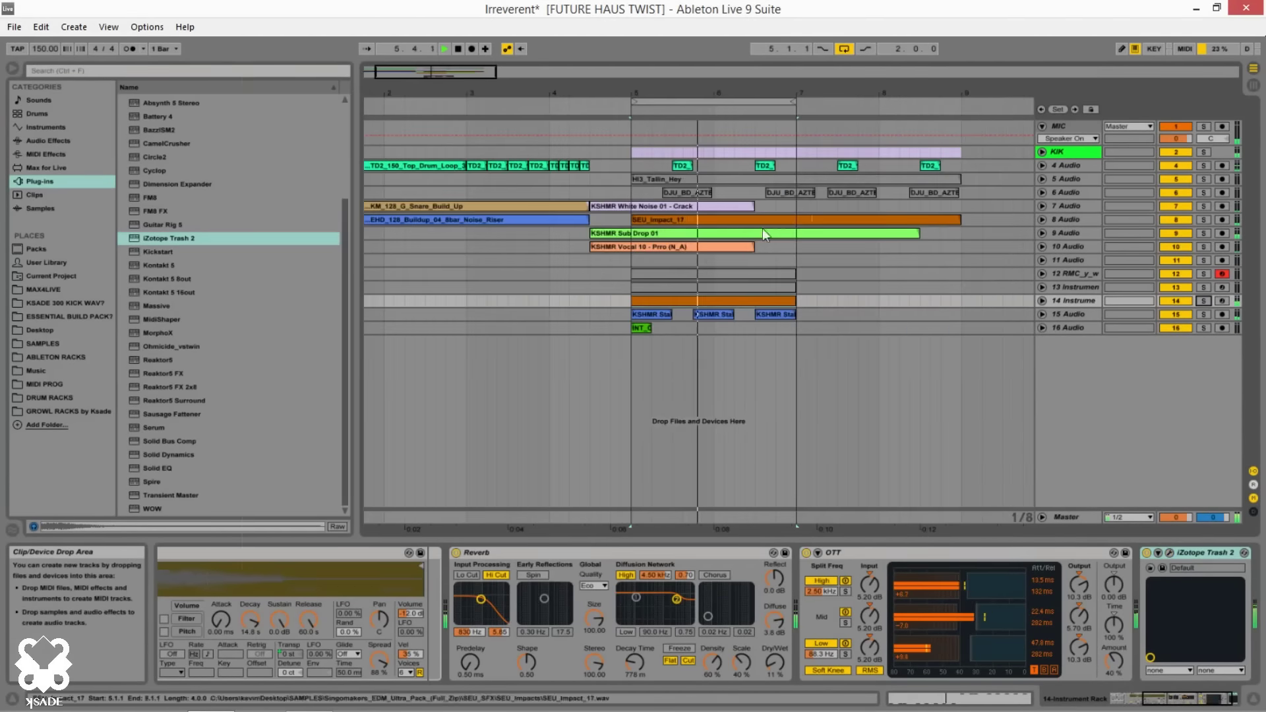